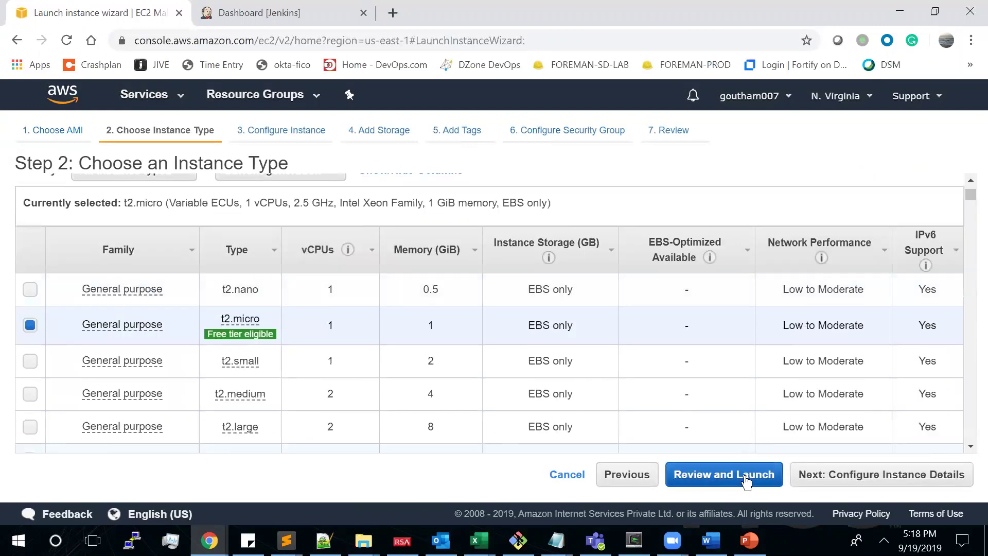
# - Launch the t2.micro Red Hat Enterprise Linux 8 instance with the existing key pair "test", acknowledging access to its private key file
pyautogui.click(746, 479)
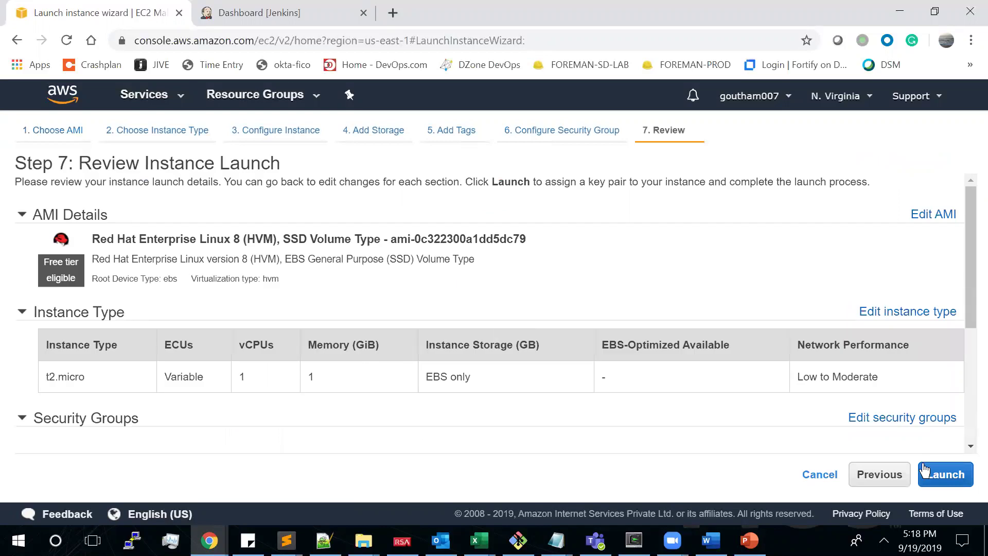
pyautogui.click(942, 474)
pyautogui.click(269, 378)
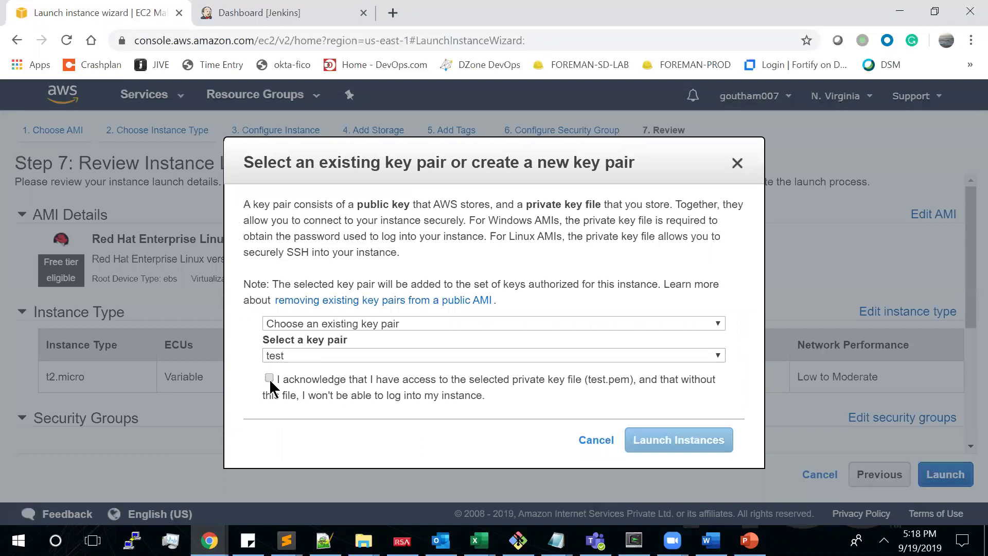
pyautogui.click(687, 440)
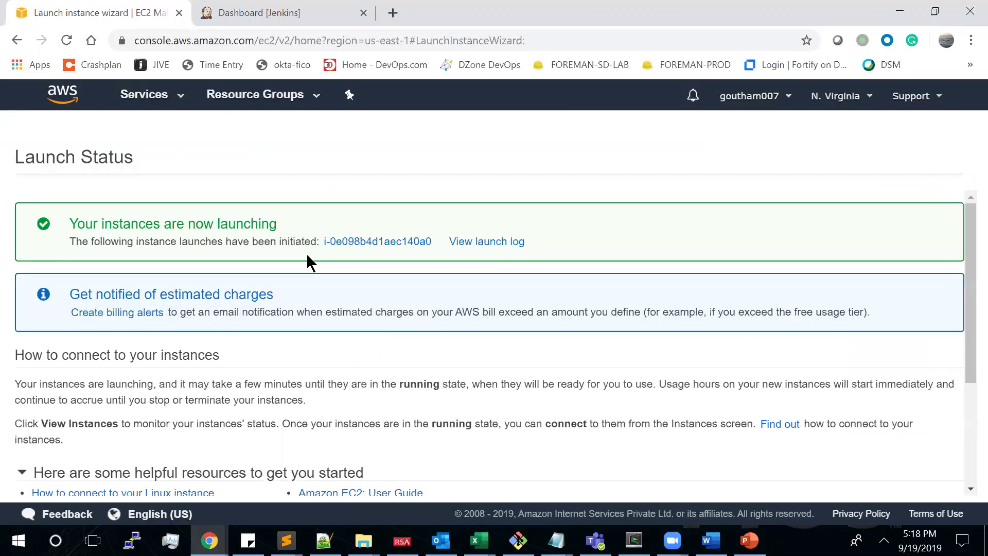
# - Open the newly launched instance in the instance list and name it "jenkins slave"
pyautogui.click(378, 241)
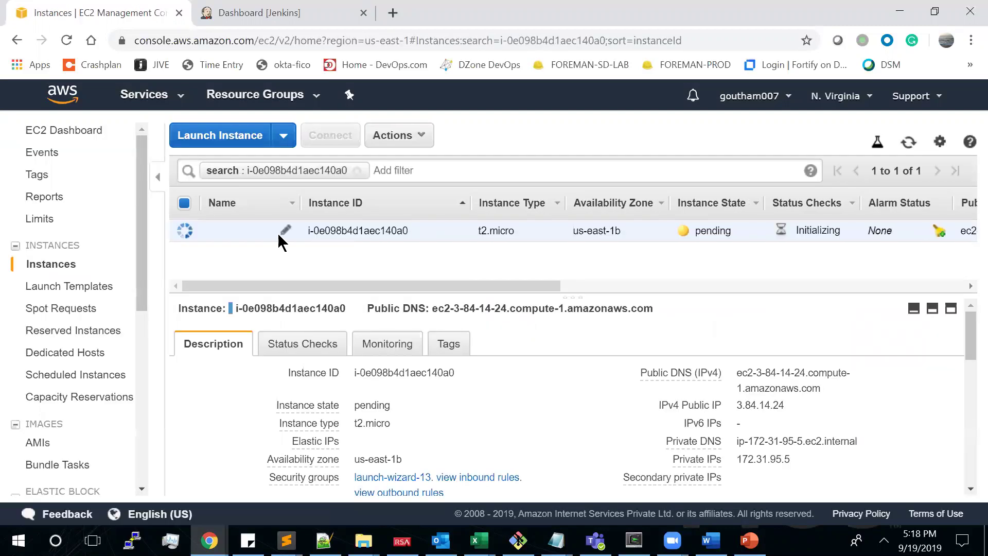
pyautogui.click(282, 230)
pyautogui.write('je')
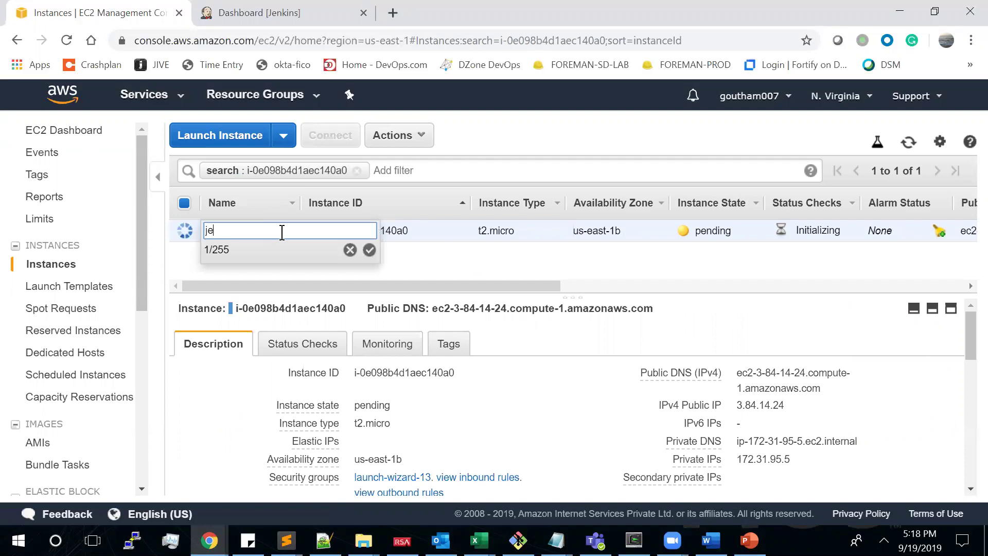
pyautogui.write('nkins slave')
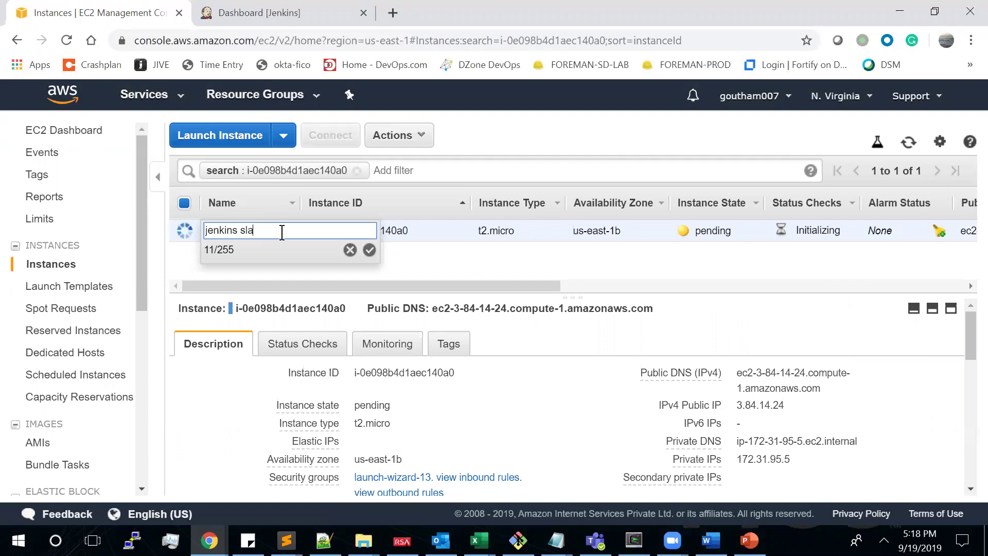
pyautogui.click(368, 252)
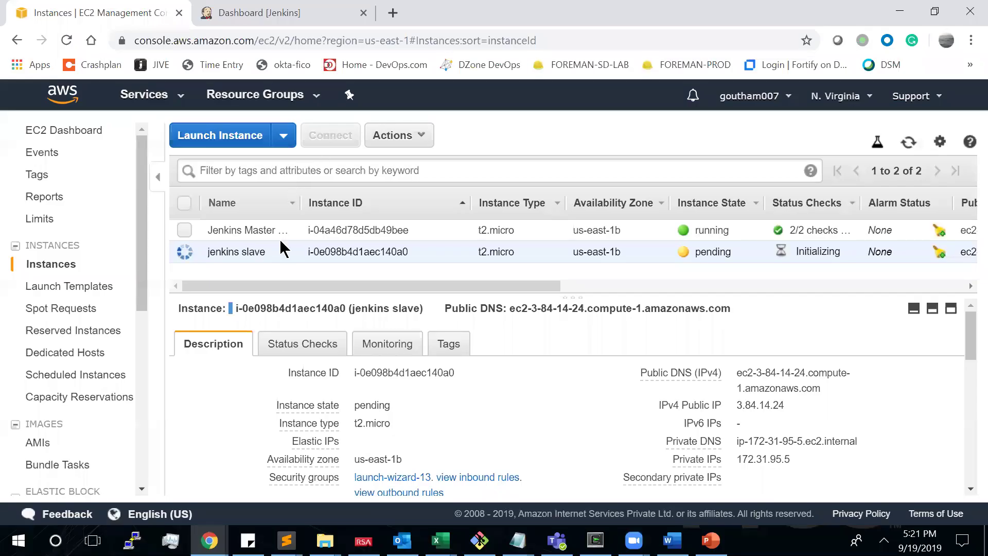
# - Select only the Jenkins Master Server instance and copy its IPv4 public IP
pyautogui.click(184, 232)
pyautogui.click(184, 230)
pyautogui.click(184, 204)
pyautogui.click(185, 204)
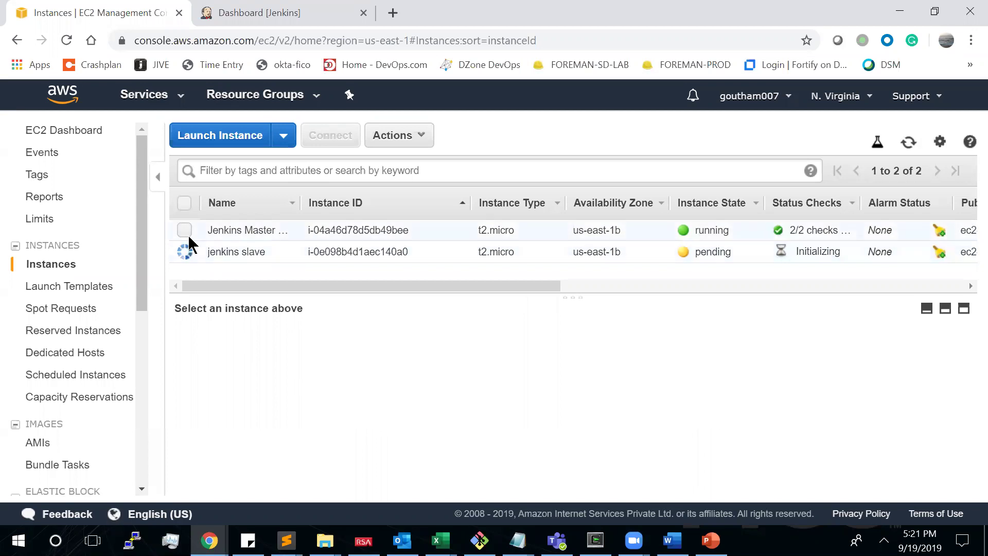
pyautogui.click(184, 230)
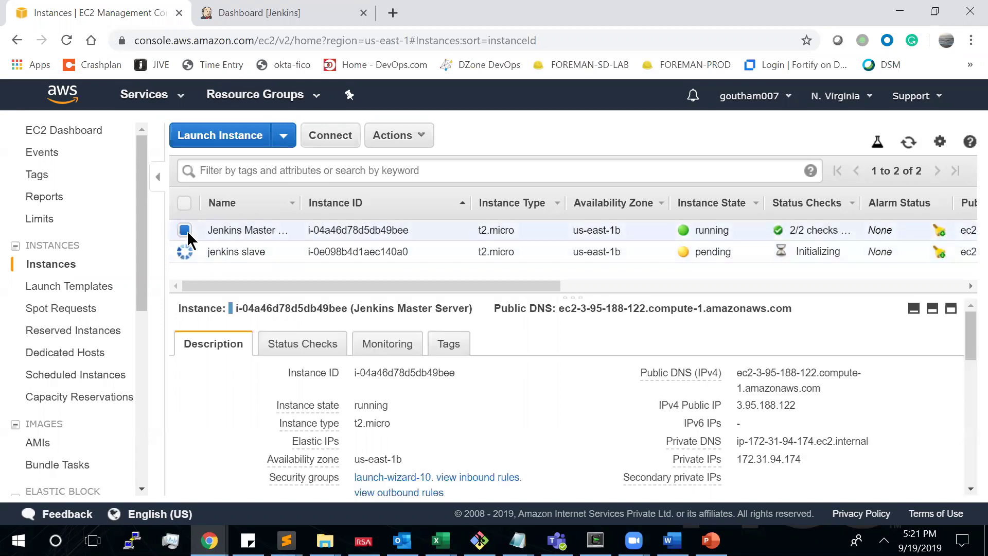
pyautogui.click(808, 405)
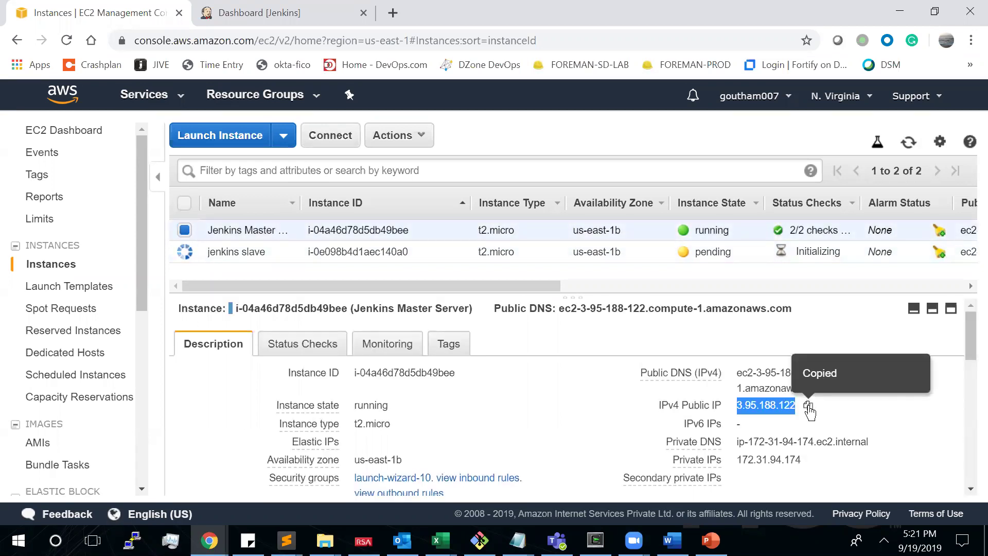
# - Switch to the Git Bash terminal, exit both the root and ec2-user sessions, and clear the screen
pyautogui.moveTo(479, 540)
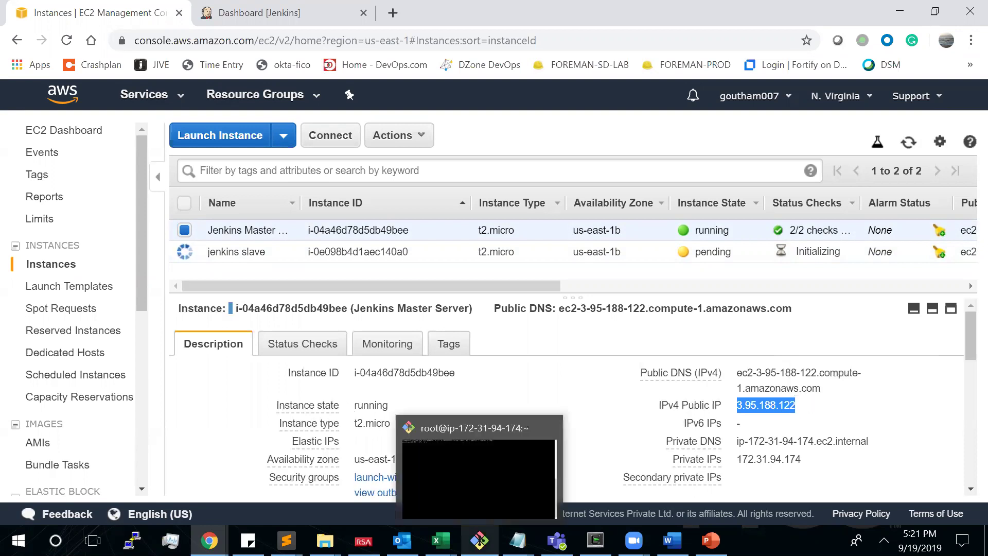
pyautogui.click(468, 471)
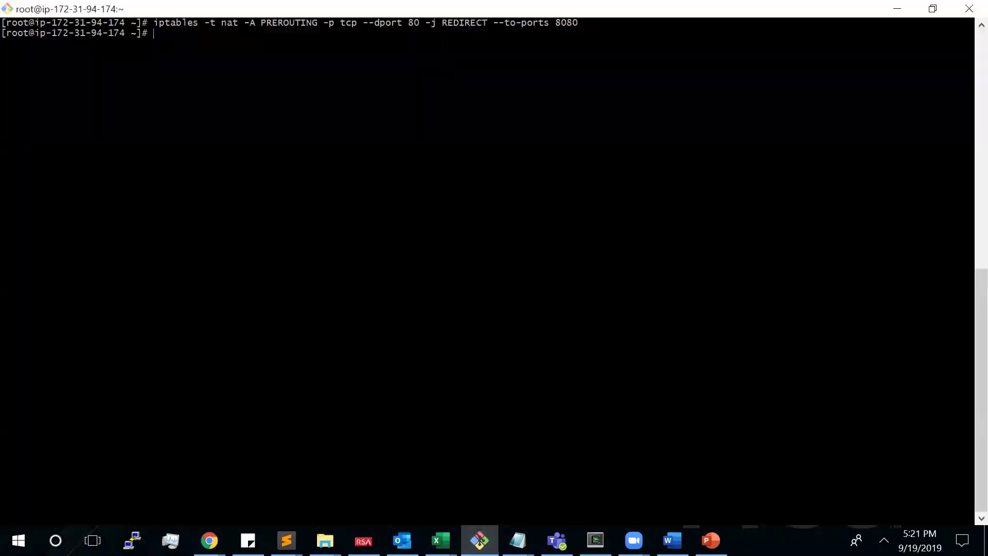
pyautogui.write('exit')
pyautogui.press('Return')
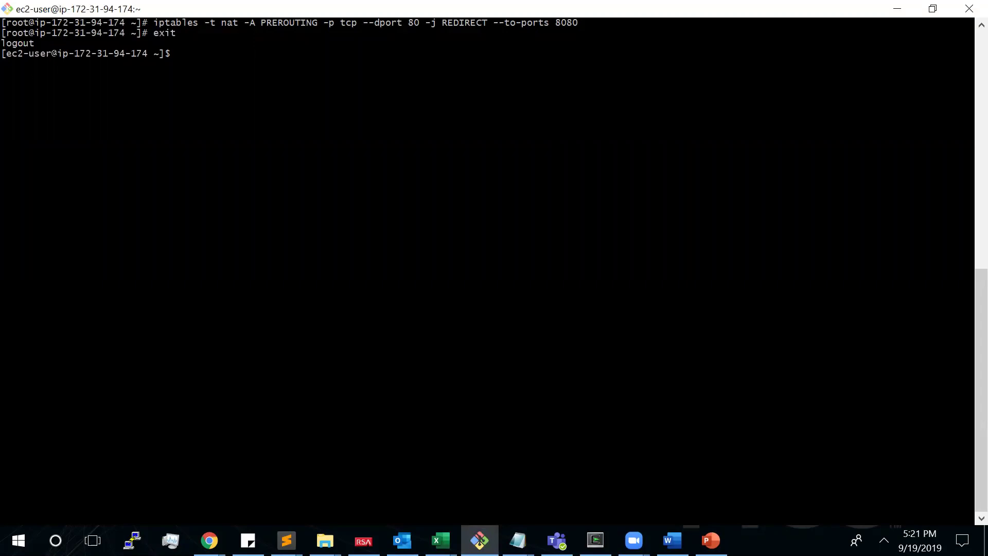
pyautogui.write('exit')
pyautogui.press('Return')
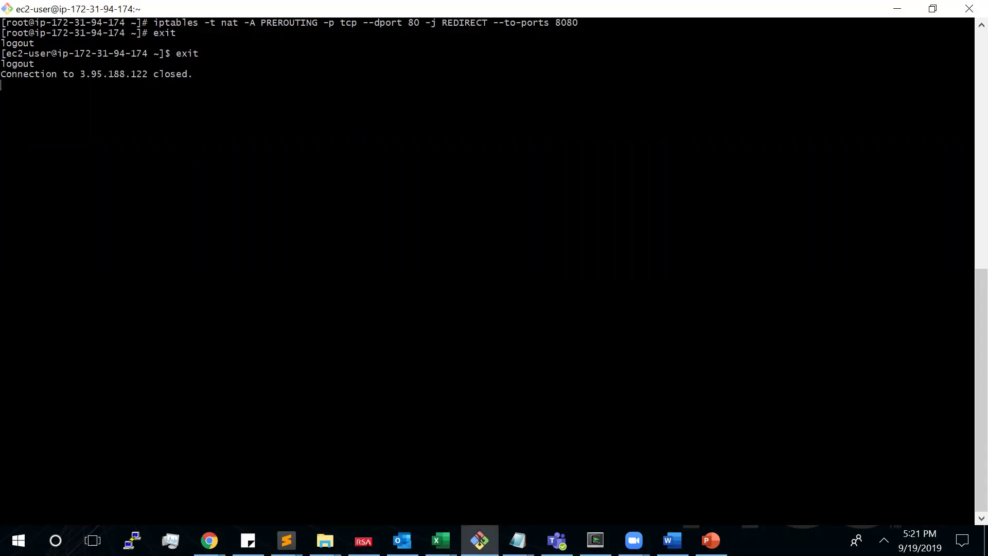
pyautogui.write('clear')
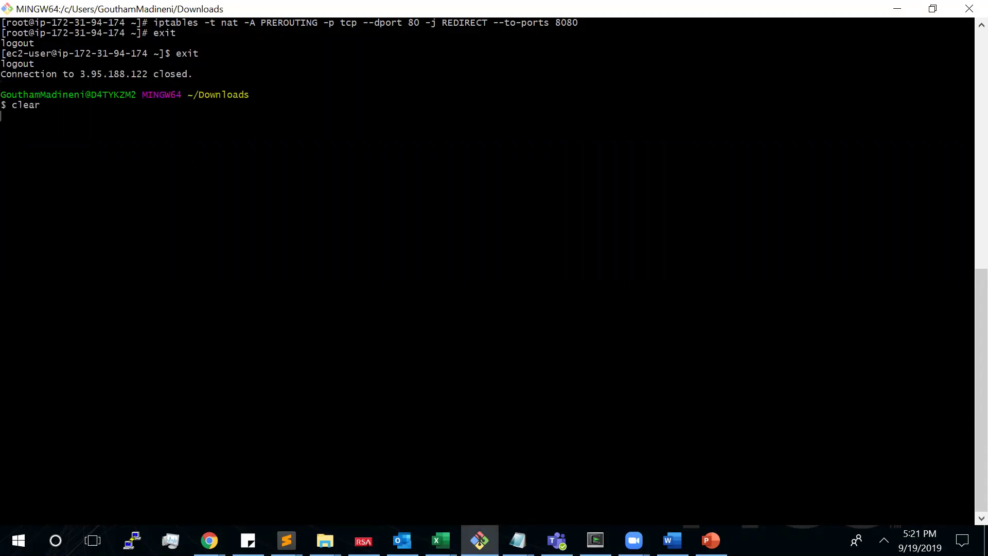
pyautogui.press('Return')
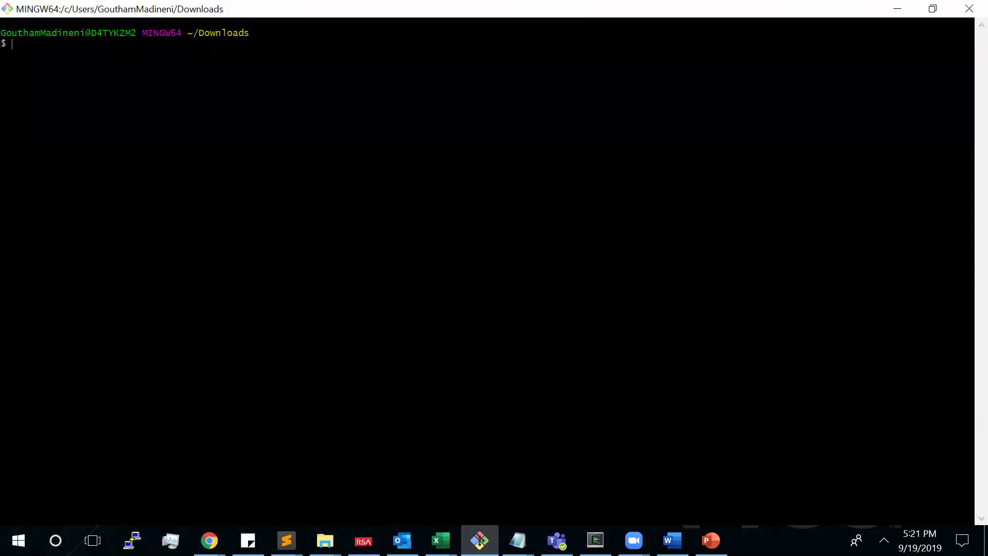
# - Connect to the Jenkins master at 3.95.188.122 over SSH as ec2-user with test.pem, and clear the screen
pyautogui.write('ssh -i test.p')
pyautogui.press('BackSpace')
pyautogui.press('Tab')
pyautogui.press('Tab')
pyautogui.write('pe')
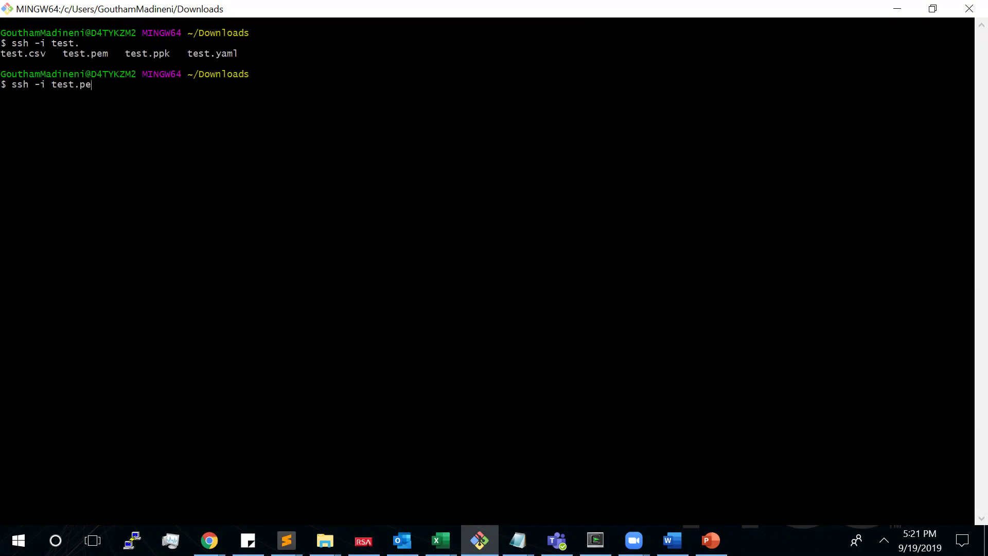
pyautogui.write('m ec2-user@')
pyautogui.press('shift+Insert')
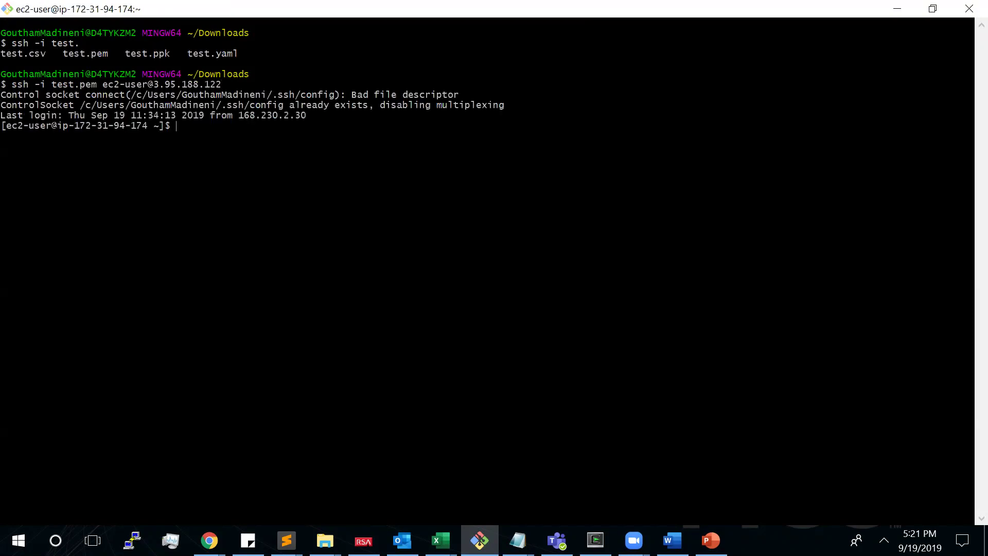
pyautogui.write('clear')
pyautogui.press('Return')
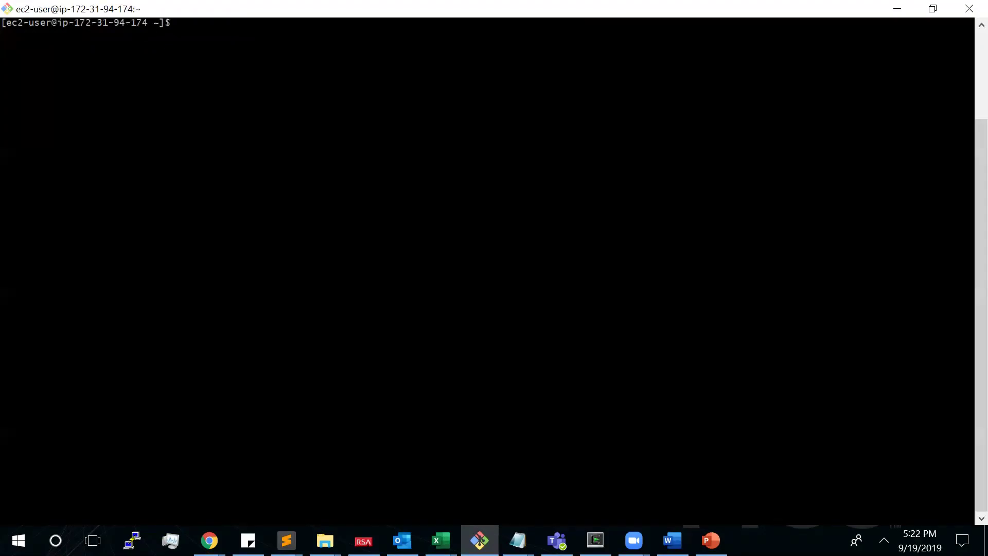
# - Become root with sudo -i and list the contents of root's .ssh directory
pyautogui.write('sudo -i')
pyautogui.press('Return')
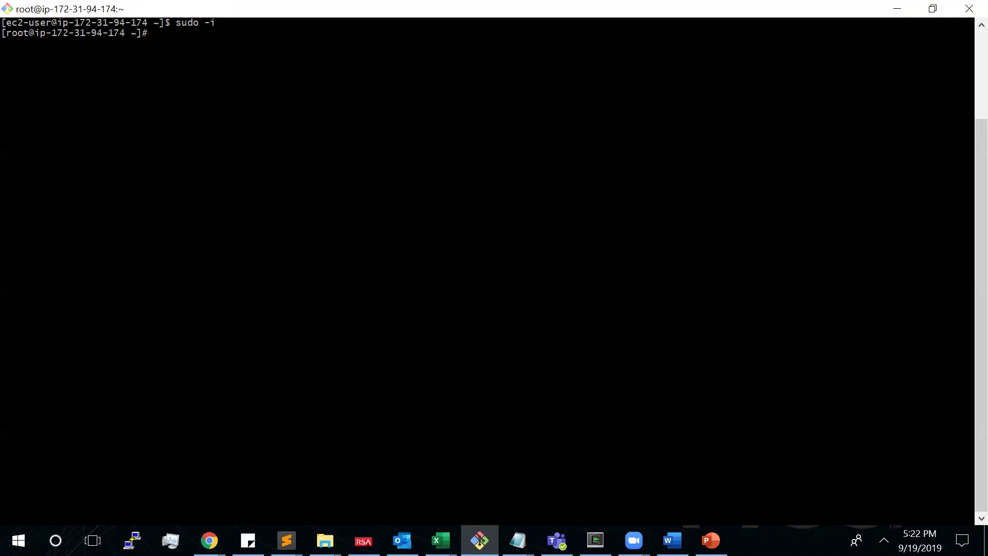
pyautogui.write('cd .ss')
pyautogui.press('Tab')
pyautogui.press('Return')
pyautogui.write('ls')
pyautogui.press('Return')
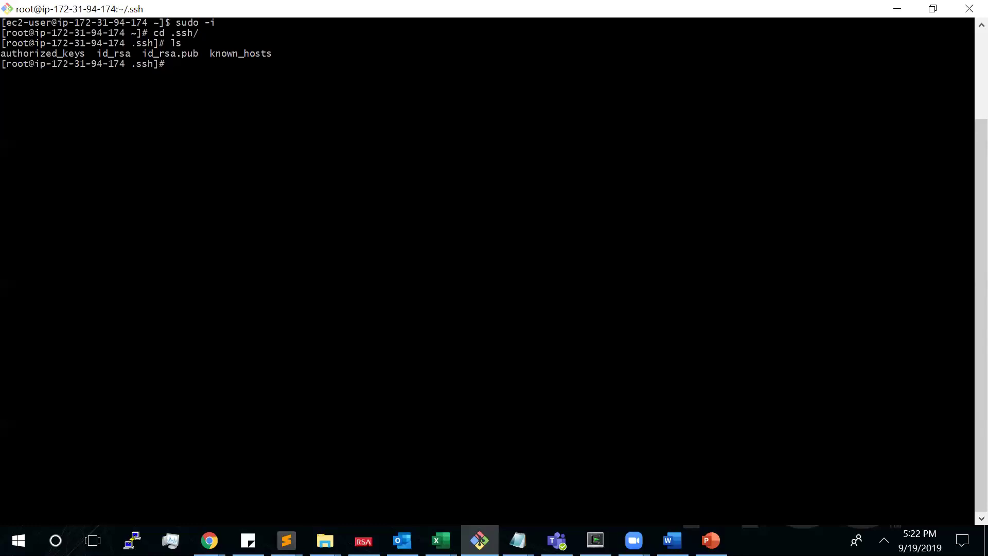
# - Force-delete all id_rsa* key files from the .ssh directory and list its contents again
pyautogui.write('cd')
pyautogui.press('BackSpace')
pyautogui.press('BackSpace')
pyautogui.write('rm -rd')
pyautogui.press('BackSpace')
pyautogui.write('f id_rsa*')
pyautogui.press('Return')
pyautogui.write('ls')
pyautogui.press('Return')
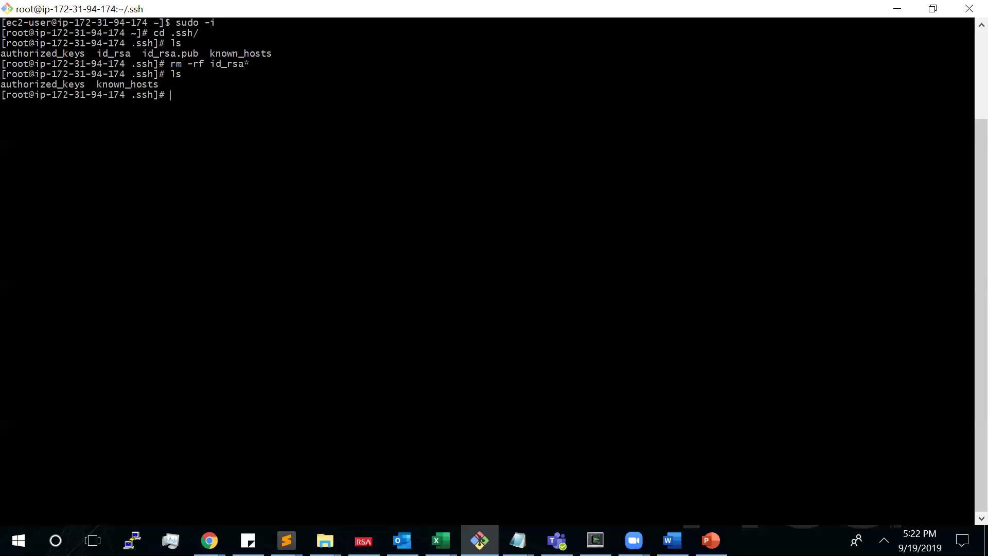
# - Generate an SSH key pair with ssh-keygen, using the default file location and no passphrase, and list the directory
pyautogui.write('ssh]# ssh-keygen')
pyautogui.press('Return')
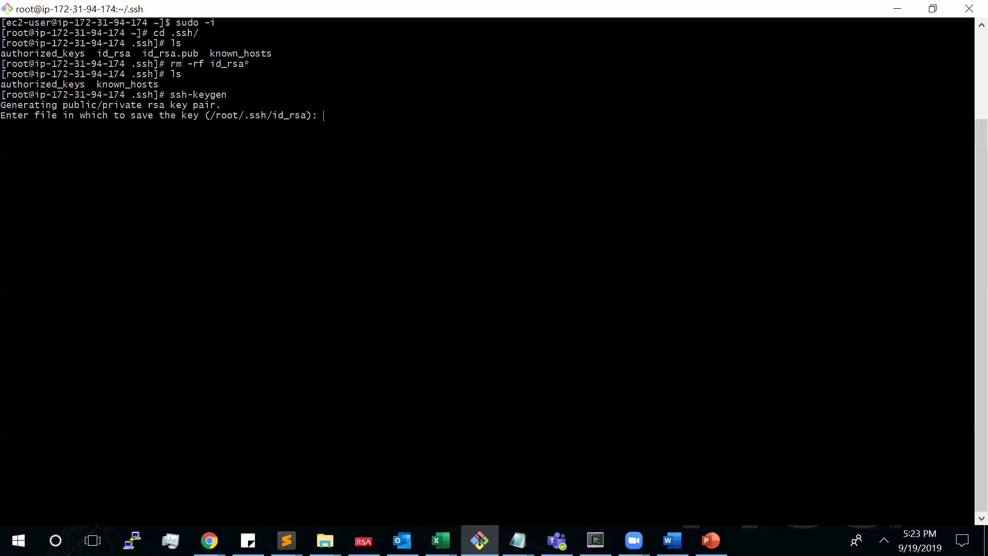
pyautogui.press('Return')
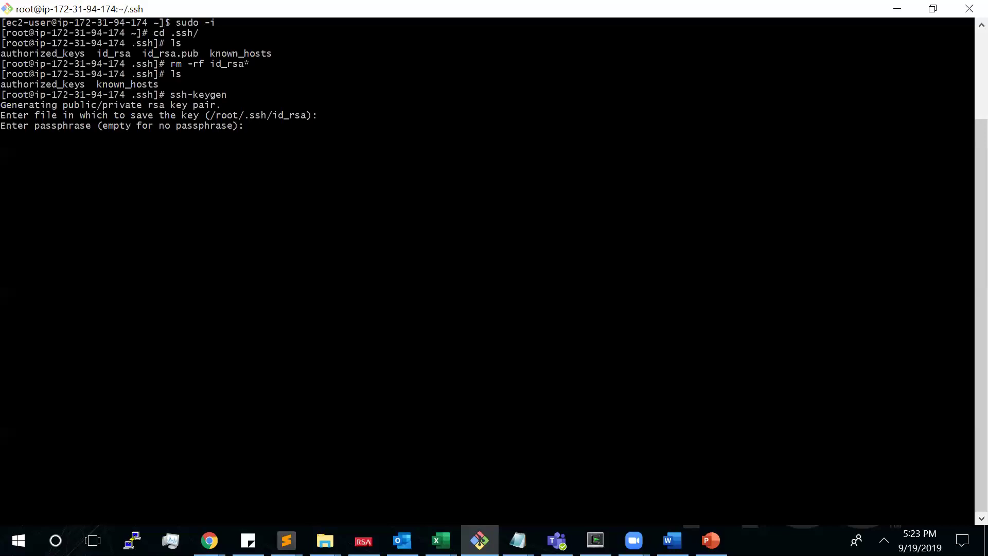
pyautogui.press('Return')
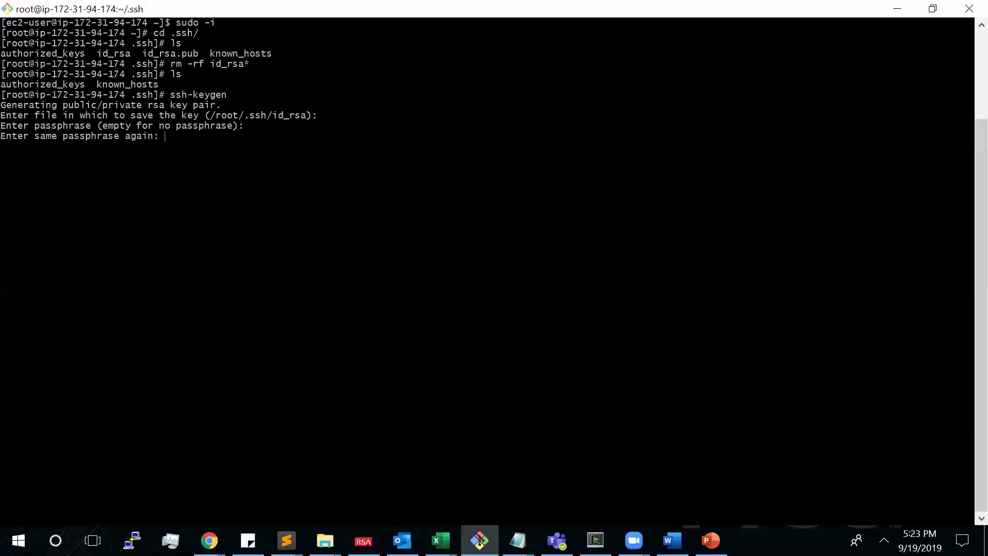
pyautogui.press('Return')
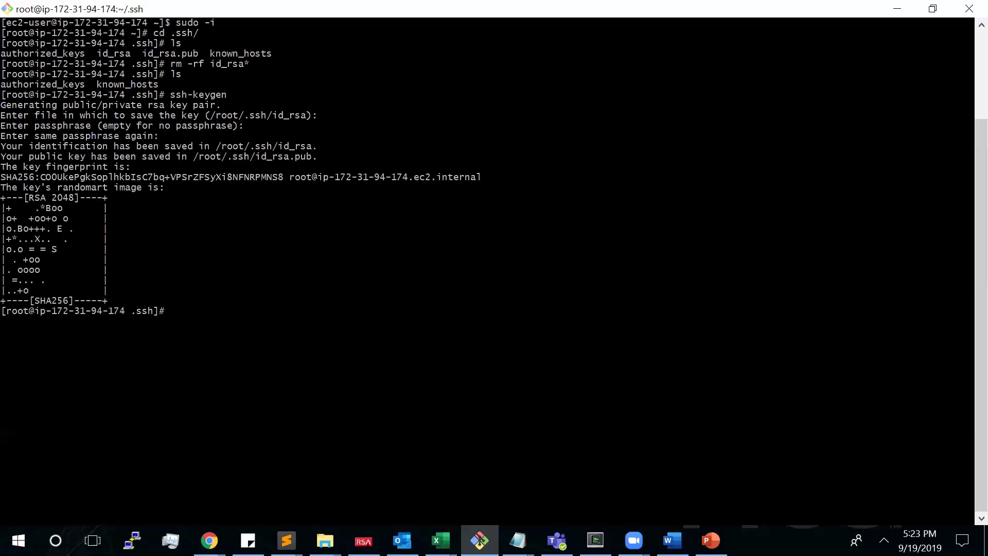
pyautogui.write('ls')
pyautogui.press('Return')
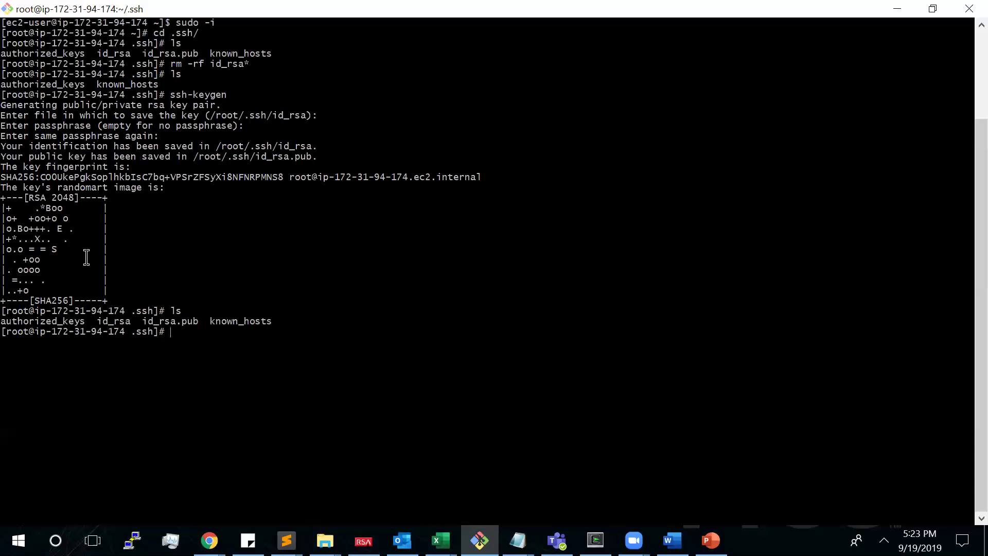
# - Print the contents of the public key file id_rsa.pub in the terminal
pyautogui.doubleClick(180, 322)
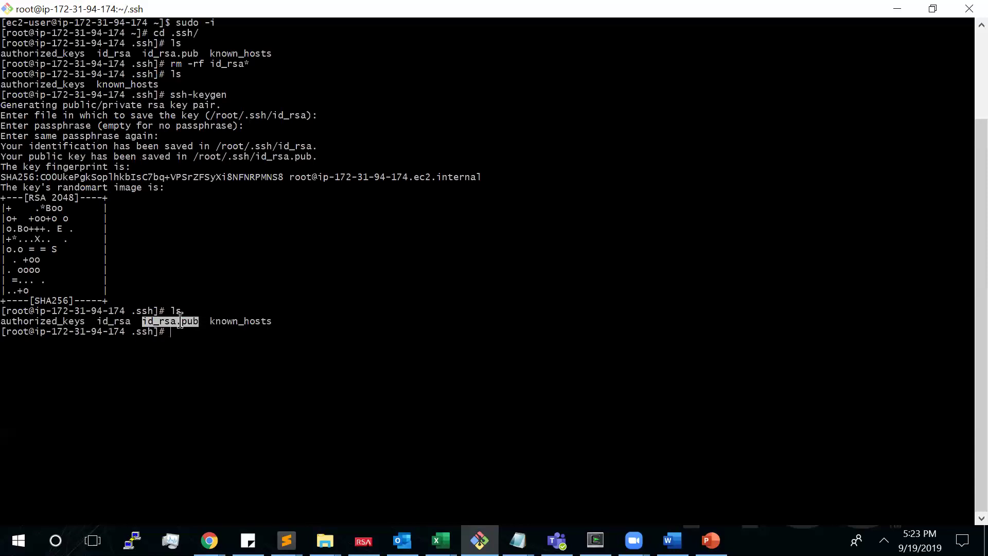
pyautogui.doubleClick(121, 322)
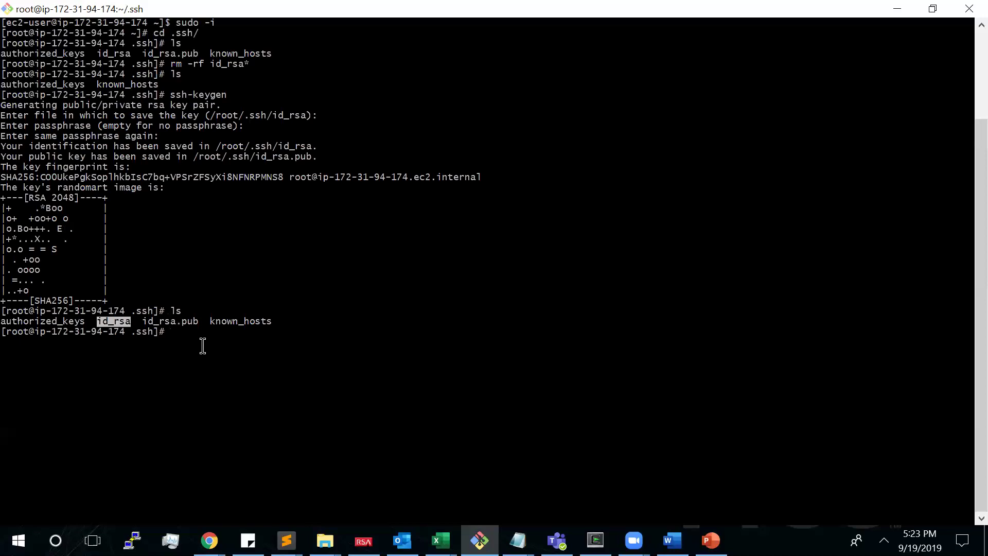
pyautogui.click(219, 355)
pyautogui.write('cat id')
pyautogui.press('Tab')
pyautogui.write('.pub')
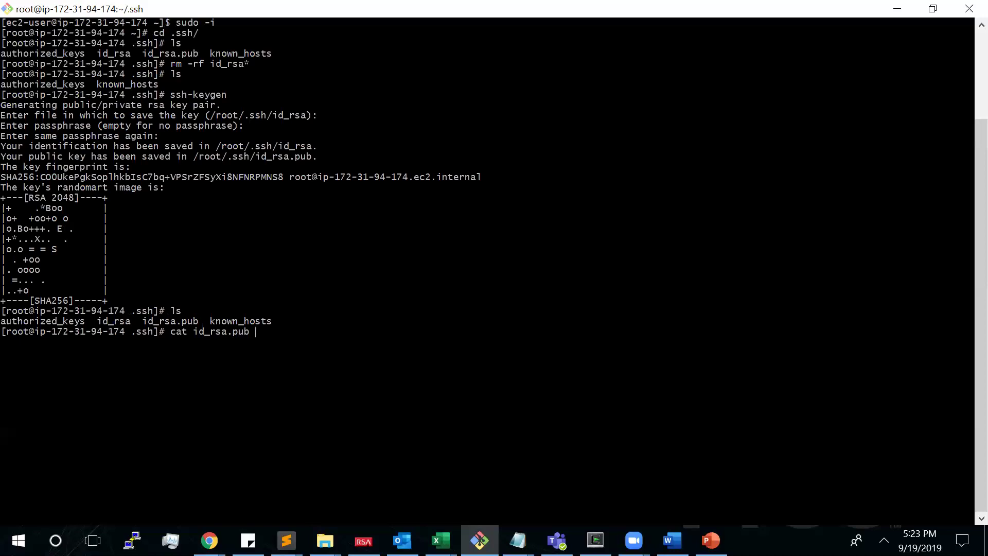
pyautogui.press('Return')
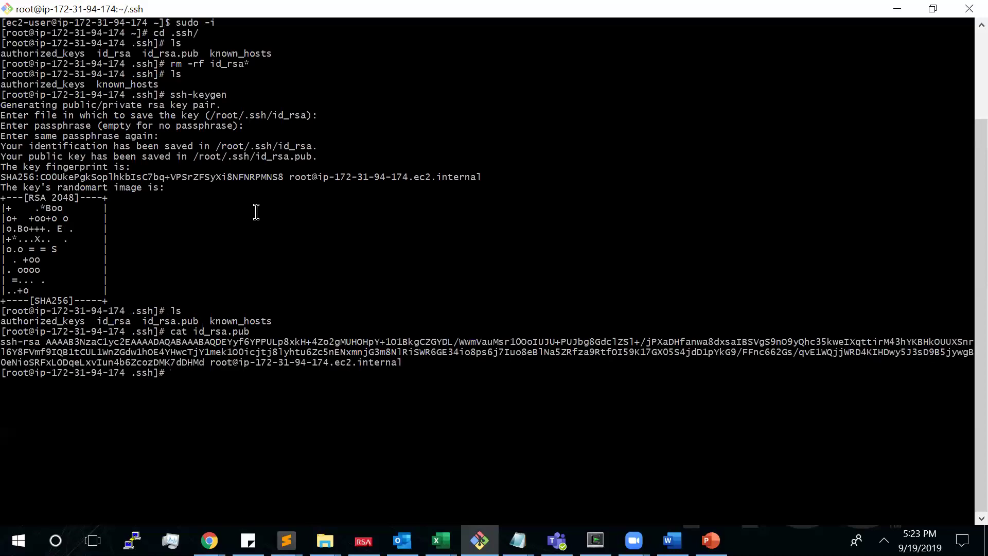
# - Copy the whole printed public key and paste it into the open file in Sublime Text
pyautogui.tripleClick(289, 362)
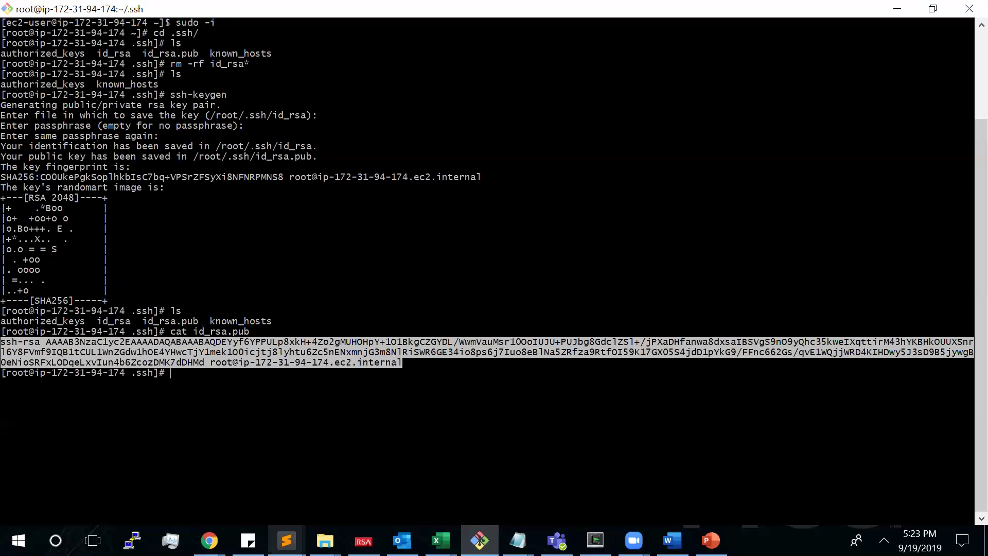
pyautogui.click(286, 540)
pyautogui.hotkey('ctrl', 'v')
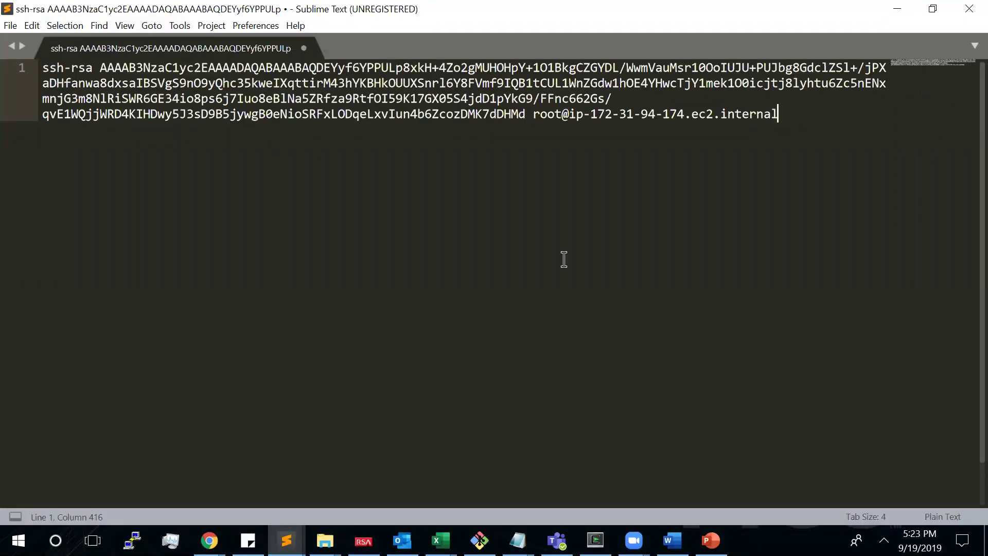
# - Switch to the EC2 console in Chrome, refresh the instance list, and check the instances' names and states
pyautogui.moveTo(209, 540)
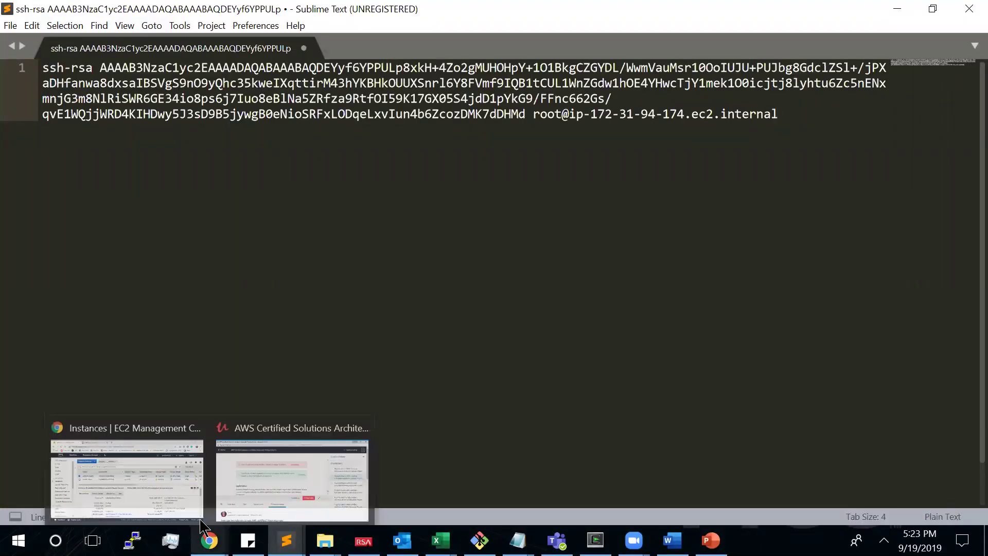
pyautogui.click(140, 459)
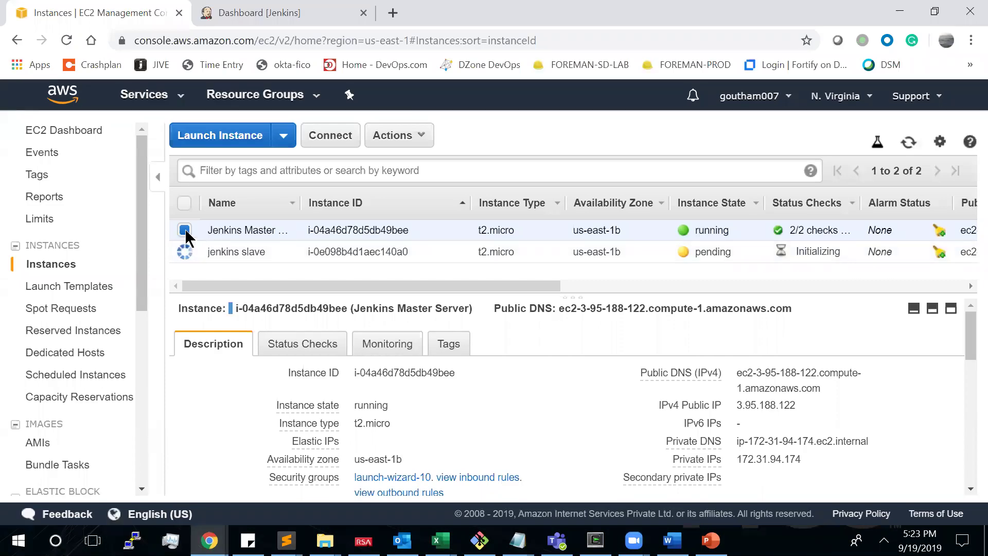
pyautogui.click(908, 142)
pyautogui.click(184, 232)
pyautogui.moveTo(382, 283); pyautogui.dragTo(802, 295)
pyautogui.click(301, 287)
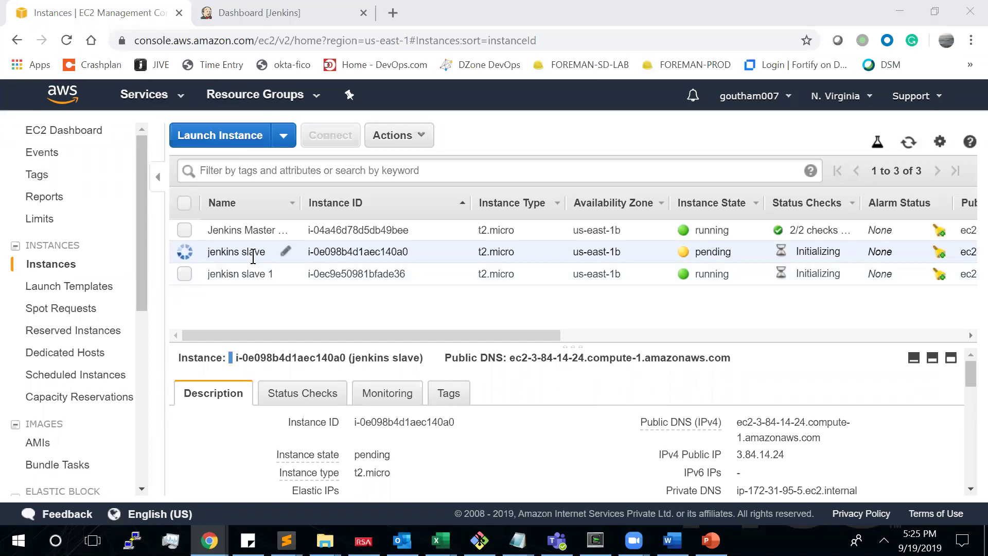
# - Select only the instance named jenkisn slave 1 and copy its IPv4 public IP
pyautogui.click(187, 272)
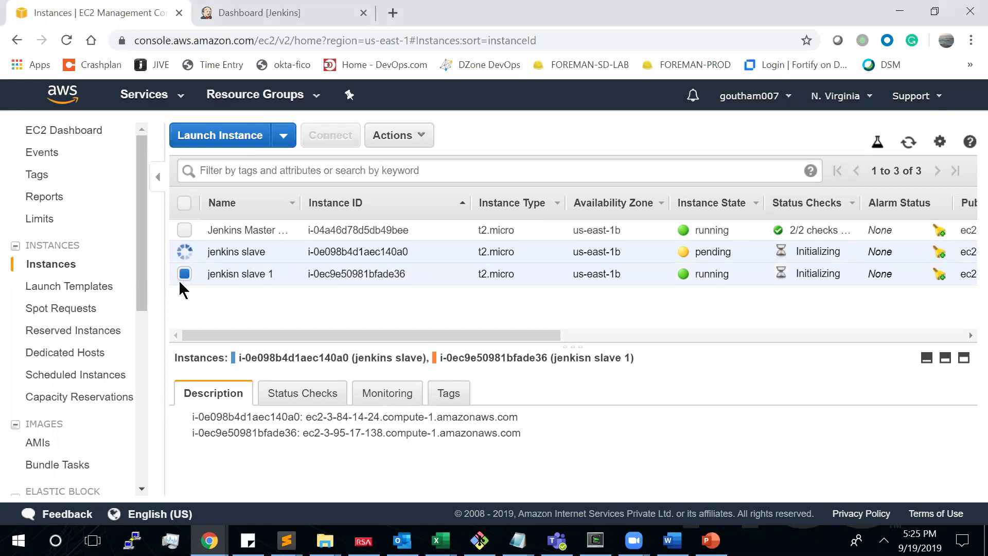
pyautogui.click(184, 252)
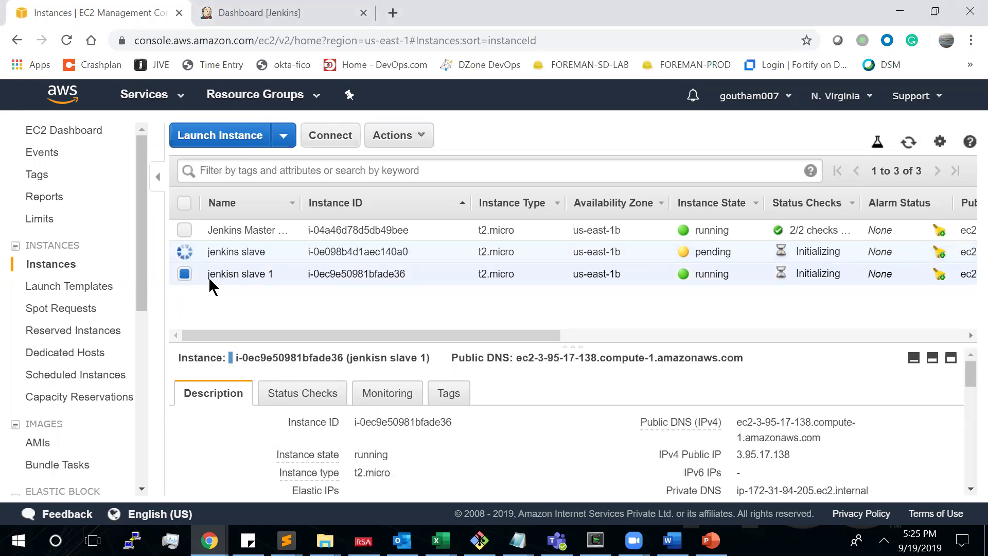
pyautogui.click(802, 455)
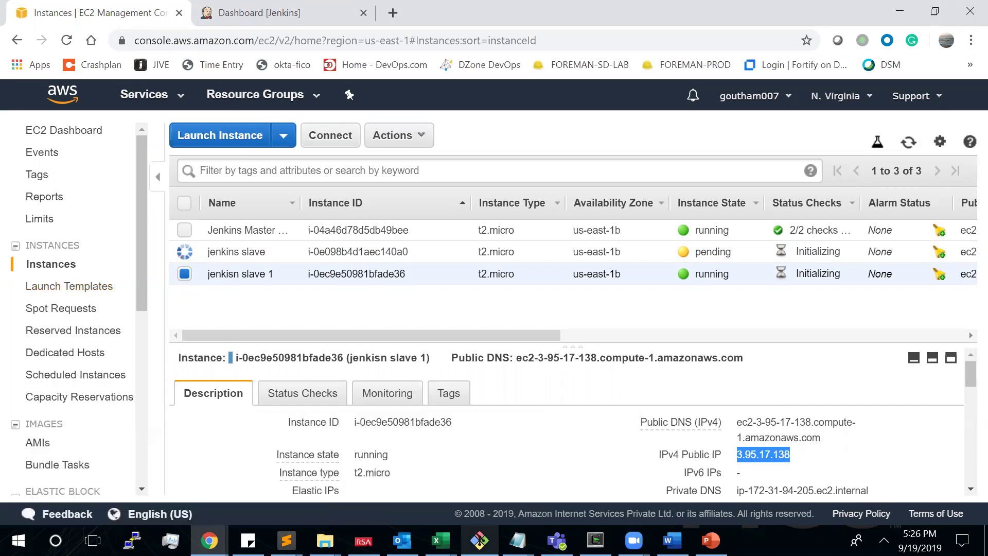
# - Switch to the Git Bash terminal and exit both the root and ec2-user sessions on the Jenkins master
pyautogui.moveTo(479, 540)
pyautogui.click(479, 456)
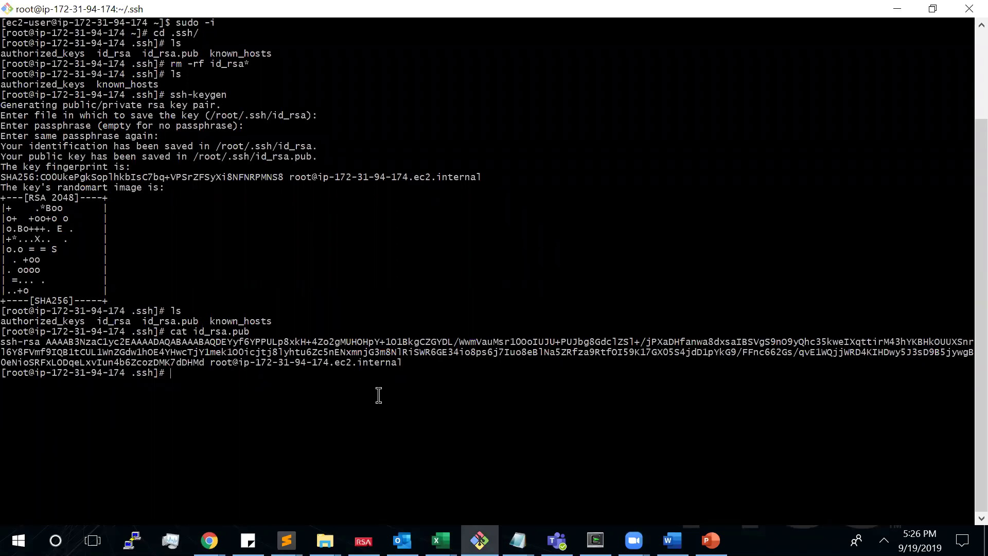
pyautogui.write('exit')
pyautogui.press('Return')
pyautogui.write('exit')
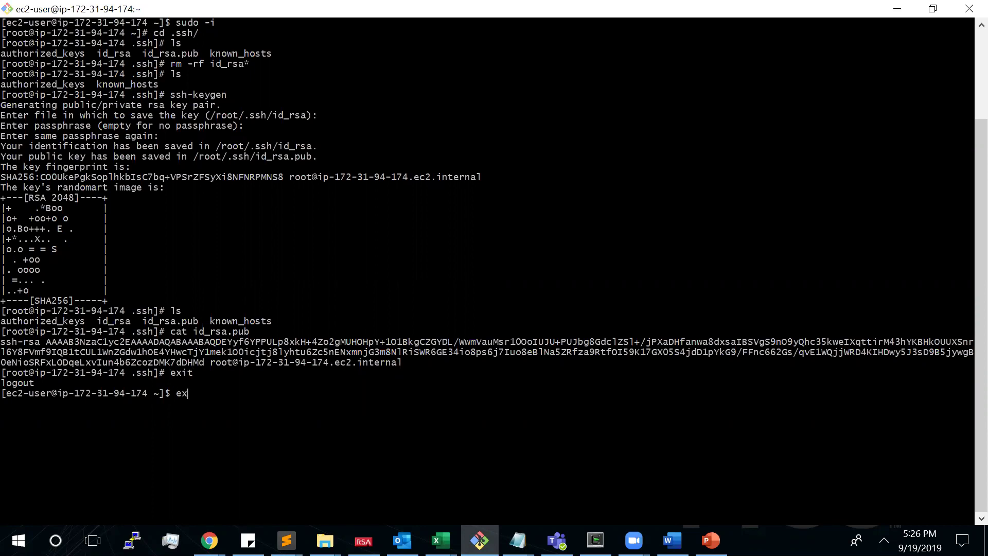
pyautogui.press('Return')
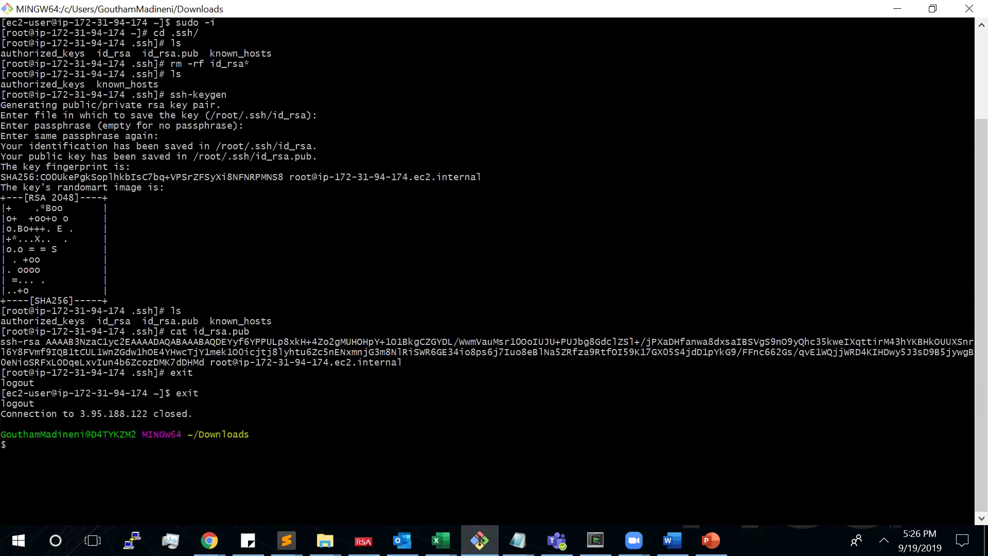
pyautogui.write('ssh -i test.pem ec2-user@')
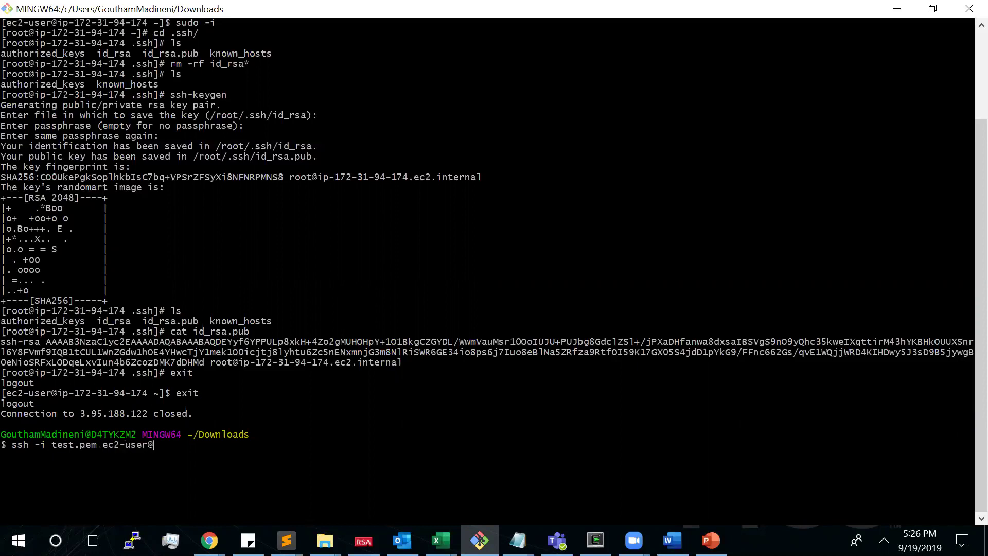
pyautogui.press('shift+Insert')
pyautogui.press('Return')
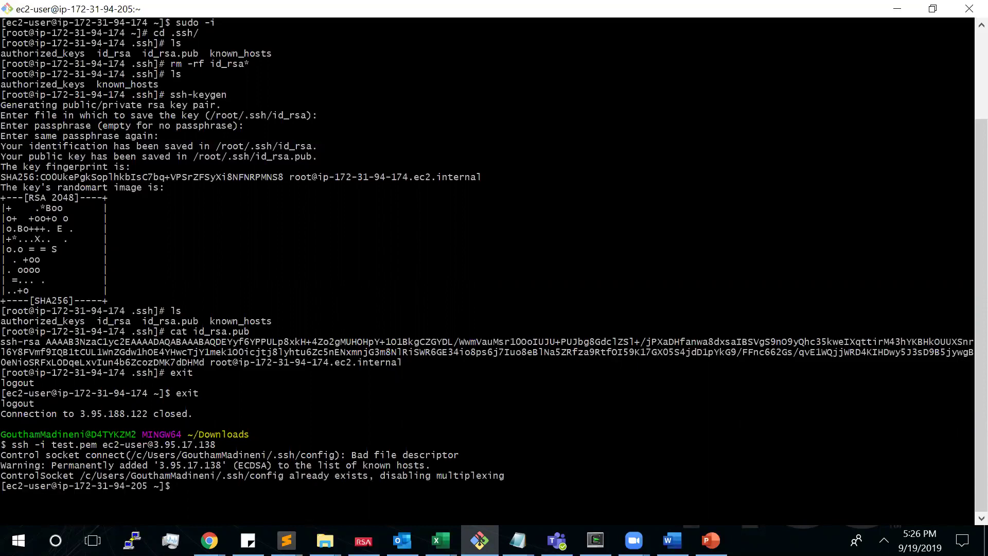
pyautogui.write('sudo -i')
pyautogui.press('Return')
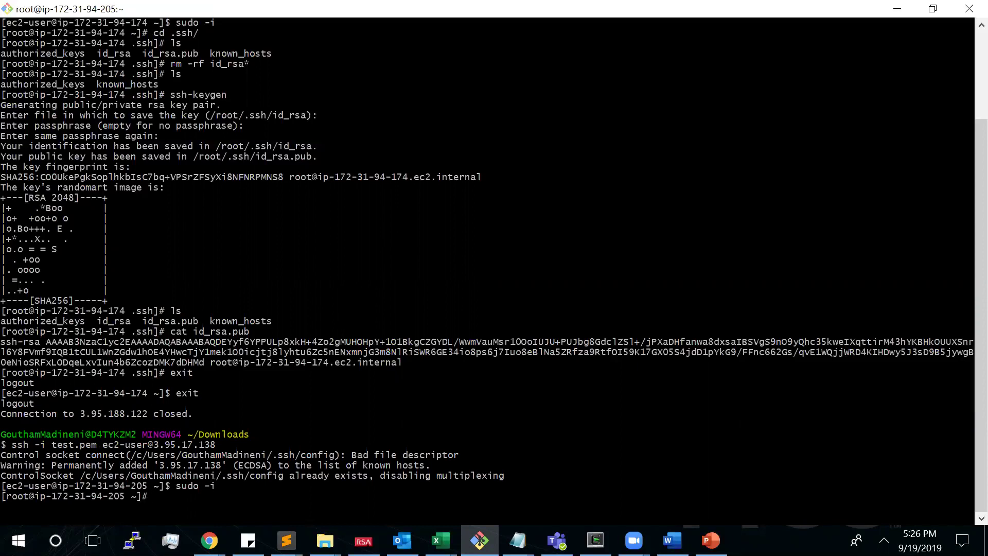
# - Try to change directory into .ssh/authorized_keys on the slave
pyautogui.write('cl')
pyautogui.press('BackSpace')
pyautogui.press('BackSpace')
pyautogui.write('cd .ssh/authorized_keys')
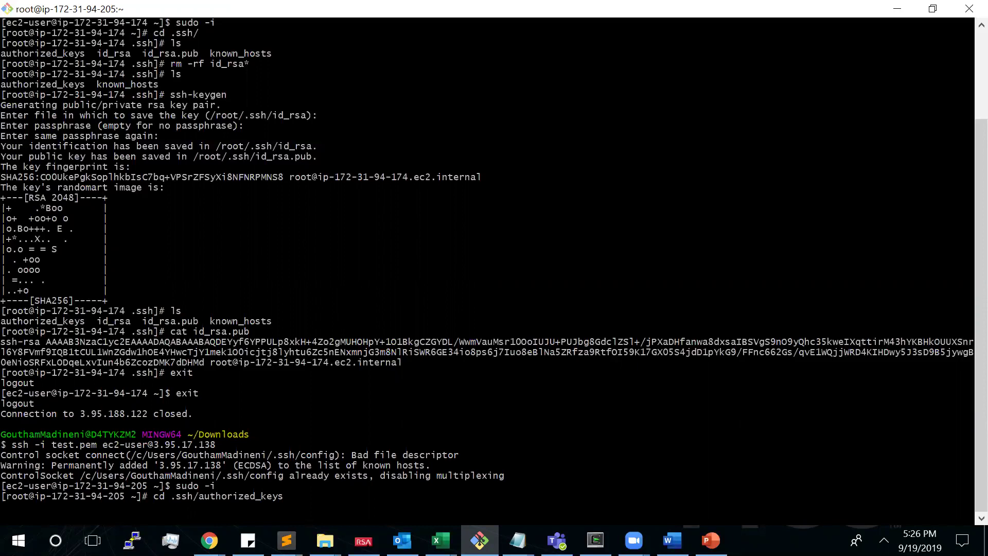
pyautogui.press('Return')
# - Reuse the previous cd command, shortened to .ssh/, to enter the slave's .ssh directory
pyautogui.press('Up')
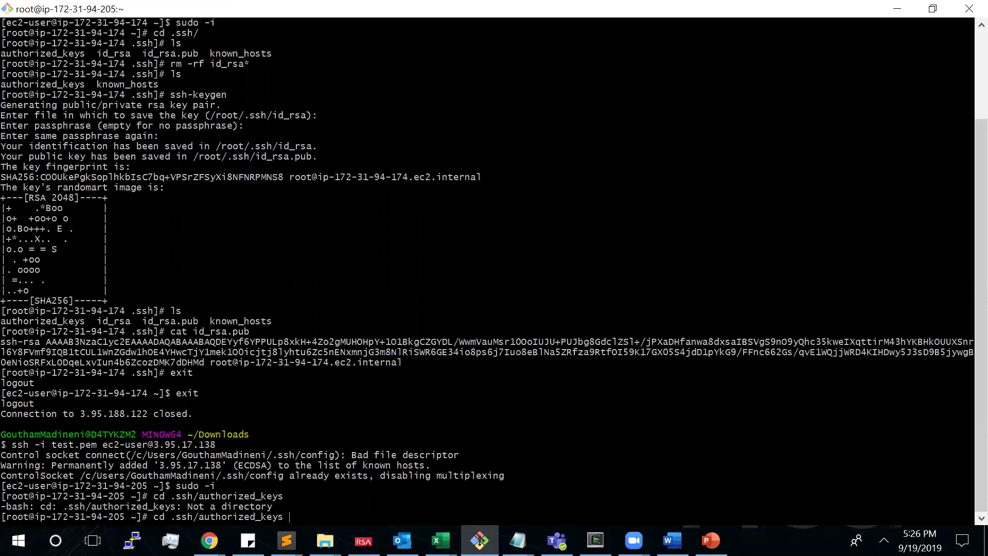
pyautogui.press('BackSpace')
pyautogui.press('BackSpace')
pyautogui.press('BackSpace')
pyautogui.press('BackSpace')
pyautogui.press('BackSpace')
pyautogui.press('BackSpace')
pyautogui.press('BackSpace')
pyautogui.press('BackSpace')
pyautogui.press('BackSpace')
pyautogui.press('BackSpace')
pyautogui.press('BackSpace')
pyautogui.press('BackSpace')
pyautogui.press('BackSpace')
pyautogui.press('BackSpace')
pyautogui.press('BackSpace')
pyautogui.press('Return')
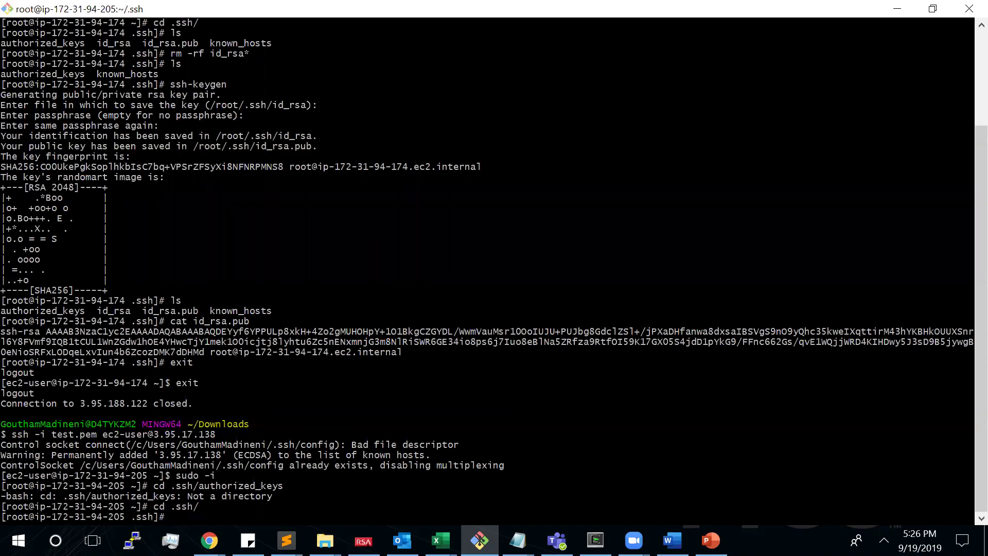
# - Open authorized_keys in vi and insert a new line below the existing key
pyautogui.write('vi a')
pyautogui.press('Tab')
pyautogui.press('Return')
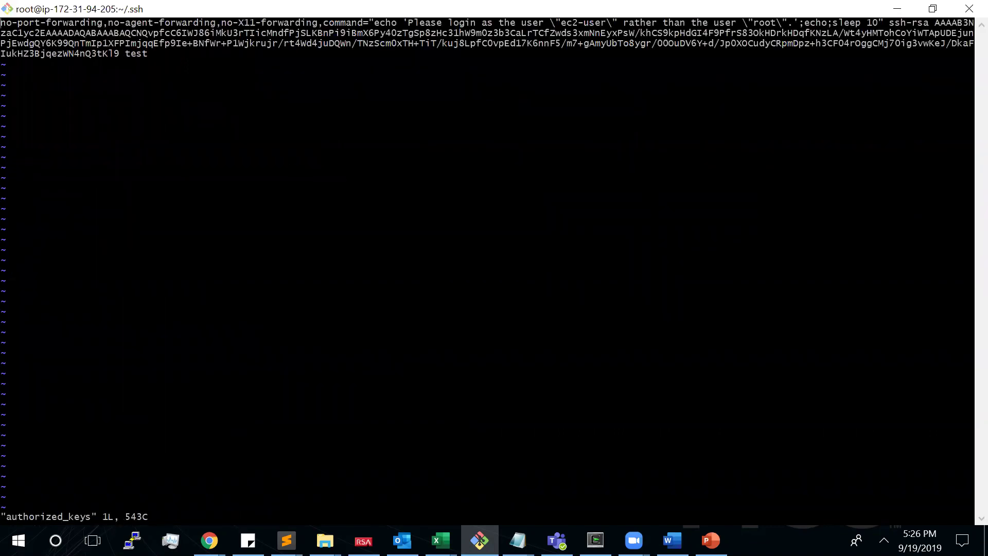
pyautogui.press('i')
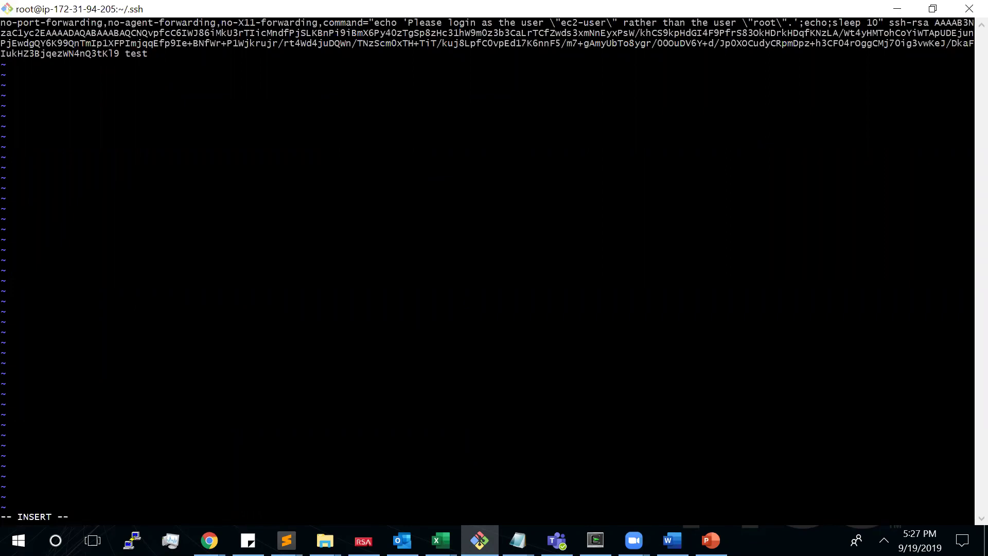
pyautogui.press('Return')
# - Copy the master's full public key from Sublime Text and paste it on the new line of authorized_keys in the terminal
pyautogui.moveTo(286, 541)
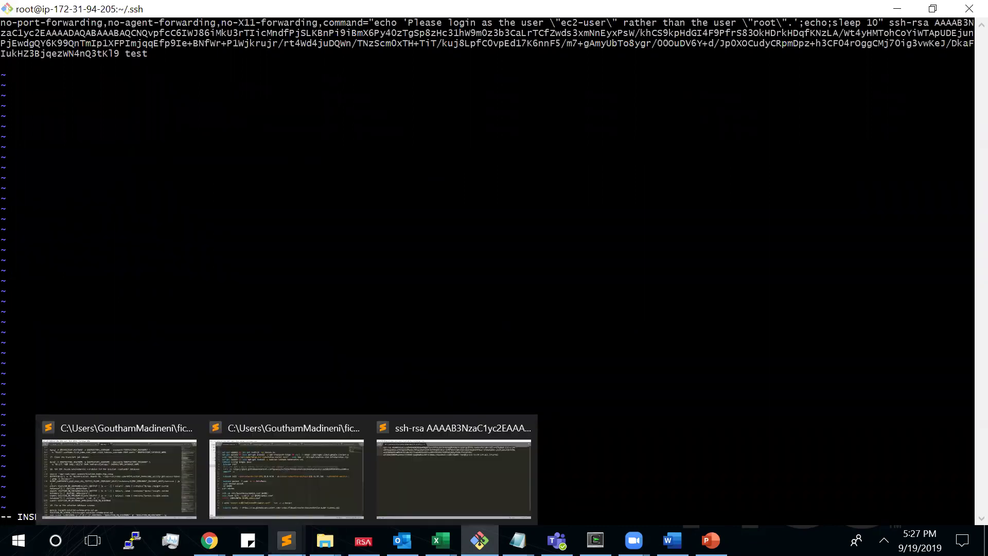
pyautogui.click(443, 484)
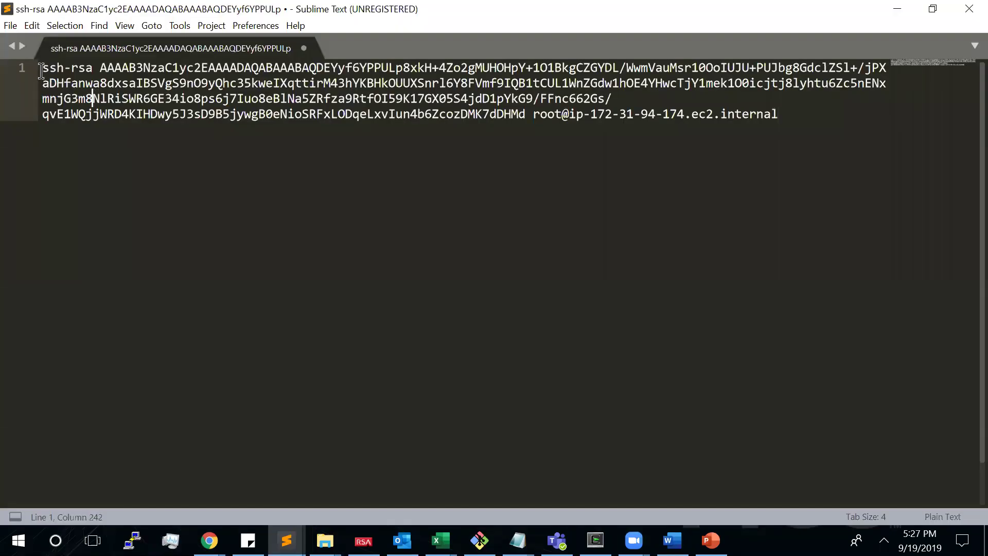
pyautogui.moveTo(45, 67); pyautogui.dragTo(794, 116)
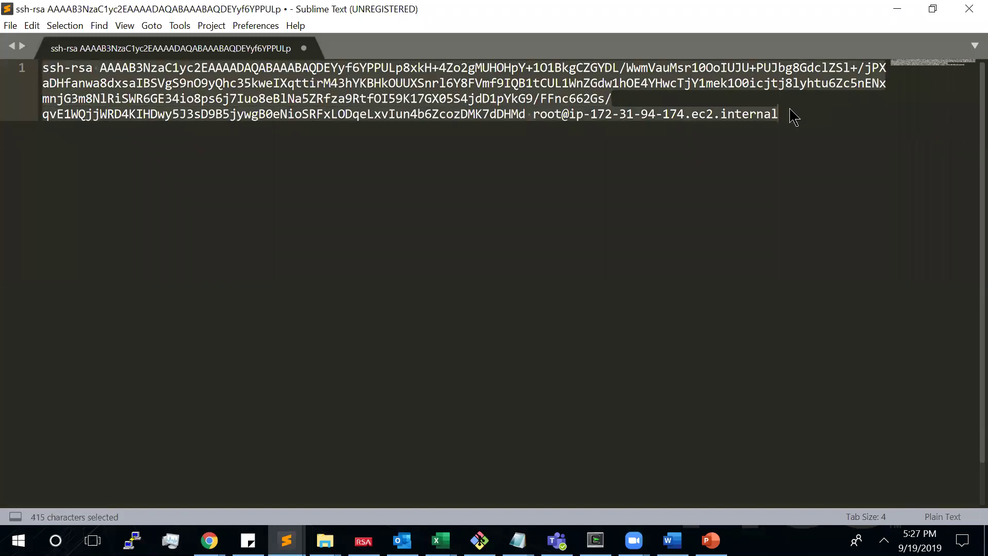
pyautogui.hotkey('ctrl', 'c')
pyautogui.hotkey('alt', 'Tab')
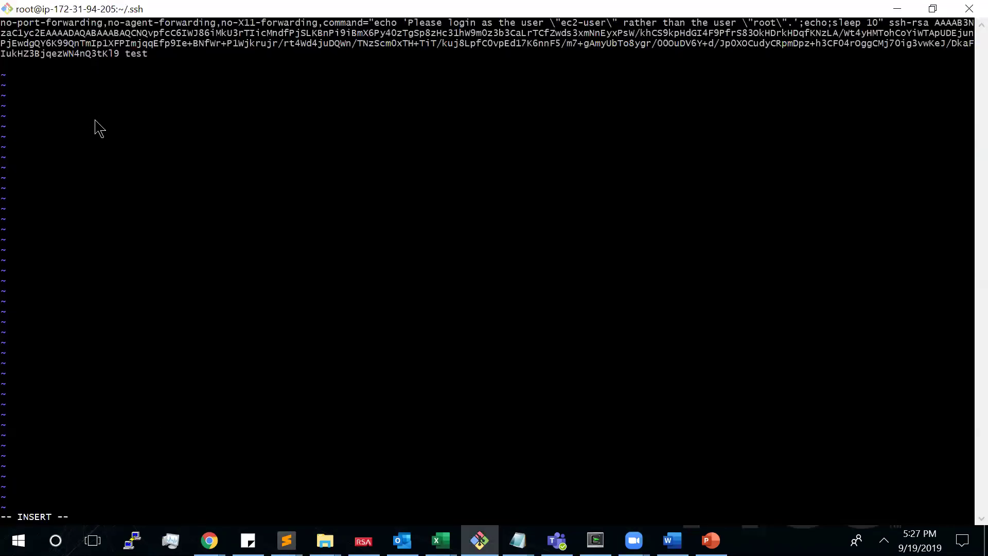
pyautogui.rightClick(95, 121)
pyautogui.click(129, 165)
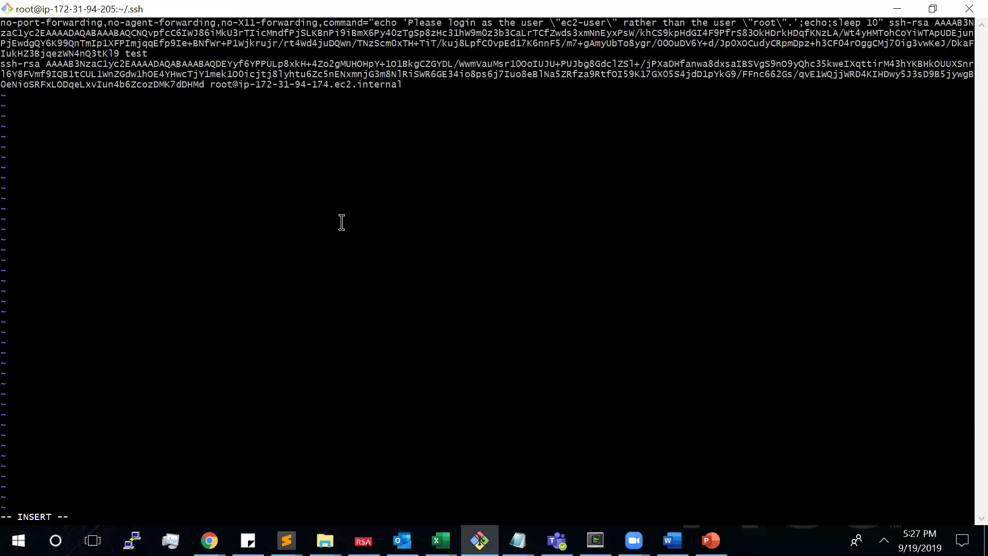
# - Save authorized_keys and quit vi with :wq!, and clear the terminal screen
pyautogui.press('Escape')
pyautogui.write(':wq')
pyautogui.press('Return')
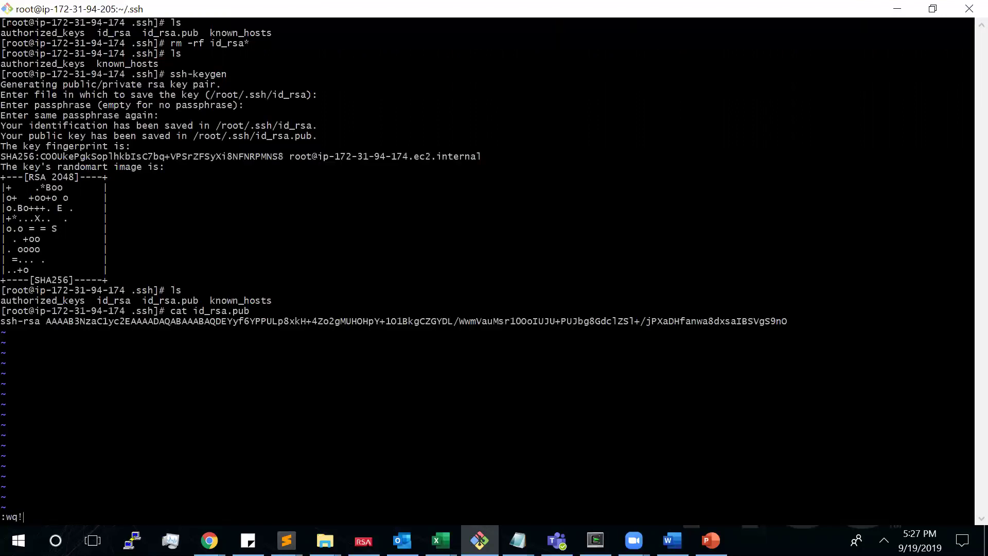
pyautogui.write('c')
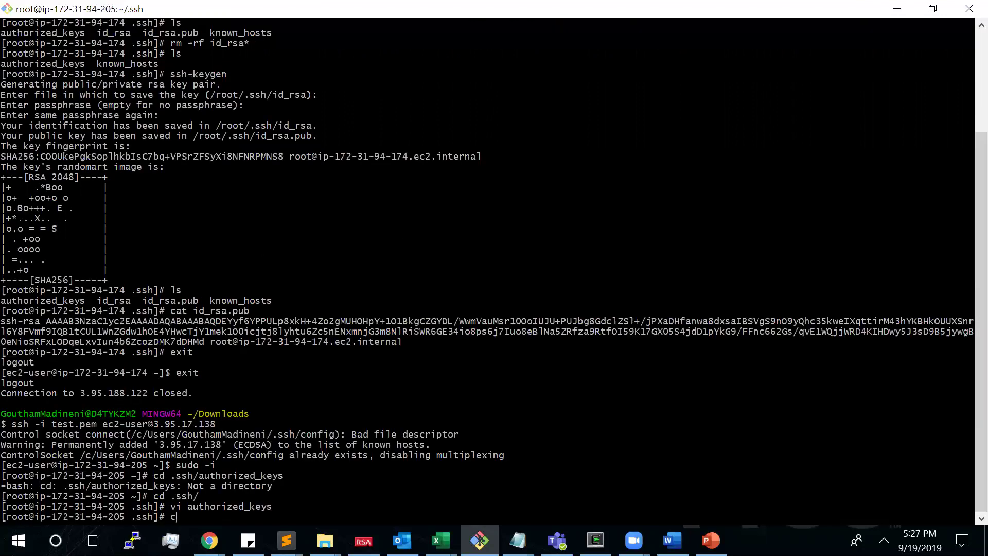
pyautogui.write('lear')
pyautogui.press('Return')
# - Exit the root and ec2-user sessions on the slave to return to the local shell
pyautogui.write('exit')
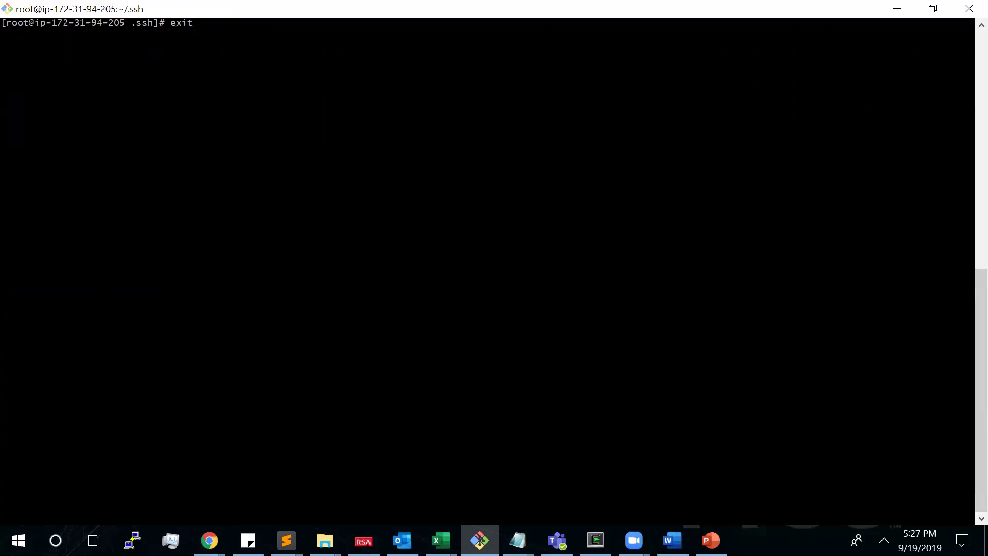
pyautogui.press('Return')
pyautogui.write('exit')
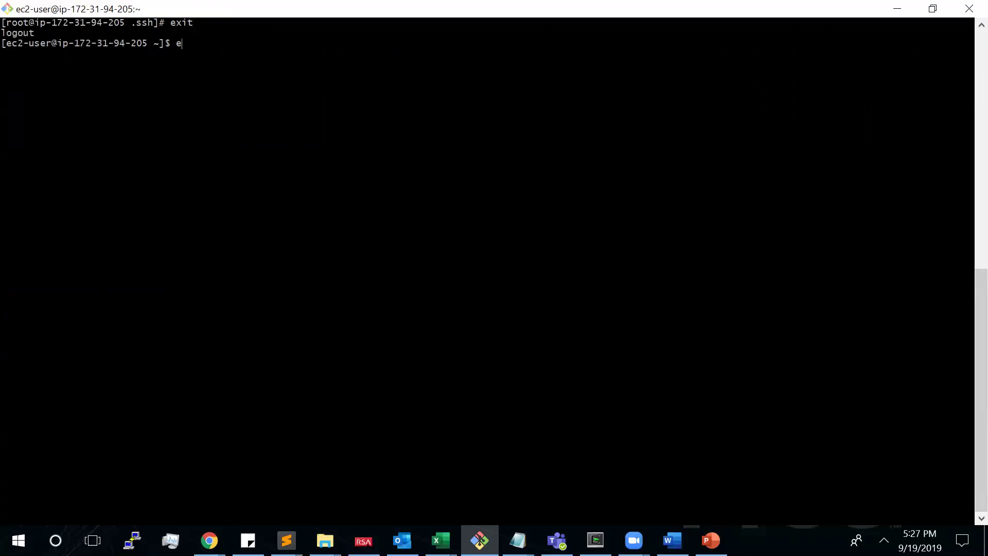
pyautogui.press('Return')
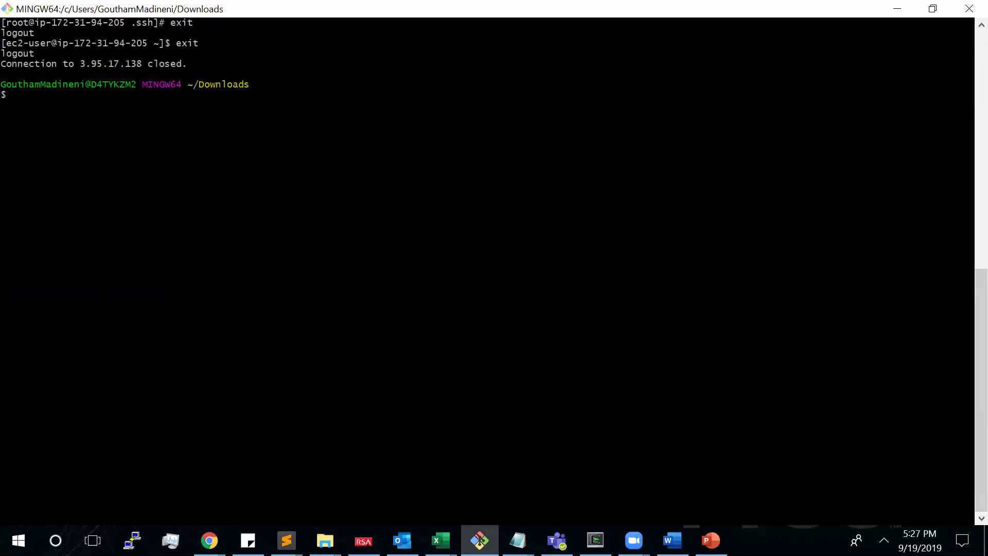
pyautogui.press('shift+Insert')
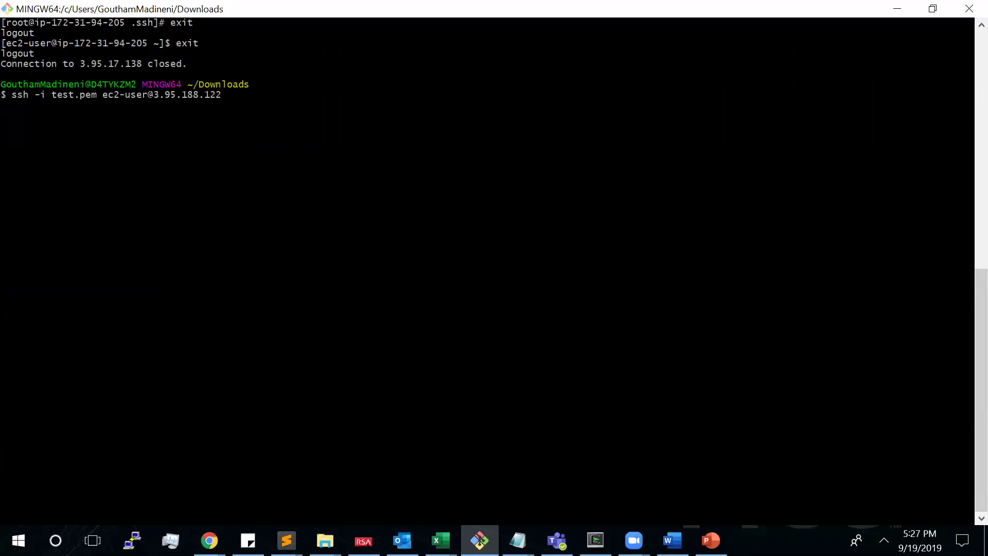
pyautogui.press('Return')
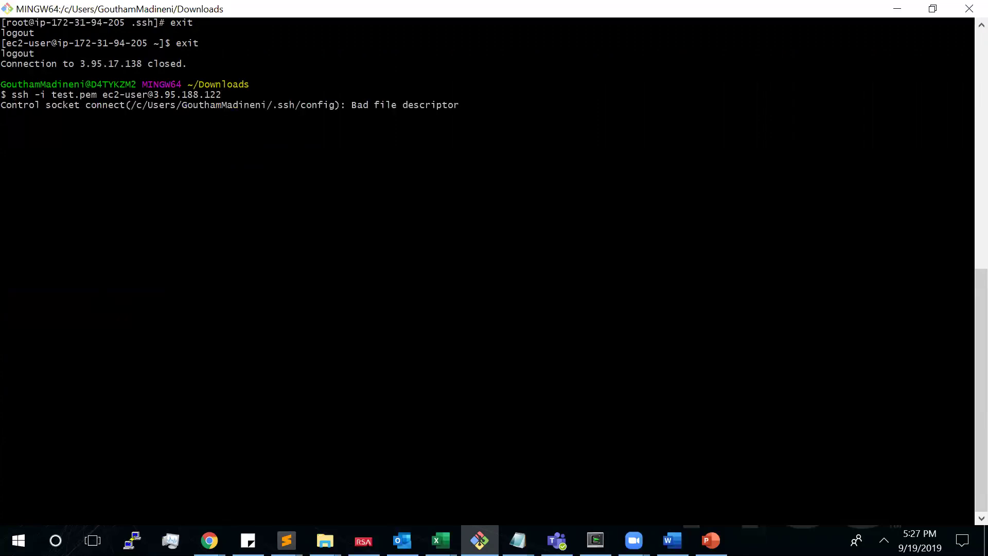
pyautogui.write('sudo -i')
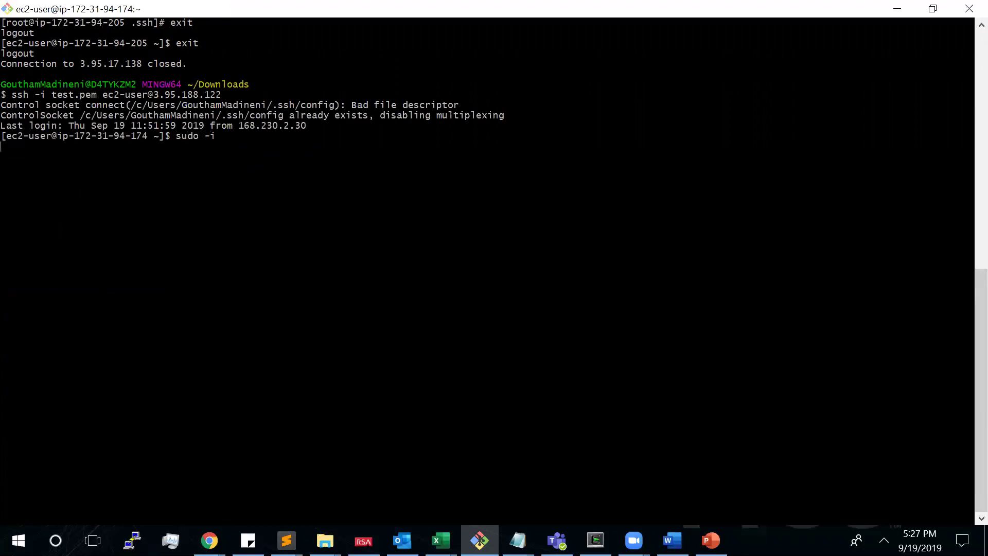
pyautogui.press('Return')
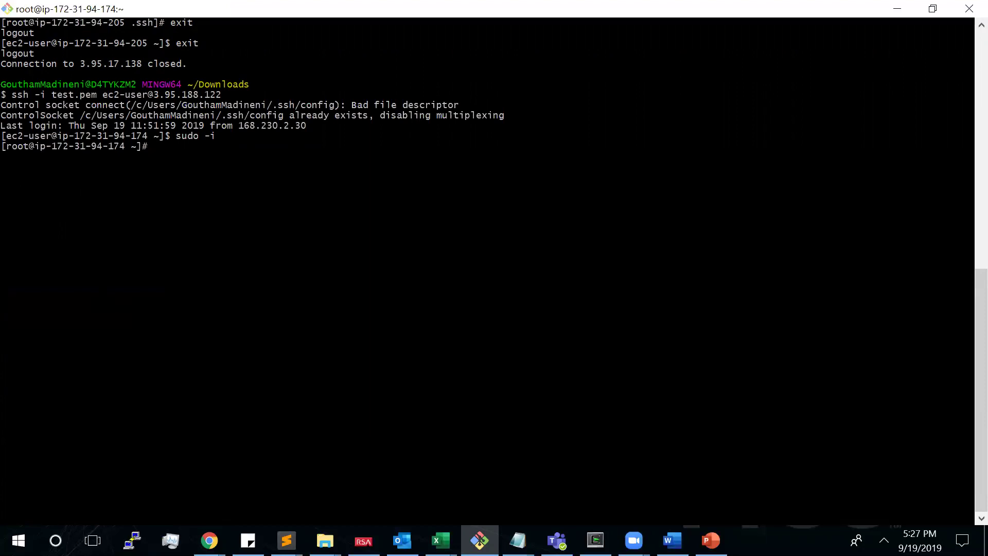
pyautogui.write('cd .s')
pyautogui.press('Tab')
pyautogui.press('BackSpace')
pyautogui.press('BackSpace')
pyautogui.press('BackSpace')
pyautogui.press('BackSpace')
pyautogui.press('BackSpace')
pyautogui.press('BackSpace')
pyautogui.press('BackSpace')
pyautogui.press('BackSpace')
# - Connect by SSH from the master's root shell to jenkisn slave 1 at its public IP 3.95.17.138, accepting the host key
pyautogui.write('ssh')
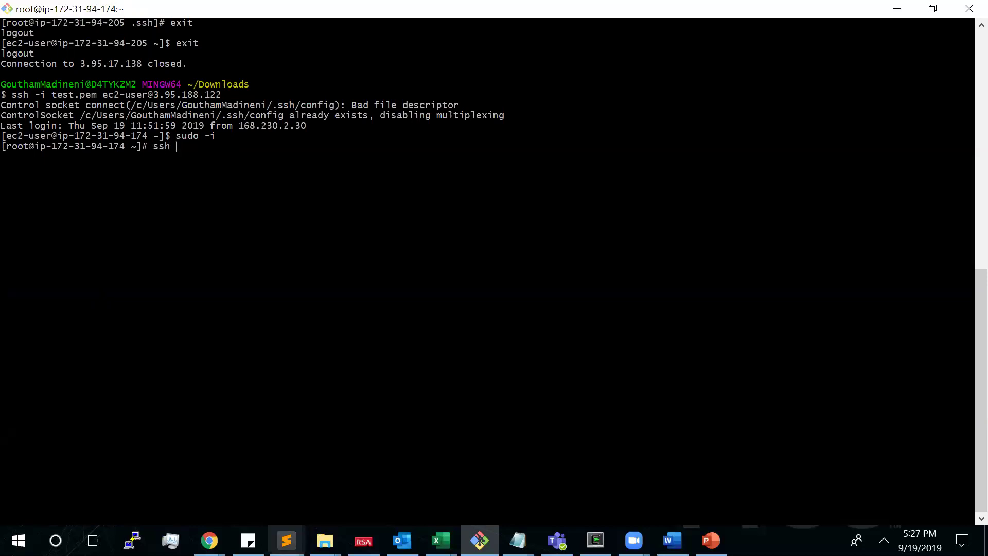
pyautogui.moveTo(209, 540)
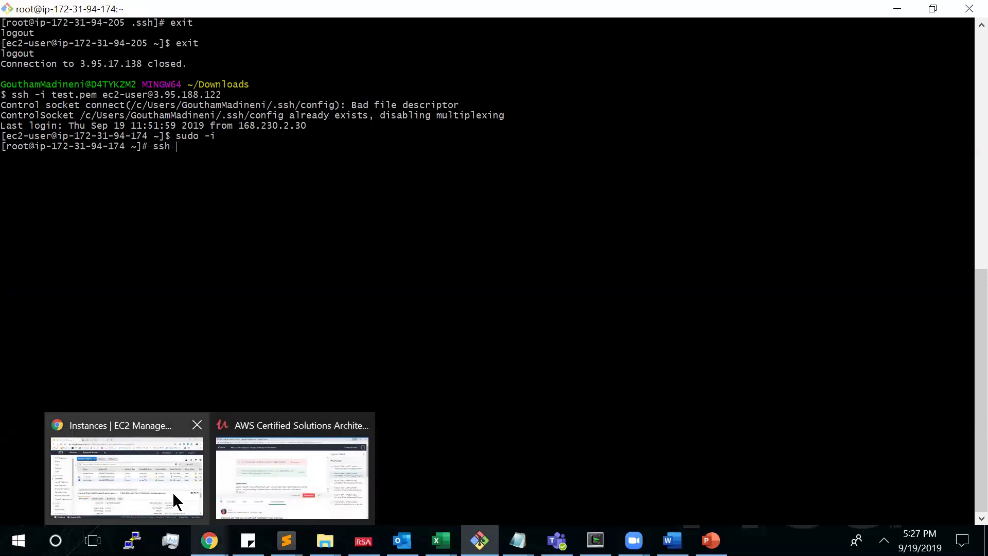
pyautogui.click(172, 492)
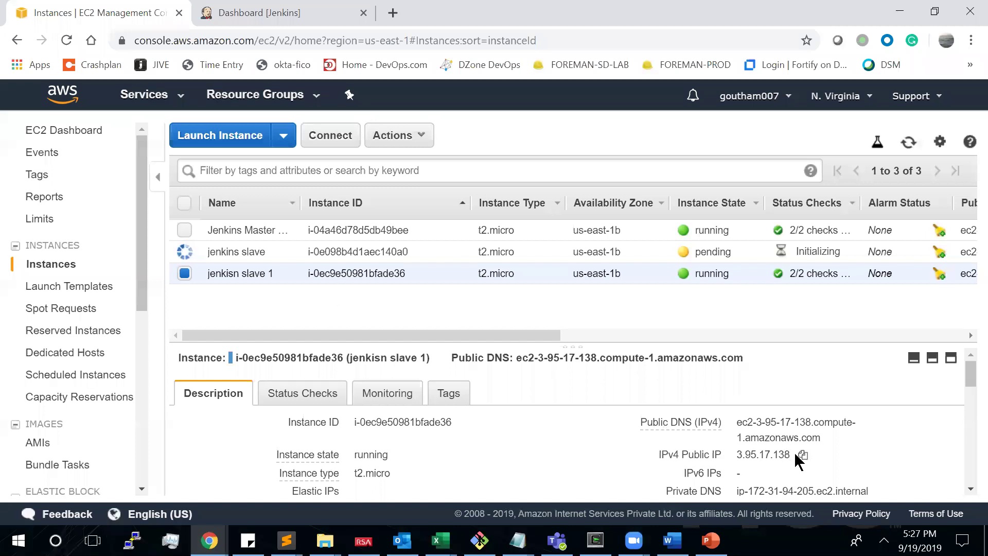
pyautogui.click(803, 455)
pyautogui.hotkey('alt', 'Tab')
pyautogui.rightClick(228, 159)
pyautogui.click(355, 205)
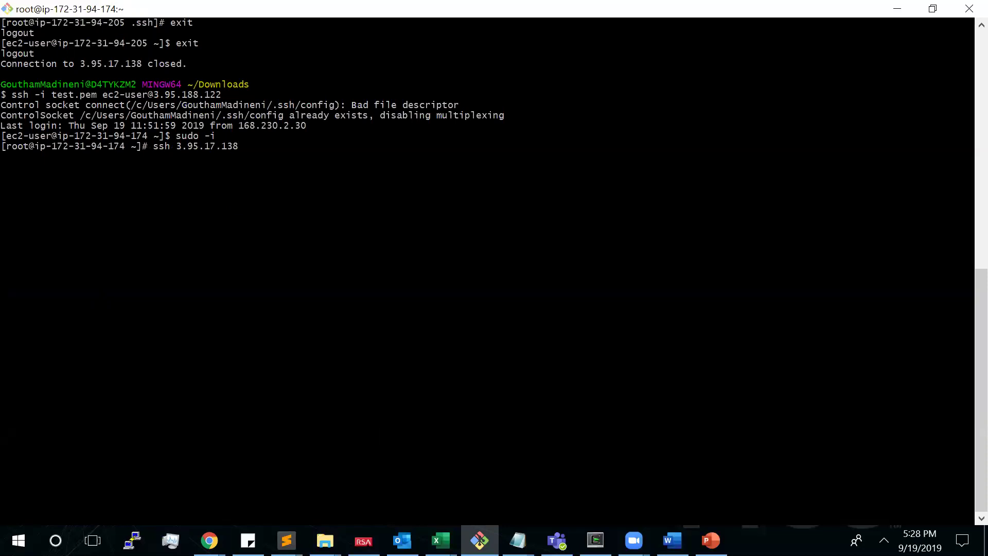
pyautogui.press('Return')
pyautogui.write('yes')
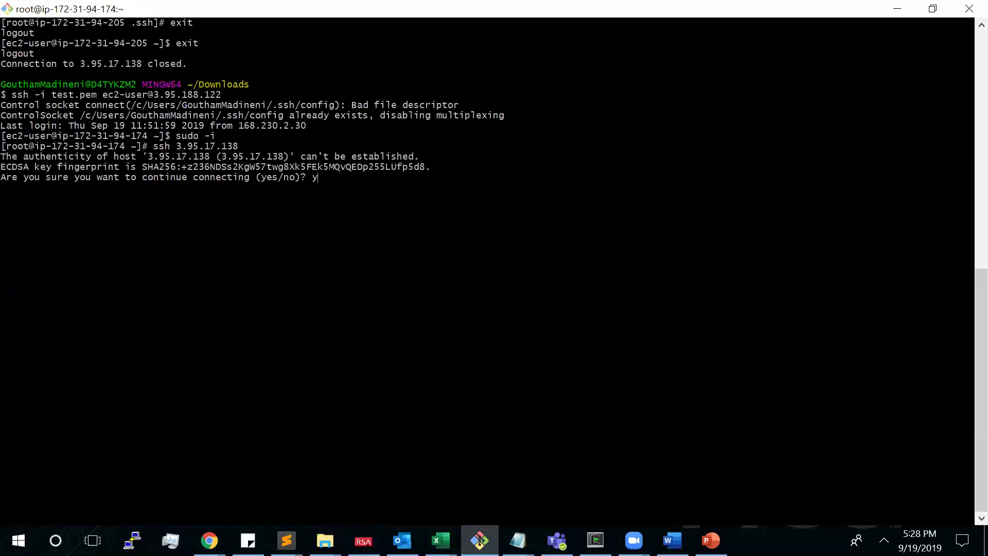
pyautogui.press('Return')
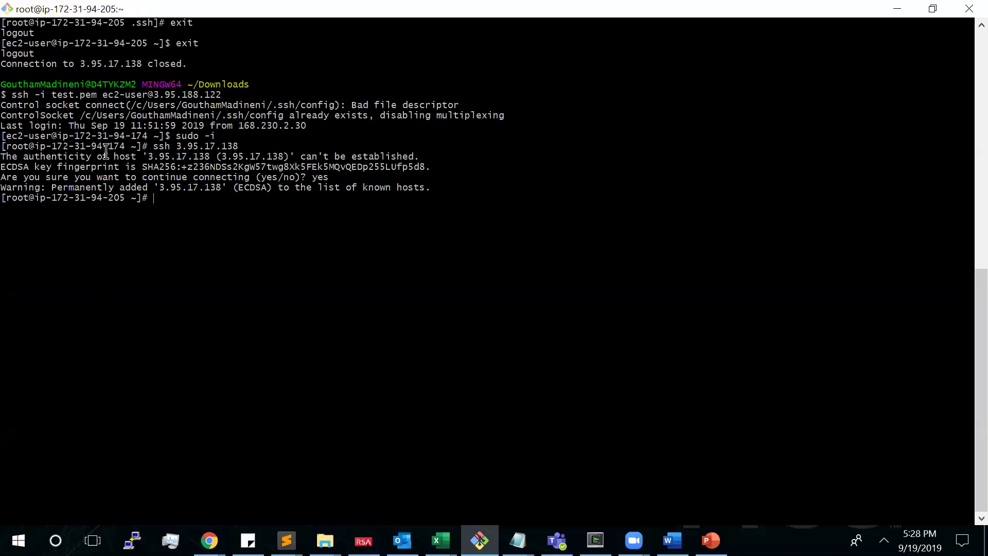
# - Compare the hostname in the terminal prompt with the public IP and private DNS of jenkisn slave 1 in the EC2 console
pyautogui.moveTo(12, 147); pyautogui.dragTo(125, 147)
pyautogui.moveTo(44, 198); pyautogui.dragTo(124, 199)
pyautogui.hotkey('alt', 'Tab')
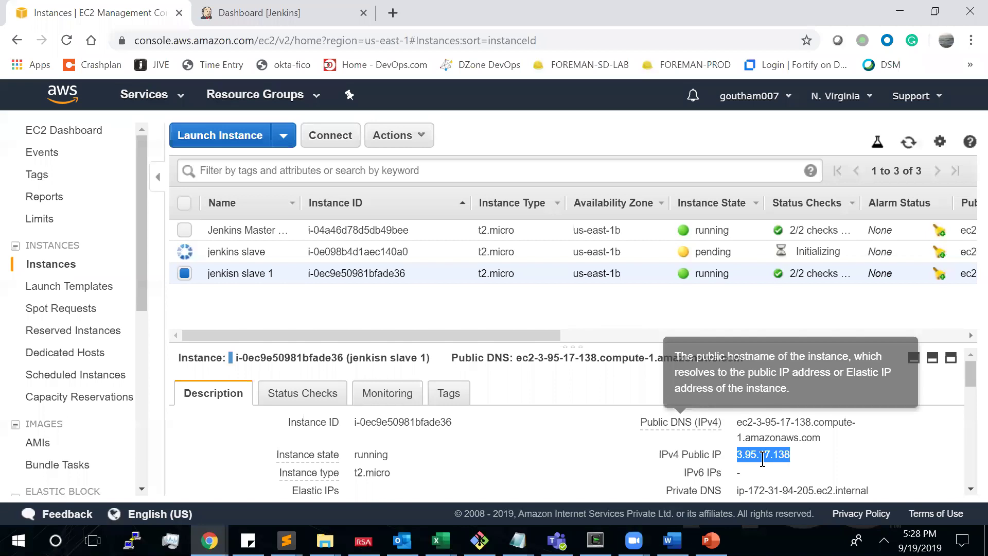
pyautogui.click(184, 273)
pyautogui.click(184, 230)
pyautogui.moveTo(737, 454); pyautogui.dragTo(784, 454)
pyautogui.click(184, 274)
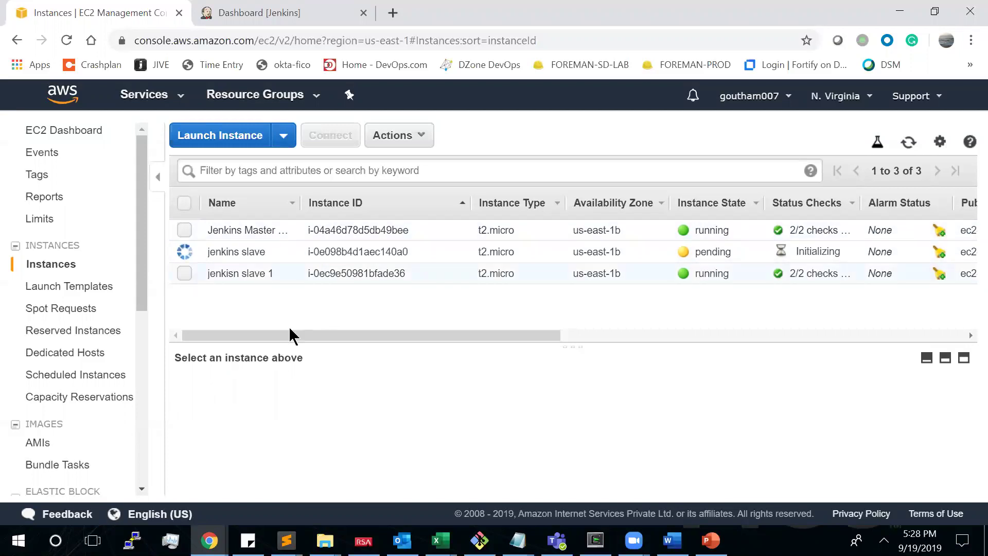
pyautogui.moveTo(769, 492); pyautogui.dragTo(793, 463)
pyautogui.click(820, 468)
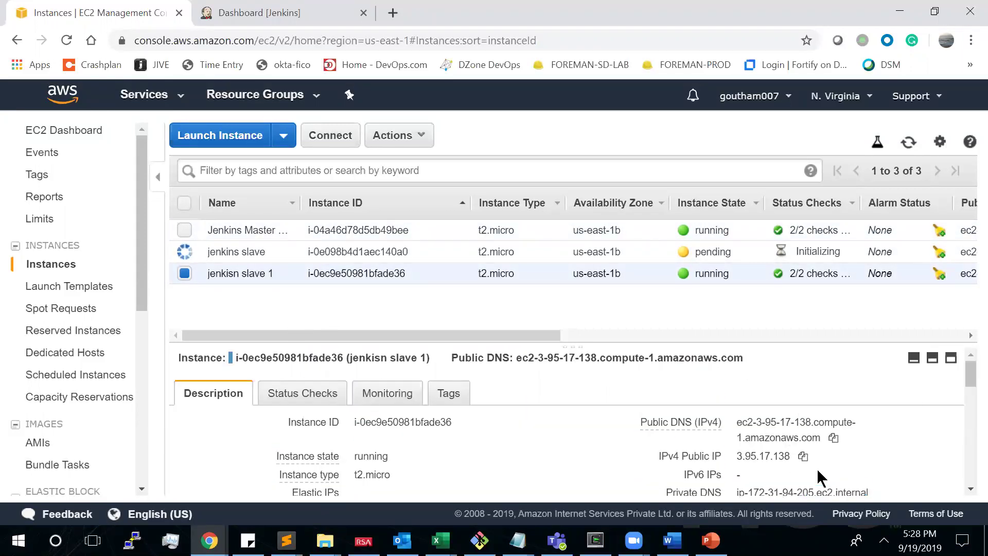
pyautogui.scroll(-2, 782, 411)
pyautogui.moveTo(752, 413); pyautogui.dragTo(816, 413)
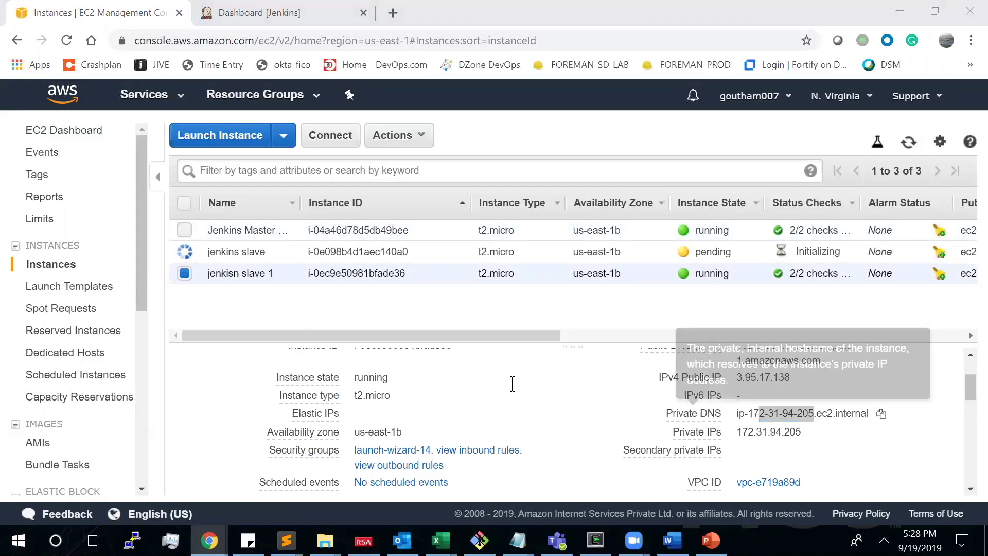
pyautogui.hotkey('alt', 'Tab')
pyautogui.click(91, 199)
pyautogui.moveTo(53, 198); pyautogui.dragTo(110, 199)
pyautogui.click(265, 236)
# - Exit the SSH session on the slave to return to the master's root shell
pyautogui.write('exit')
pyautogui.press('Return')
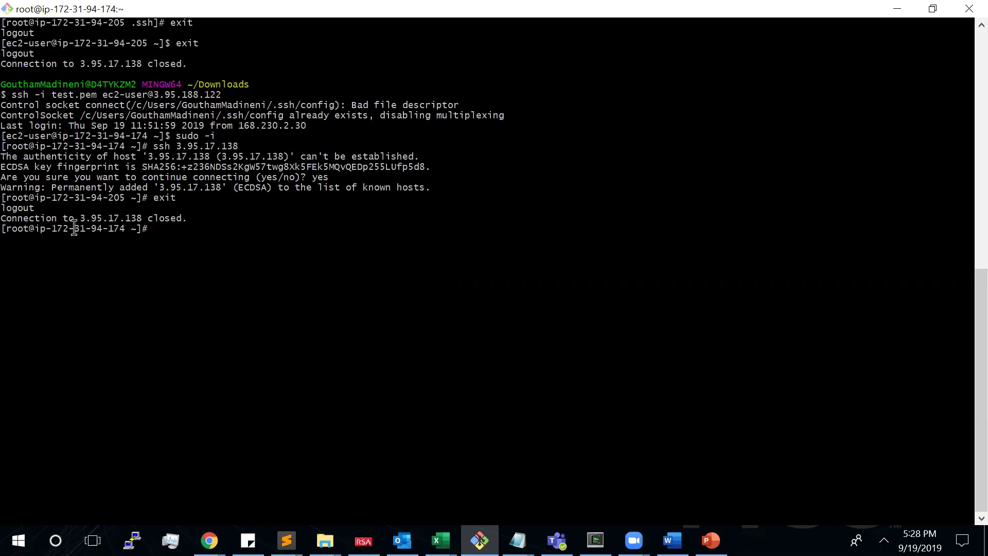
# - Switch to Jenkins in Chrome and open the Manage Nodes page from Manage Jenkins
pyautogui.moveTo(209, 540)
pyautogui.click(166, 501)
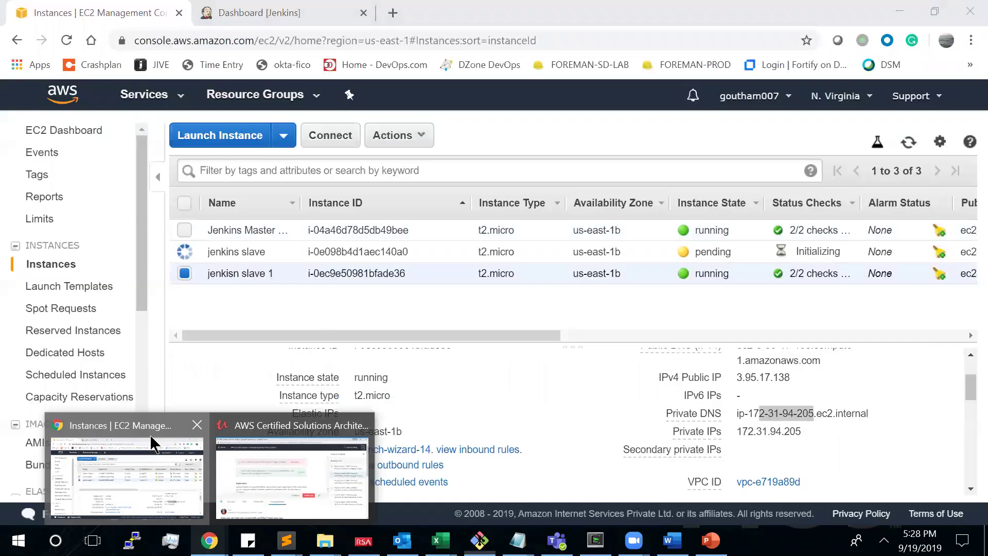
pyautogui.click(226, 22)
pyautogui.click(79, 278)
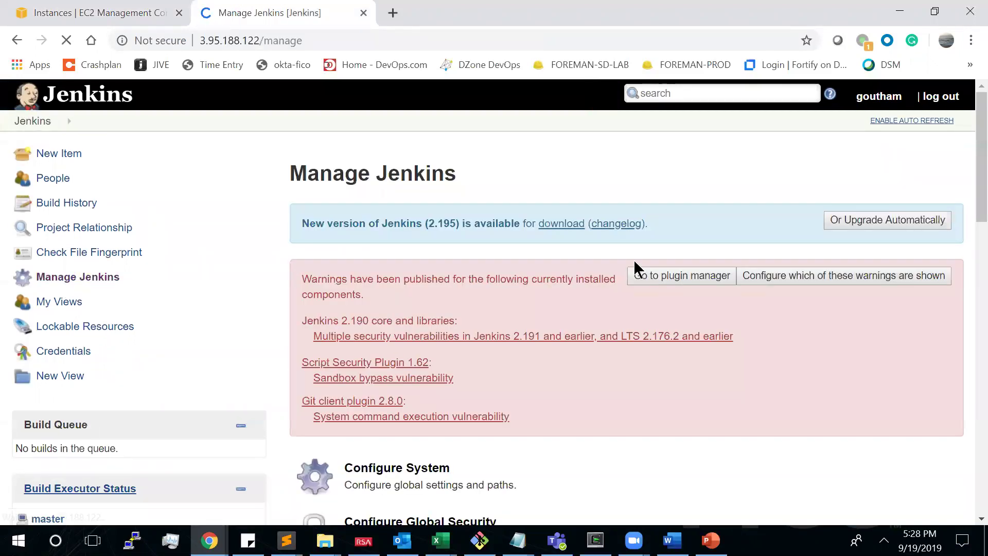
pyautogui.scroll(-13, 463, 378)
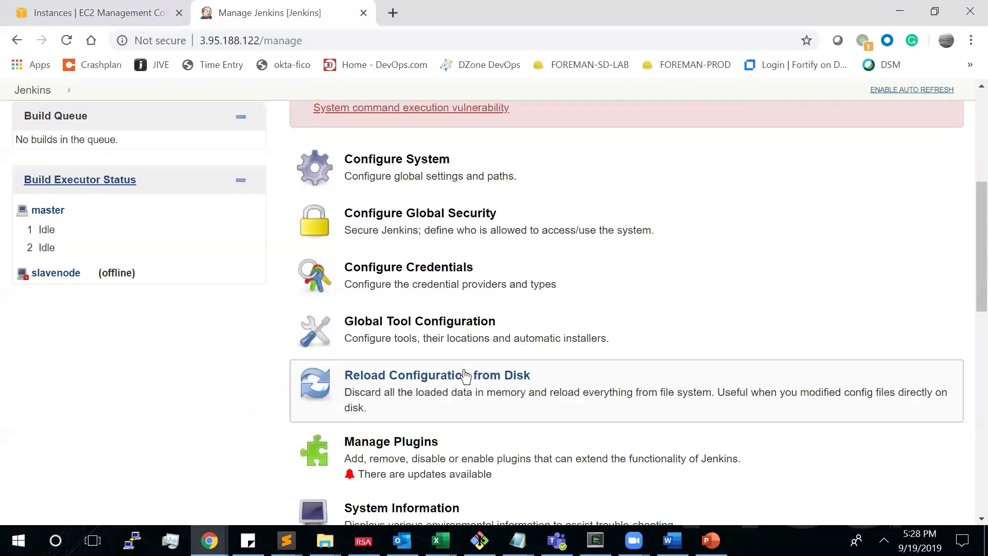
pyautogui.scroll(-1, 466, 378)
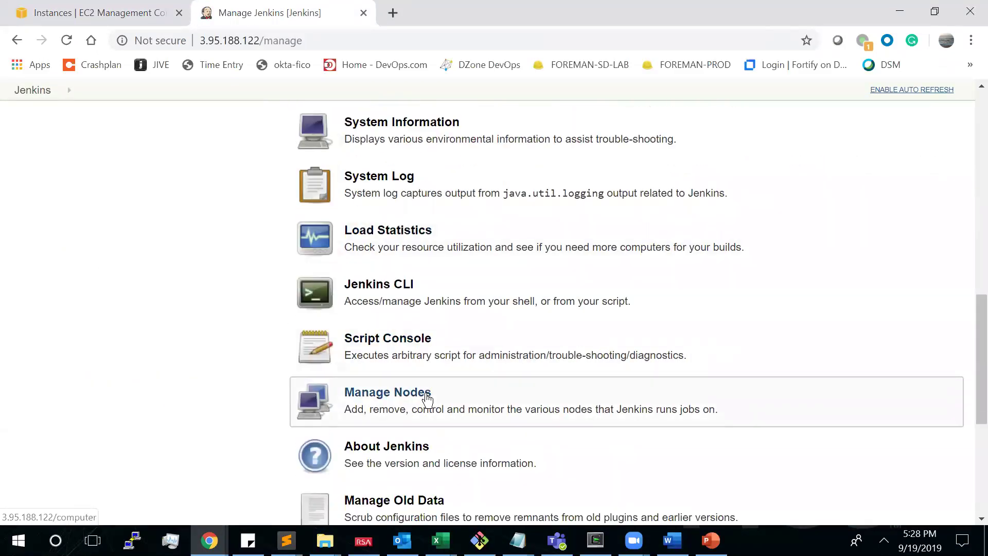
pyautogui.click(426, 397)
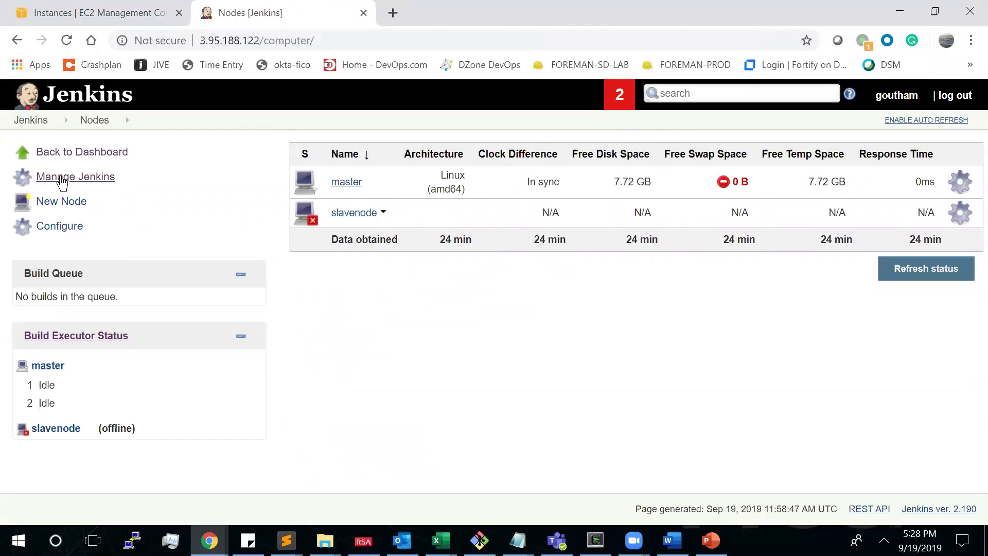
# - Create a new node named "jenkins slave" as a Permanent Agent
pyautogui.click(72, 209)
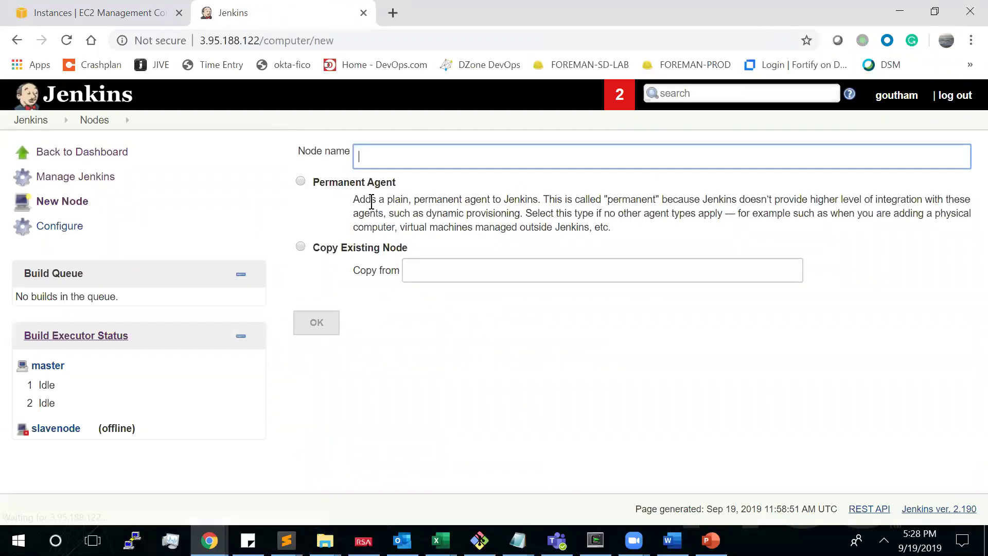
pyautogui.write('jenkins slave')
pyautogui.click(301, 181)
pyautogui.click(320, 339)
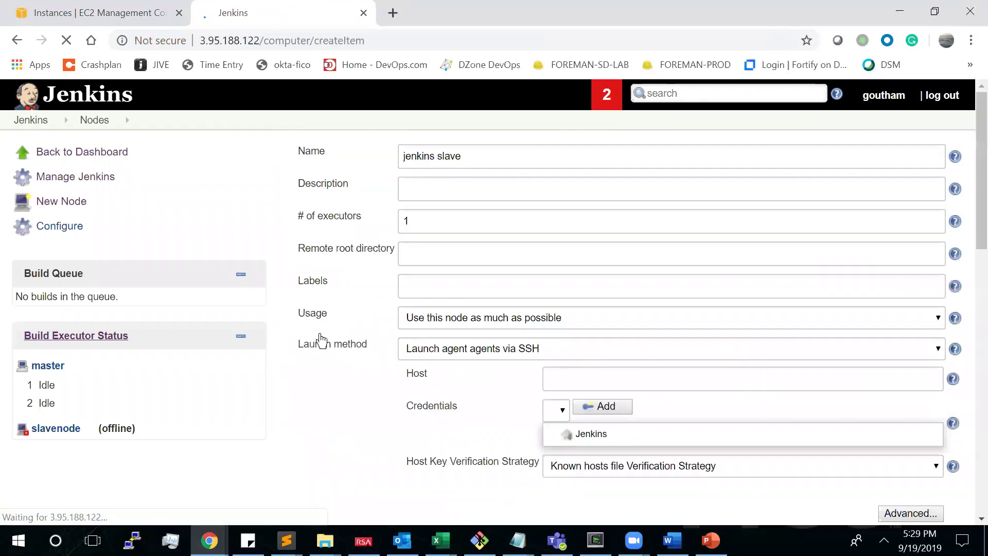
# - Set the node's remote root directory to /tmp and its label to frog
pyautogui.click(428, 250)
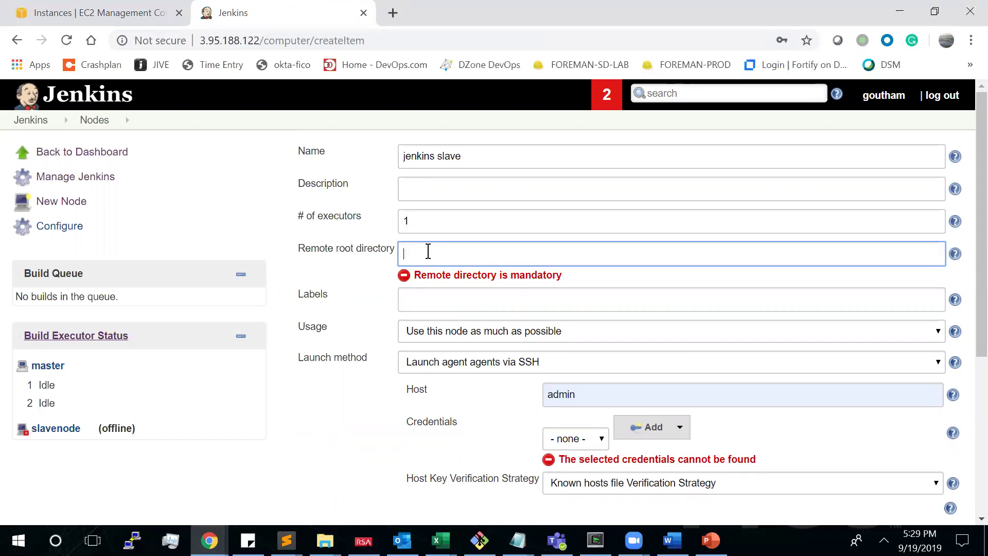
pyautogui.write('/tmp')
pyautogui.click(425, 295)
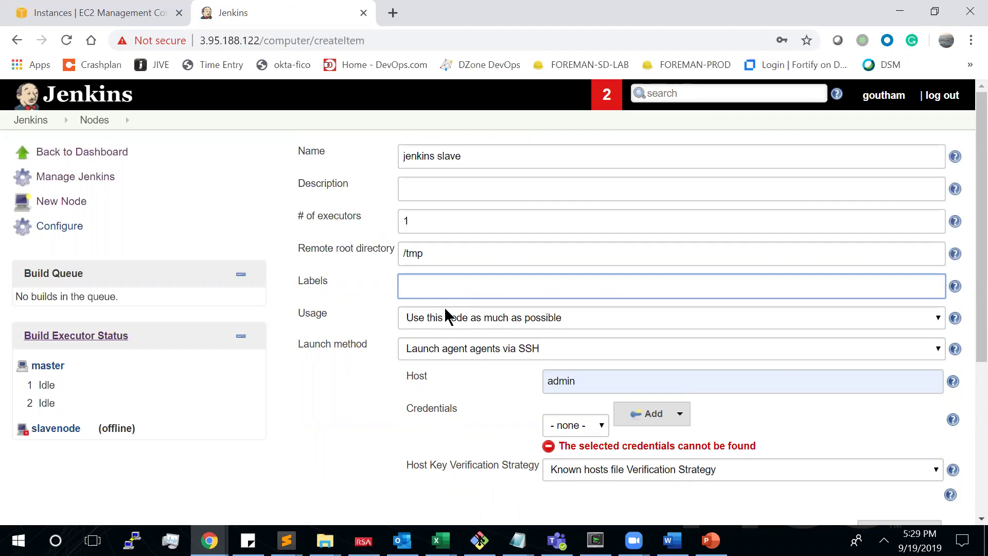
pyautogui.write('frog')
pyautogui.scroll(-2, 441, 341)
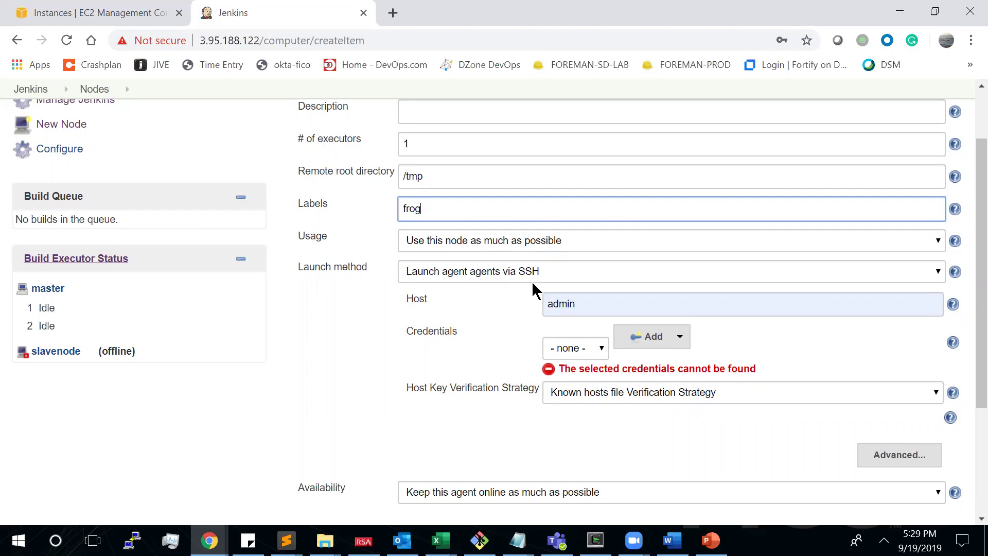
pyautogui.scroll(2, 533, 290)
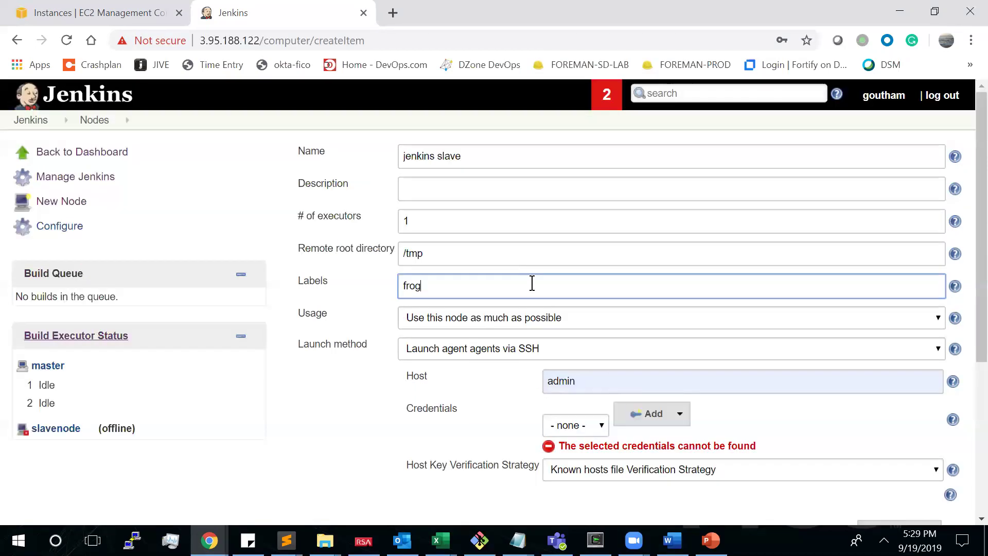
# - Replace the prefilled SSH host with the public IP 3.95.17.138 copied from jenkisn slave 1 in the EC2 console
pyautogui.scroll(-3, 532, 283)
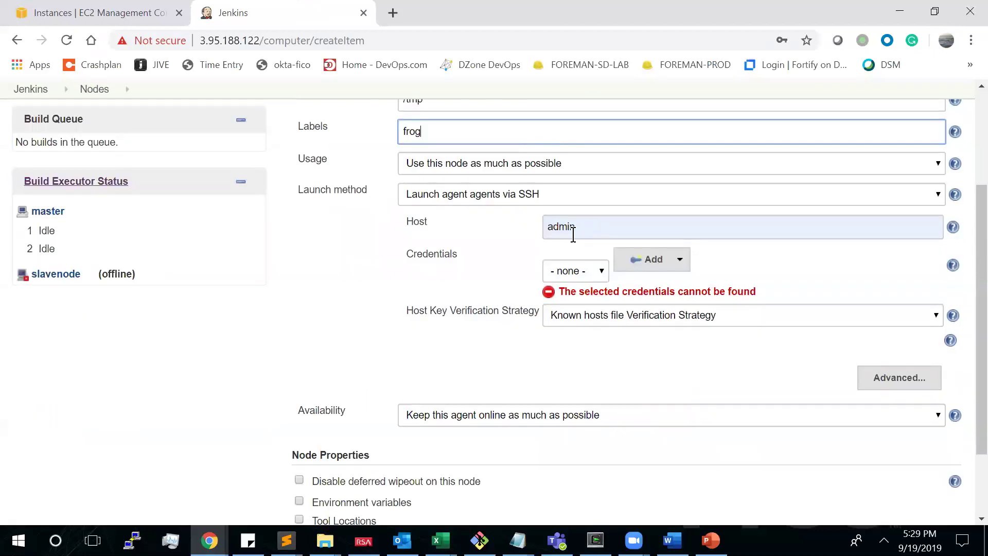
pyautogui.click(634, 234)
pyautogui.press('BackSpace')
pyautogui.press('BackSpace')
pyautogui.press('BackSpace')
pyautogui.press('BackSpace')
pyautogui.press('BackSpace')
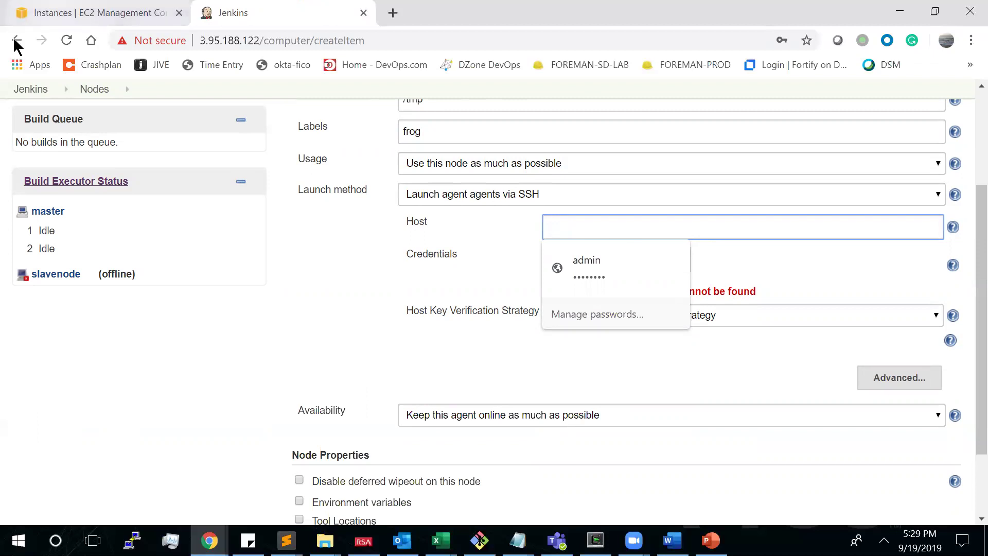
pyautogui.click(21, 15)
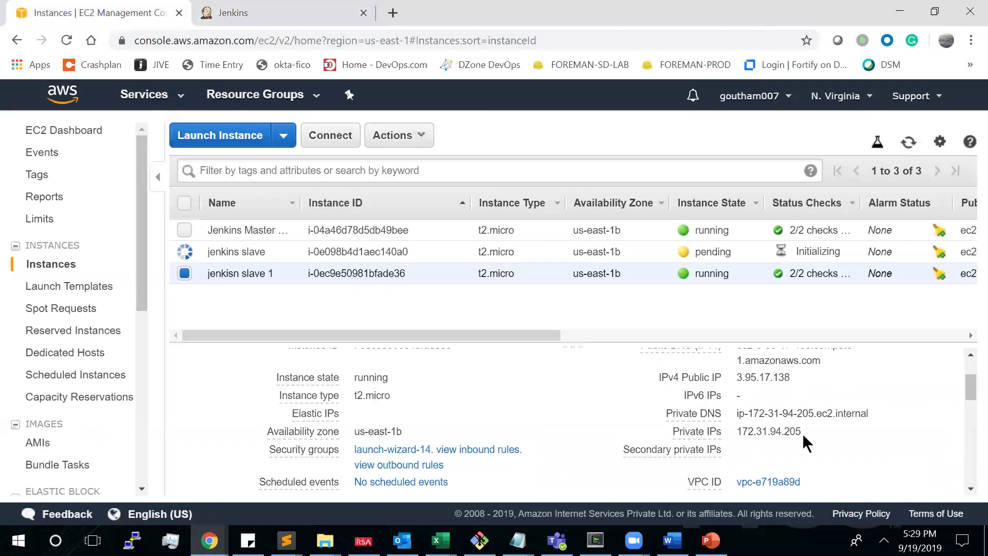
pyautogui.click(803, 379)
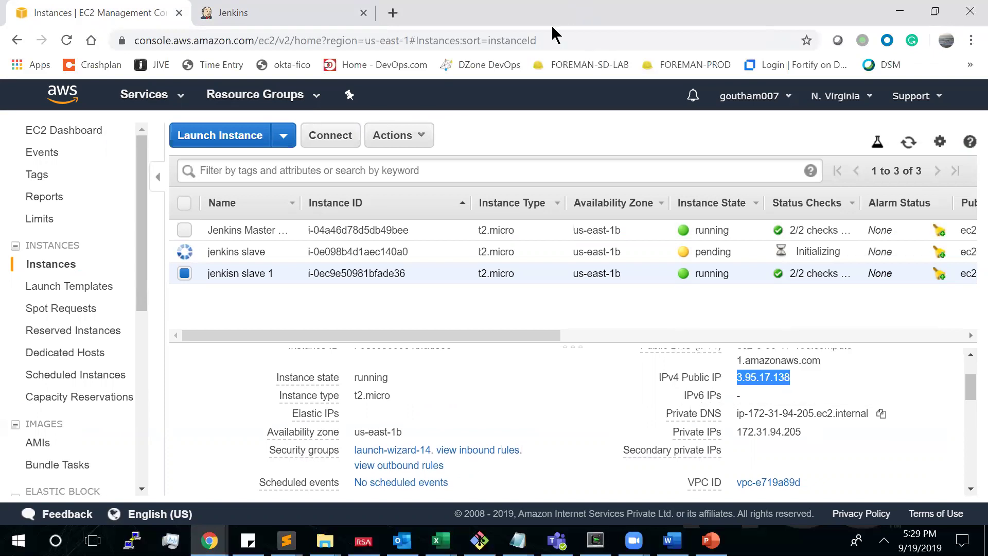
pyautogui.click(231, 13)
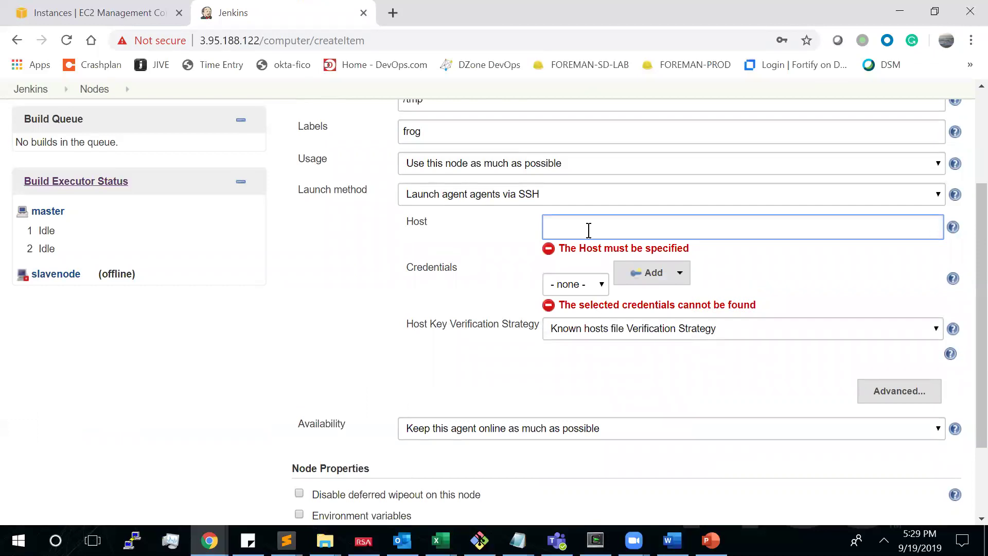
pyautogui.hotkey('ctrl', 'v')
# - Start adding a Jenkins credential for the node with the kind SSH Username with private key
pyautogui.click(647, 275)
pyautogui.click(661, 298)
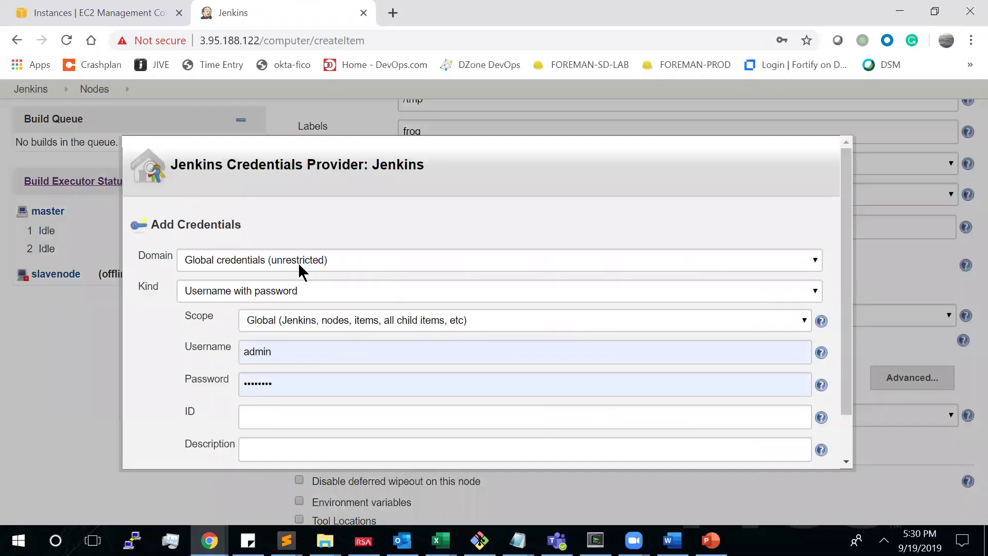
pyautogui.click(299, 263)
pyautogui.click(292, 293)
pyautogui.click(293, 295)
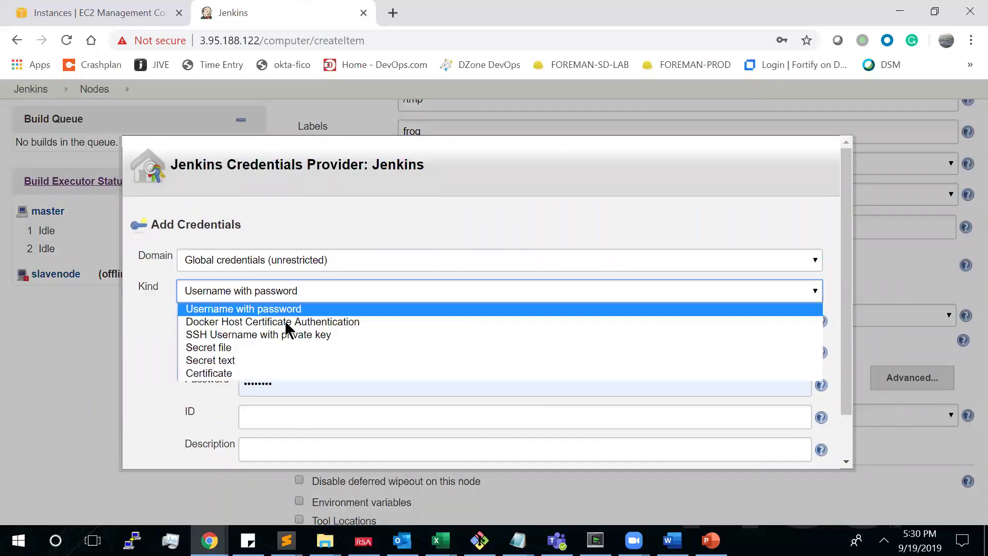
pyautogui.click(289, 335)
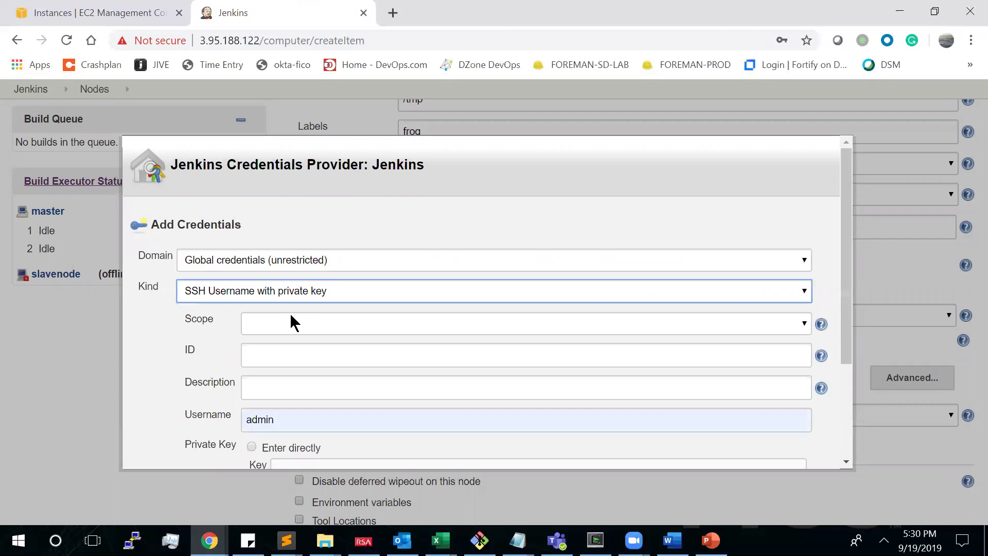
pyautogui.scroll(-1, 286, 314)
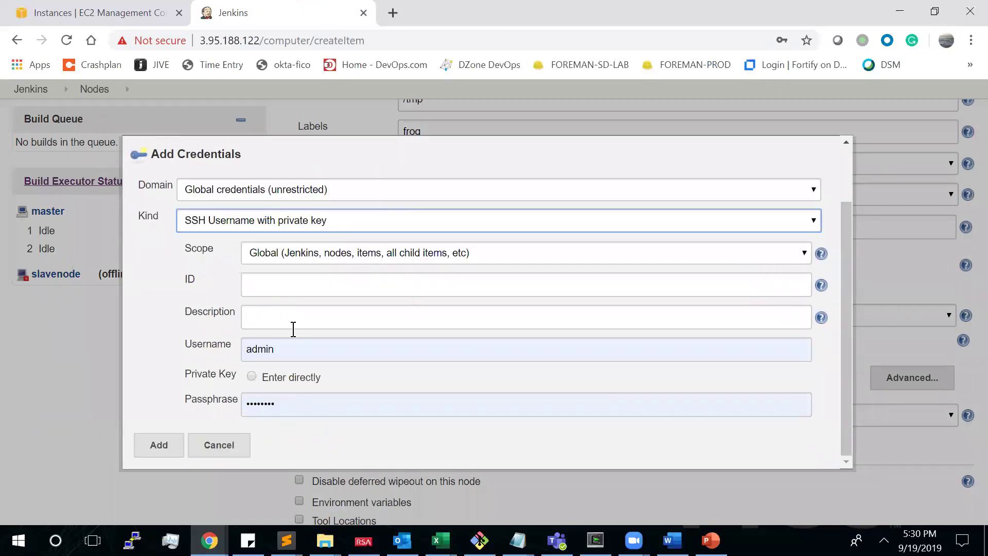
# - Replace the prefilled username of the SSH credential with root
pyautogui.click(291, 357)
pyautogui.press('BackSpace')
pyautogui.press('BackSpace')
pyautogui.press('BackSpace')
pyautogui.press('BackSpace')
pyautogui.press('BackSpace')
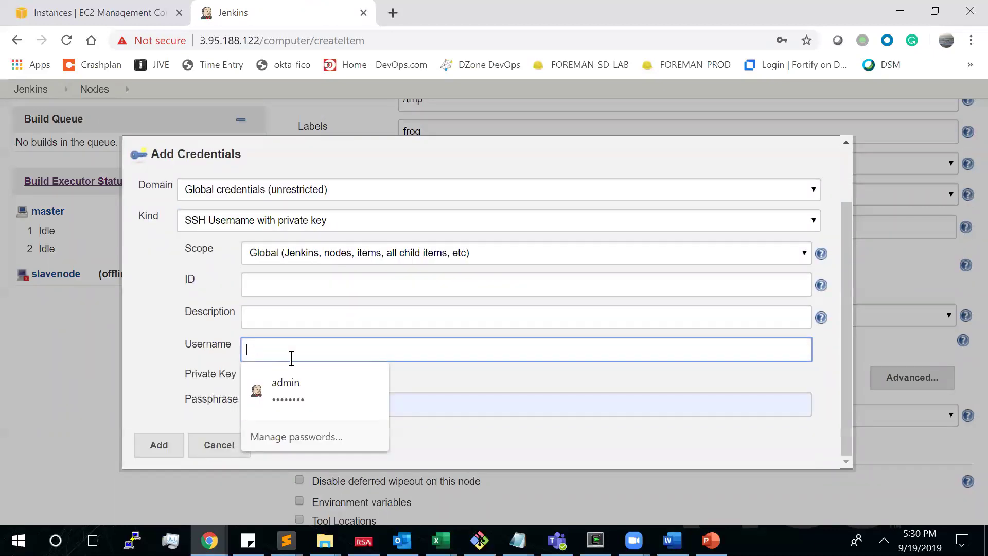
pyautogui.write('root')
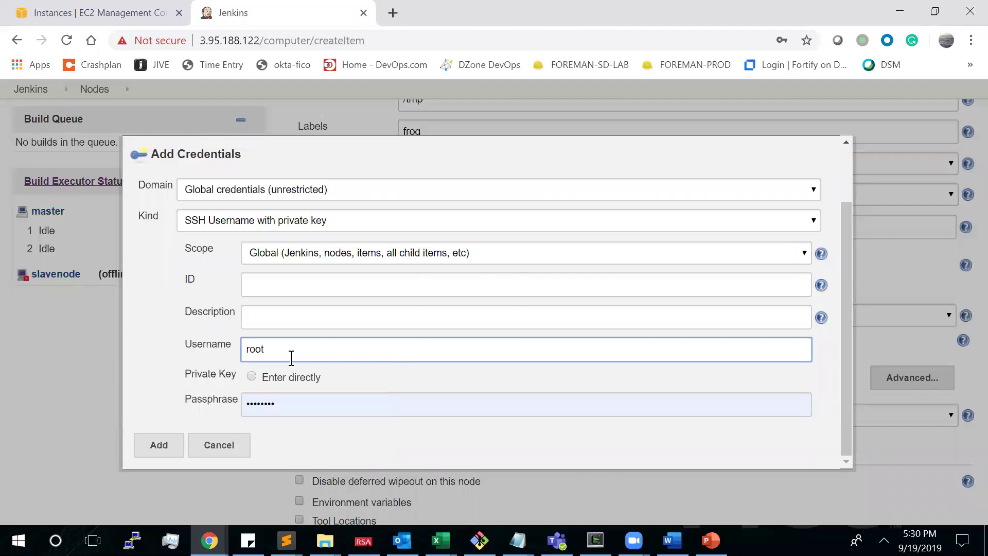
# - Set the SSH credential's private key to Enter directly and open its key for entering a new secret
pyautogui.click(251, 377)
pyautogui.scroll(-1, 621, 366)
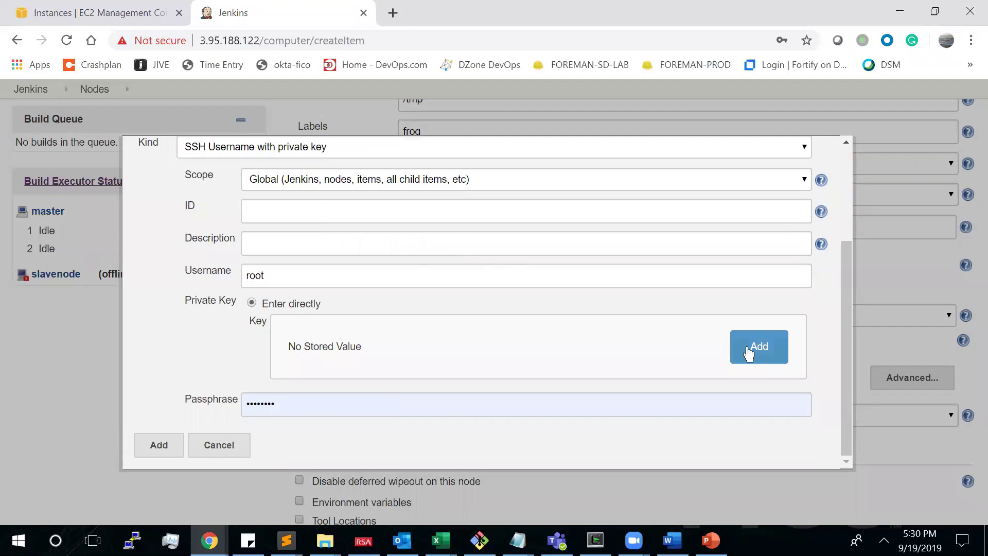
pyautogui.click(748, 352)
pyautogui.scroll(-1, 519, 339)
pyautogui.click(346, 346)
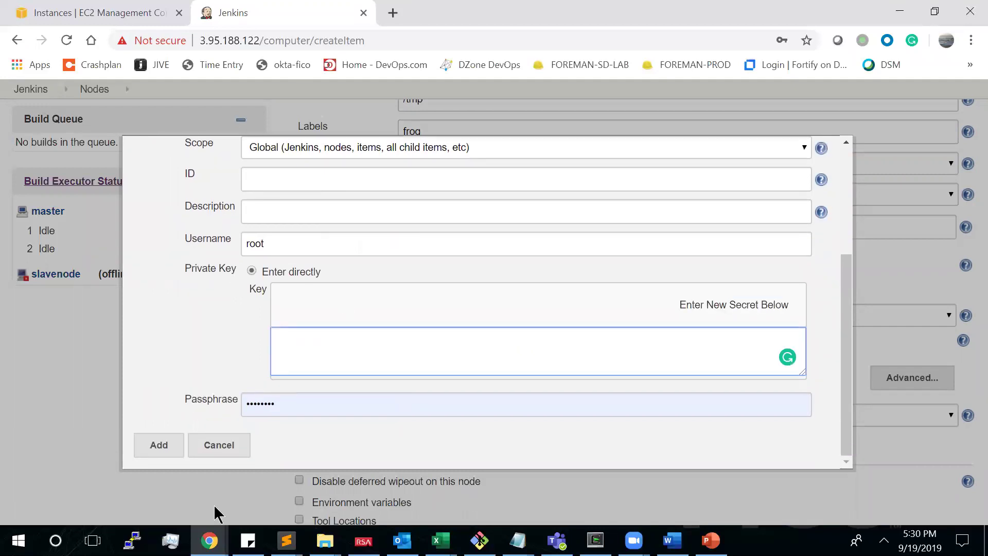
# - Switch to the Git Bash terminal and print the Jenkins master's private key with cat id_rsa from the .ssh directory
pyautogui.click(468, 487)
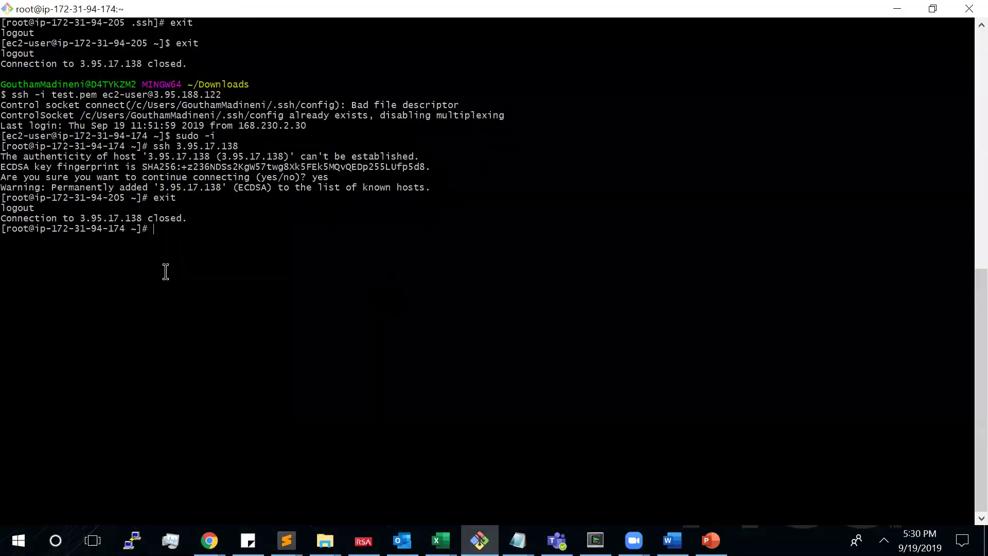
pyautogui.moveTo(58, 230); pyautogui.dragTo(125, 230)
pyautogui.click(232, 249)
pyautogui.write('cd .ss')
pyautogui.press('Tab')
pyautogui.press('Return')
pyautogui.write('ls')
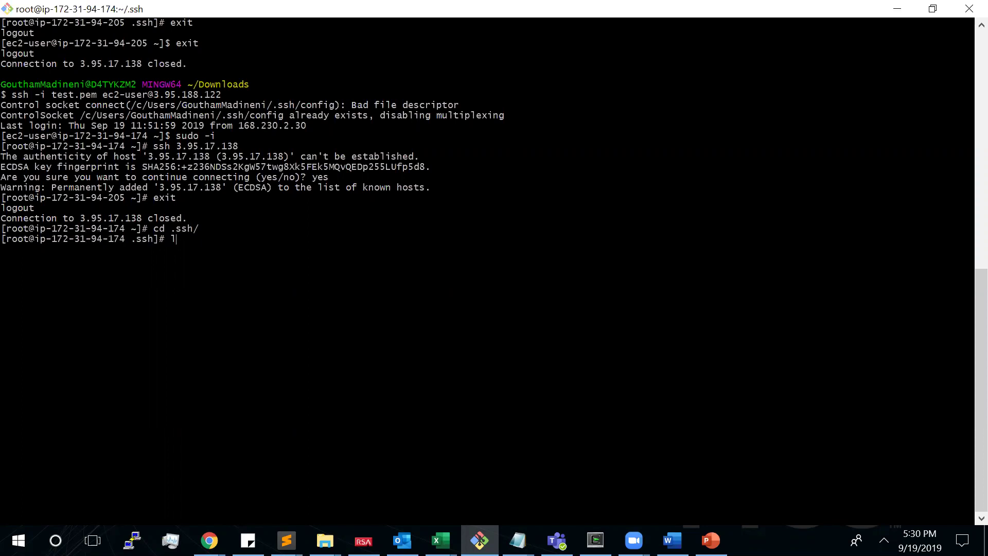
pyautogui.press('Return')
pyautogui.write('cat ')
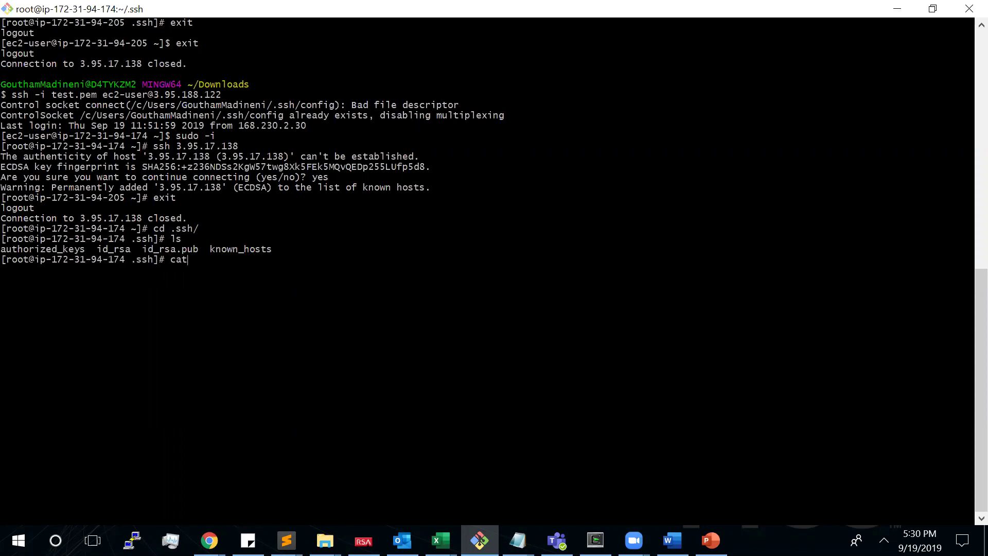
pyautogui.write('id')
pyautogui.press('BackSpace')
pyautogui.press('Tab')
pyautogui.press('Return')
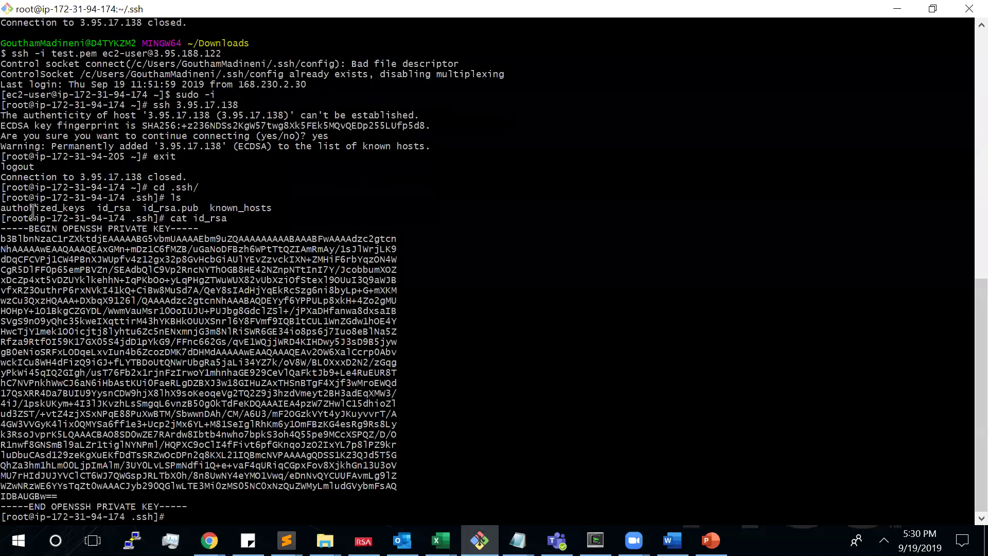
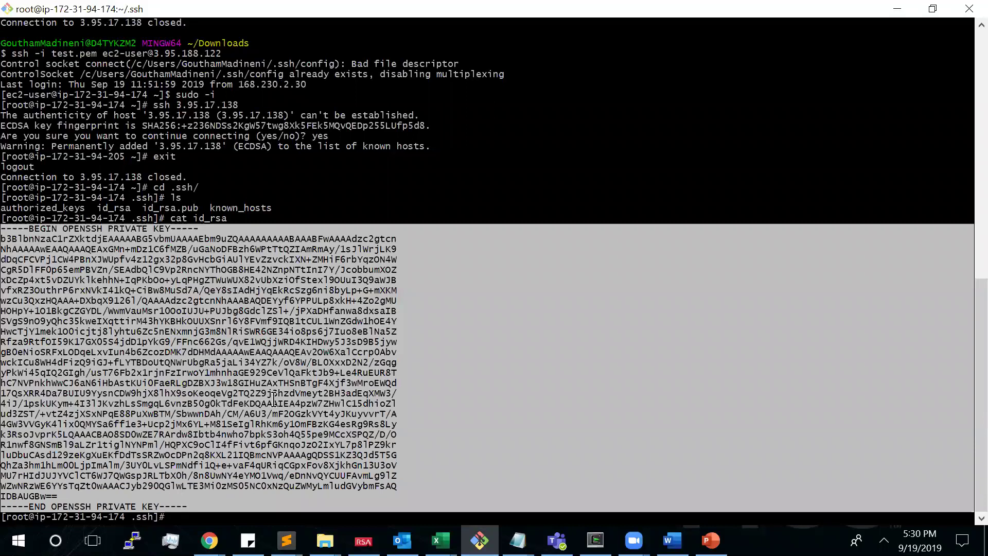
# - Copy the whole private key from the terminal output, switch back to Jenkins and paste it as the credential's key
pyautogui.moveTo(209, 541)
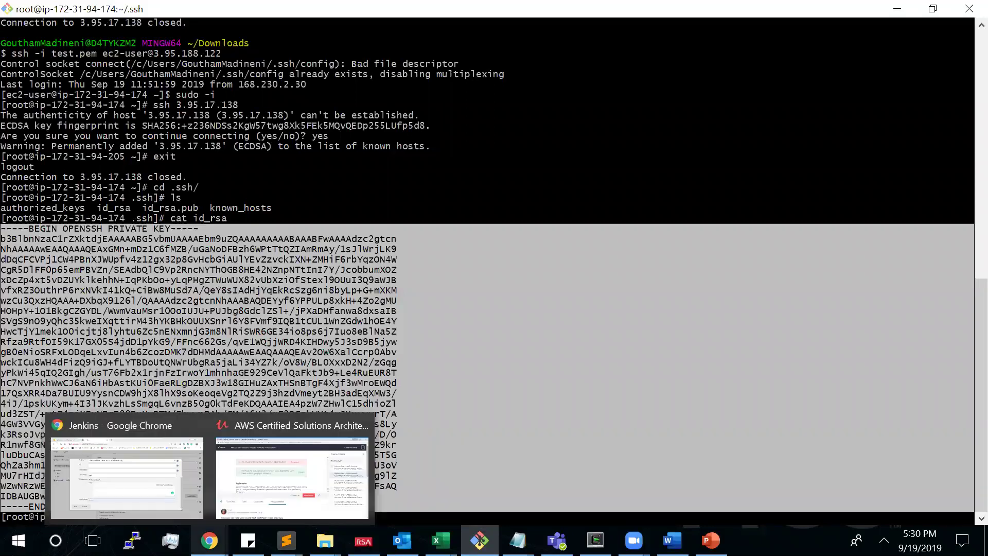
pyautogui.click(163, 490)
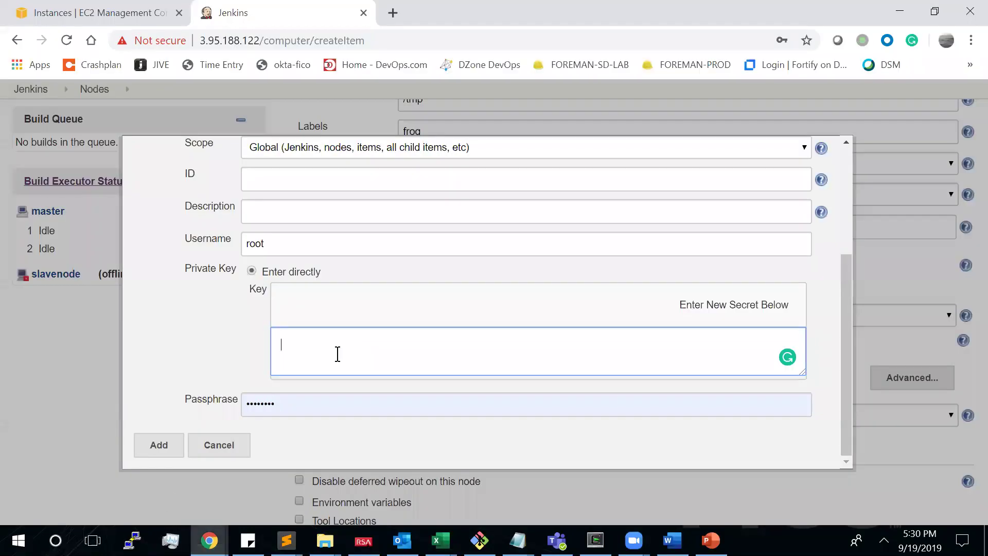
pyautogui.hotkey('ctrl', 'v')
# - Clear the prefilled passphrase and add the SSH credential
pyautogui.click(251, 403)
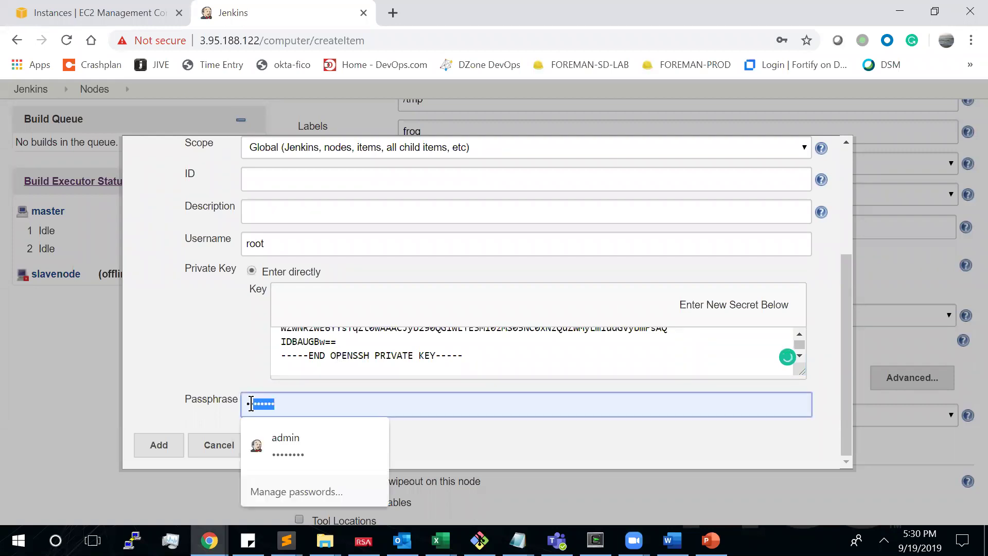
pyautogui.press('BackSpace')
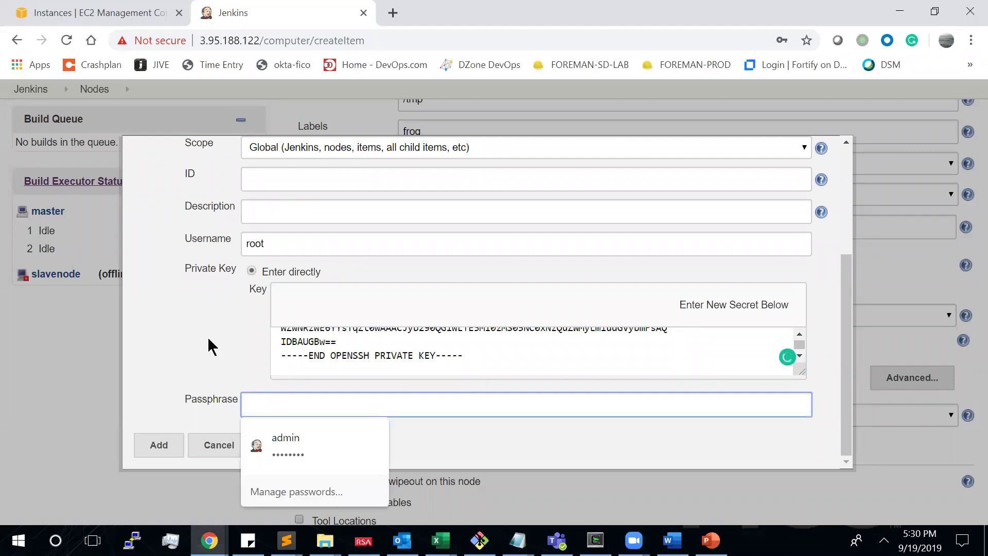
pyautogui.click(209, 339)
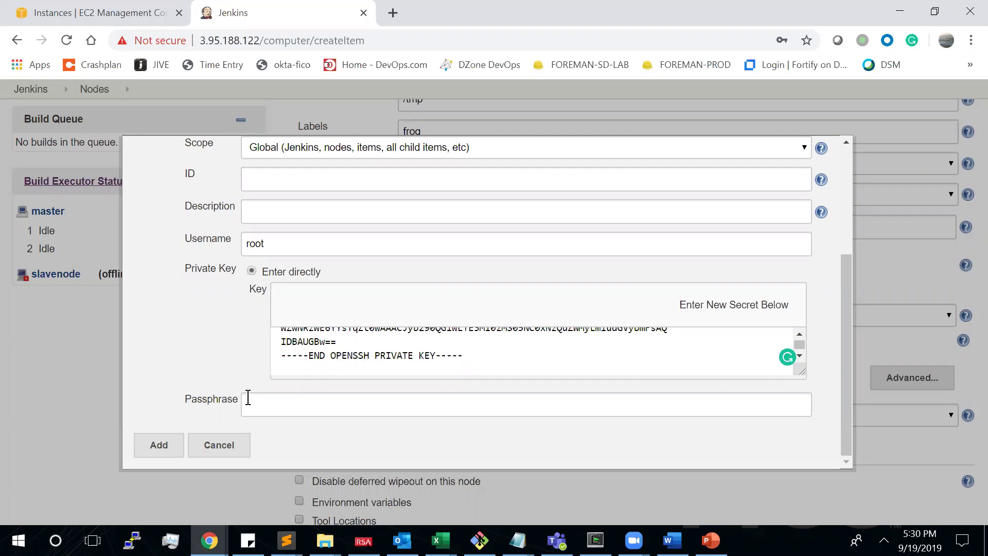
pyautogui.click(161, 448)
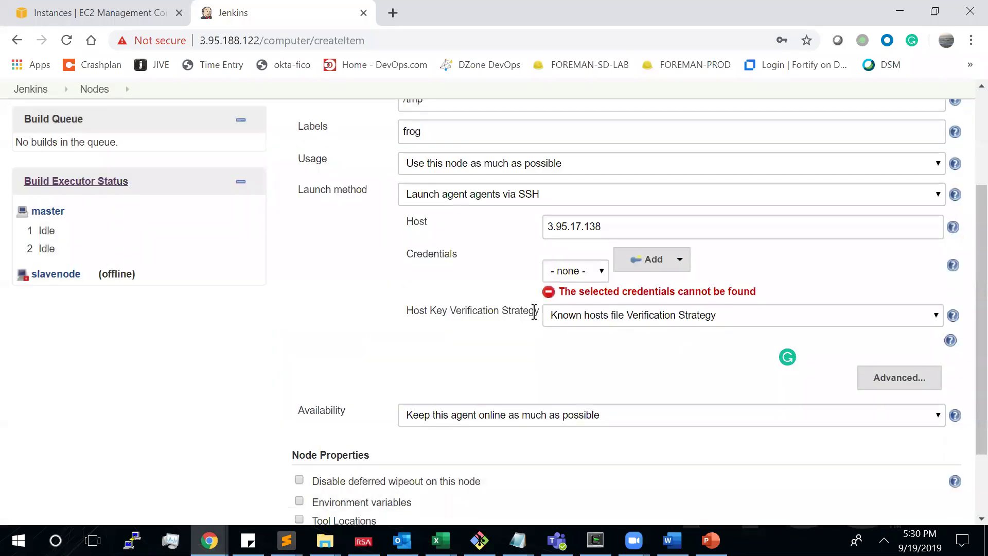
# - Assign the root credential to the node and save it with availability Keep this agent online as much as possible
pyautogui.click(591, 274)
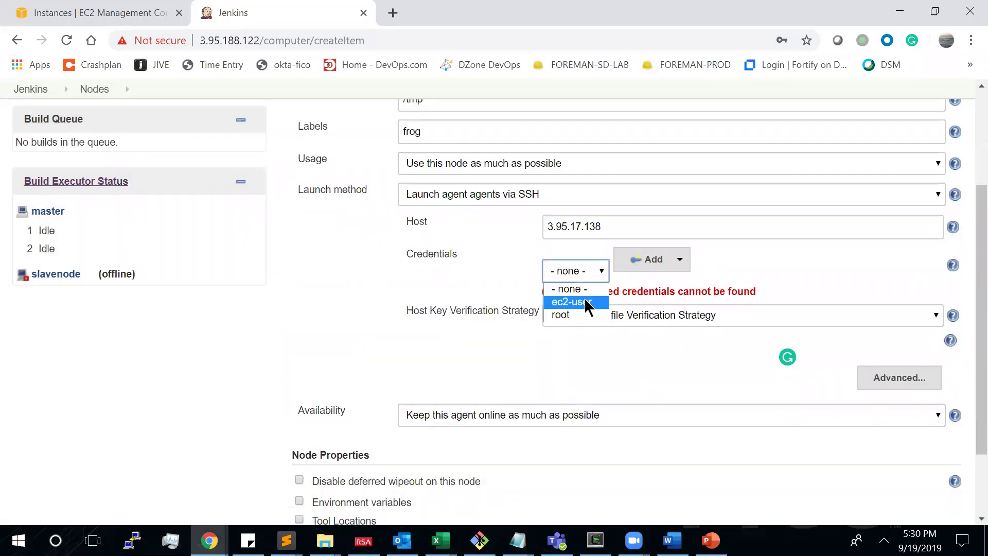
pyautogui.click(583, 316)
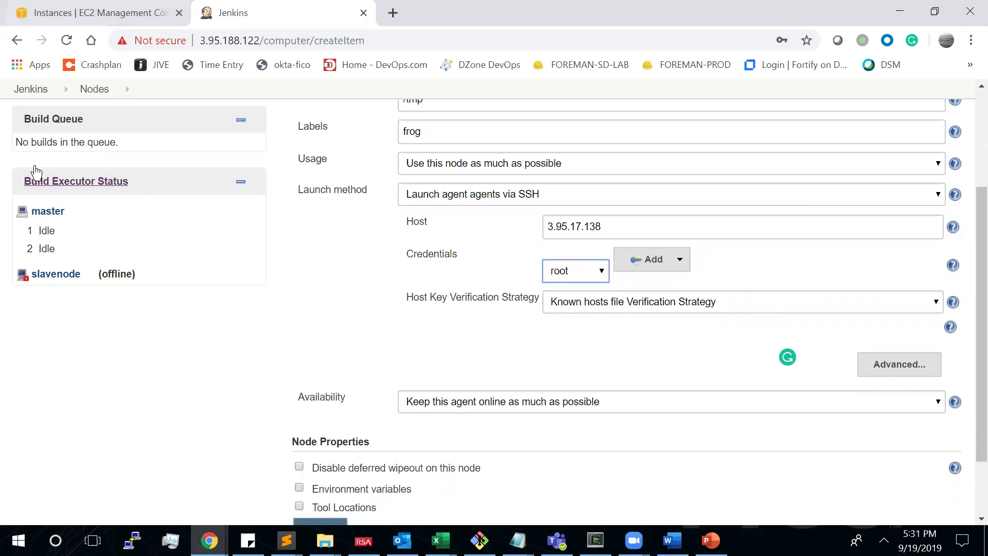
pyautogui.scroll(-3, 469, 391)
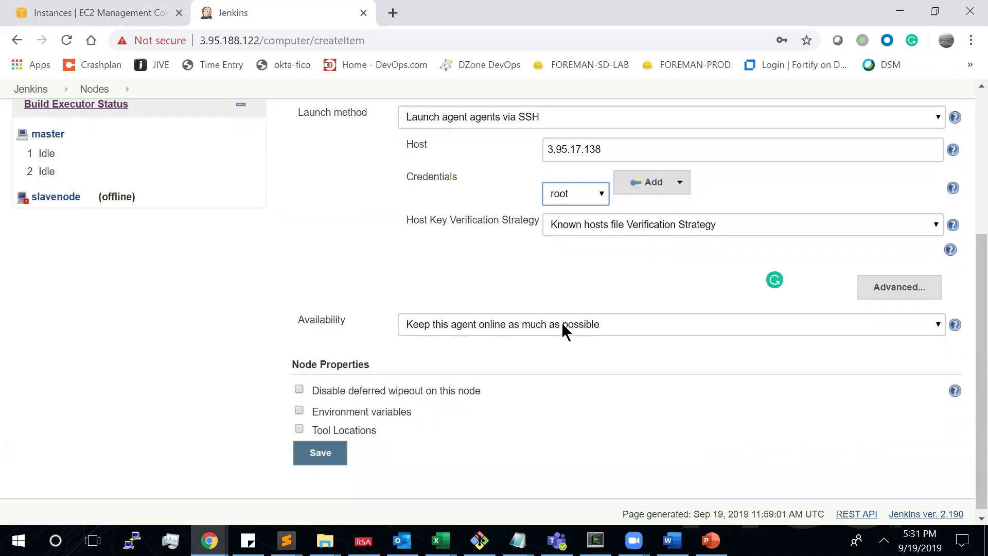
pyautogui.click(561, 322)
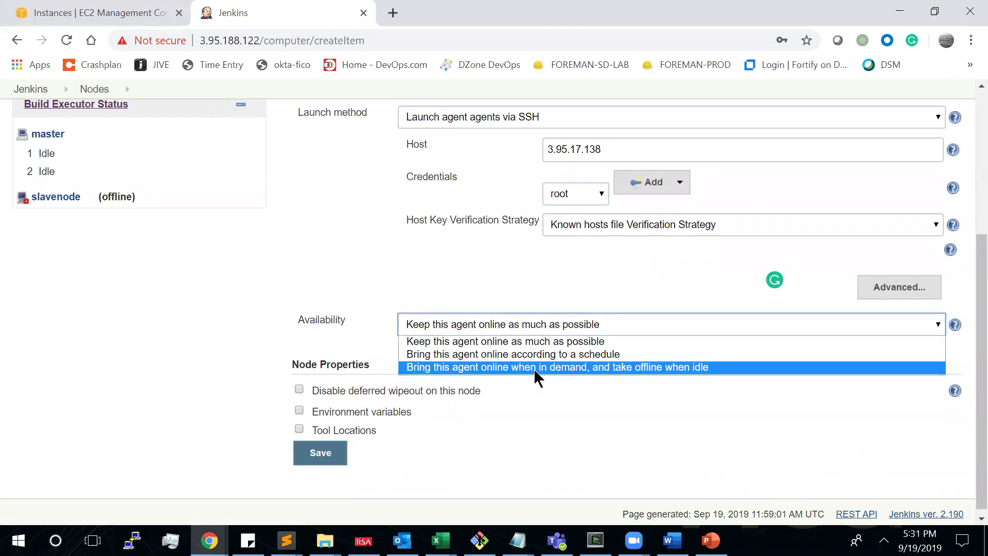
pyautogui.click(501, 348)
pyautogui.click(338, 457)
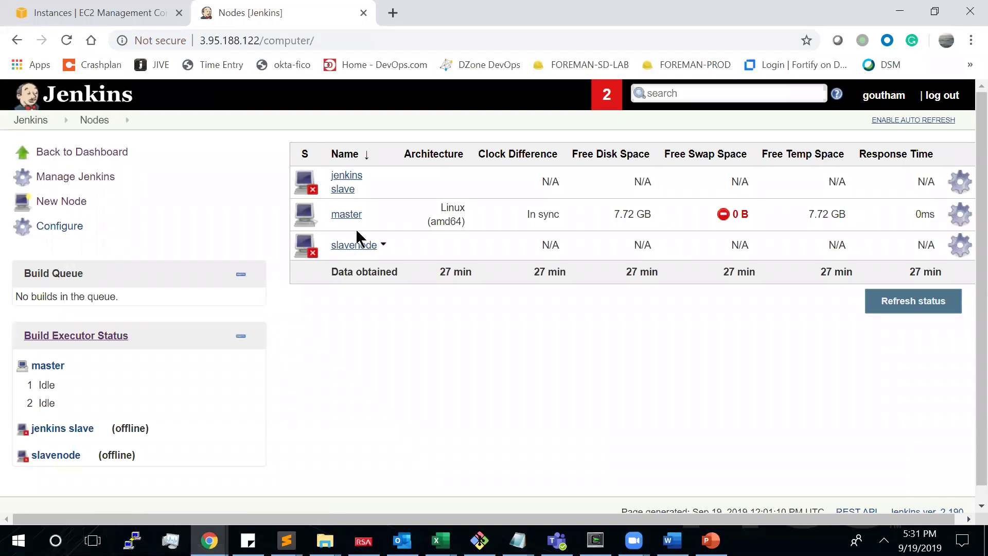
# - Delete the old slavenode agent from the Jenkins nodes and confirm the deletion
pyautogui.click(960, 249)
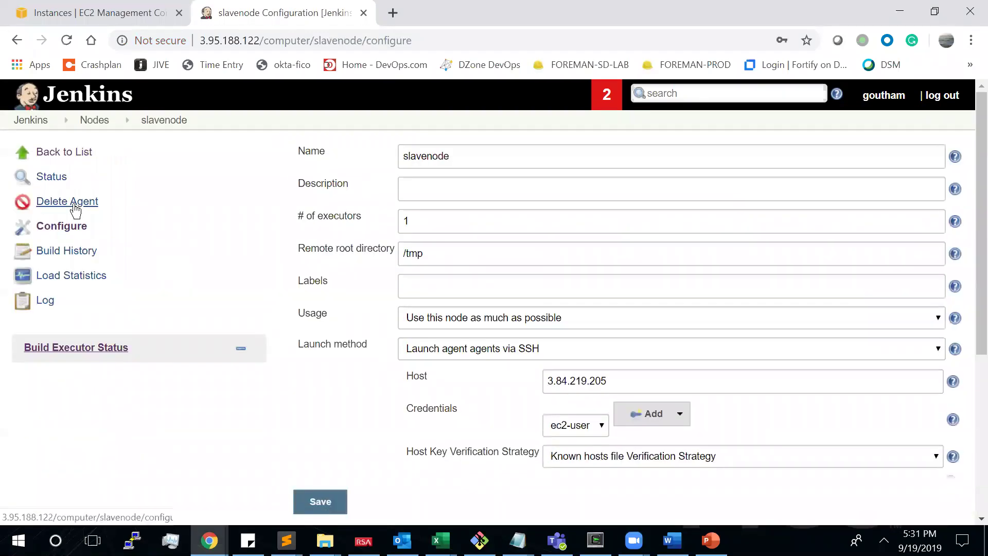
pyautogui.click(73, 205)
pyautogui.click(555, 132)
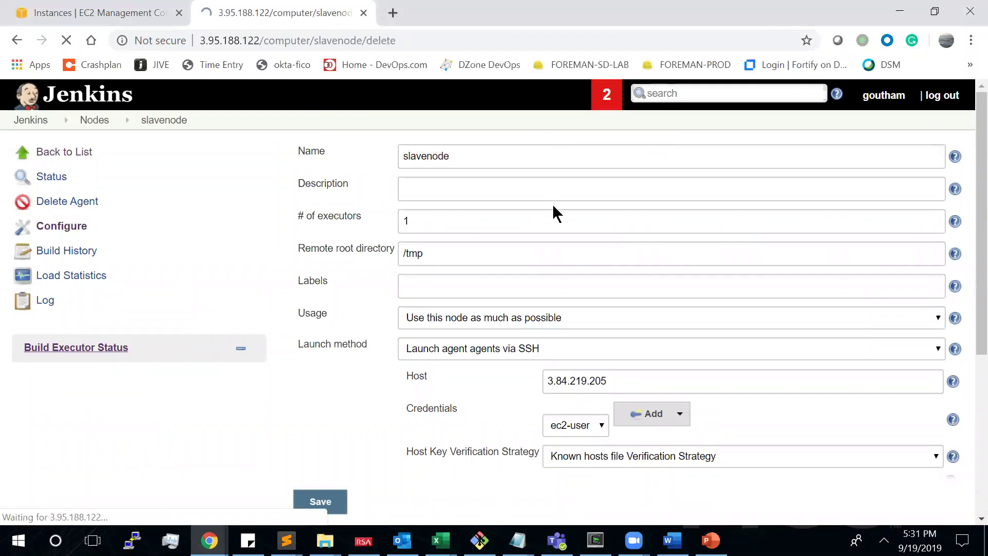
pyautogui.click(459, 171)
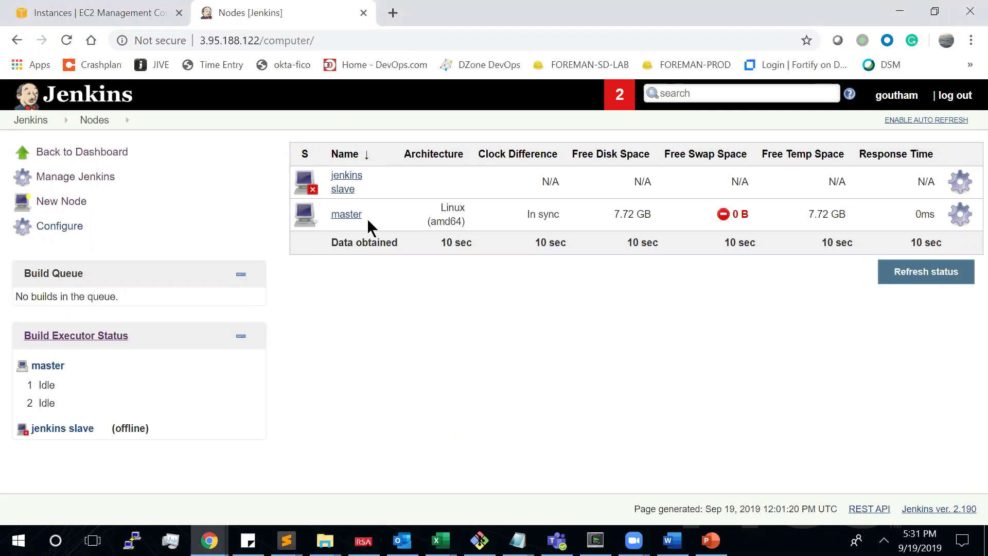
# - Connect from the master's terminal over SSH to jenkisn slave 1 using its private IP 172.31.94.205 from the EC2 console, accepting the host key
pyautogui.click(98, 15)
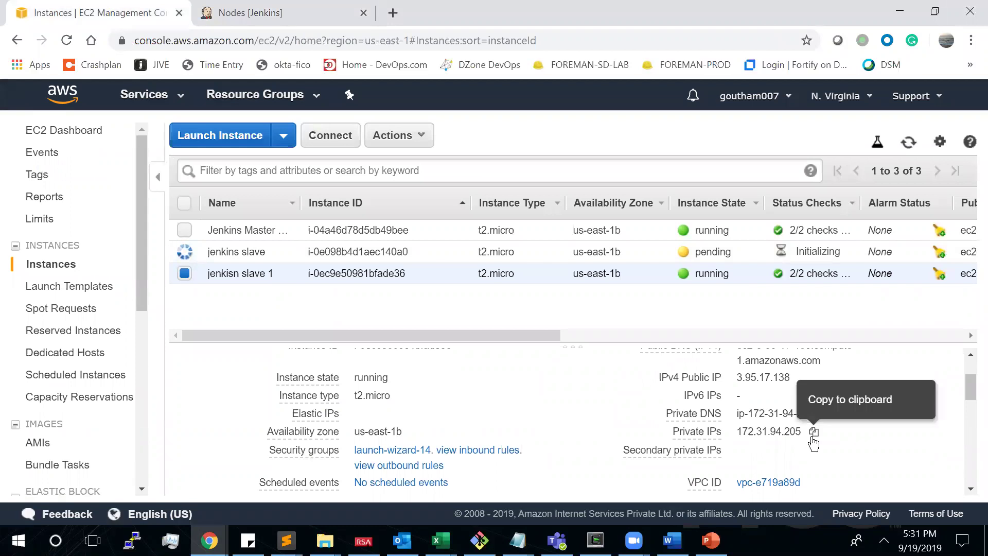
pyautogui.click(813, 432)
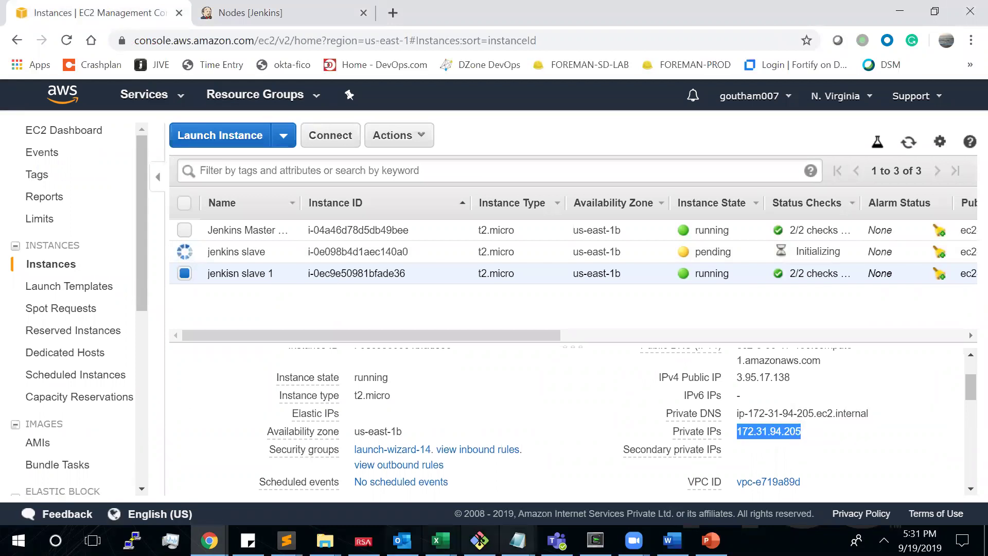
pyautogui.click(479, 541)
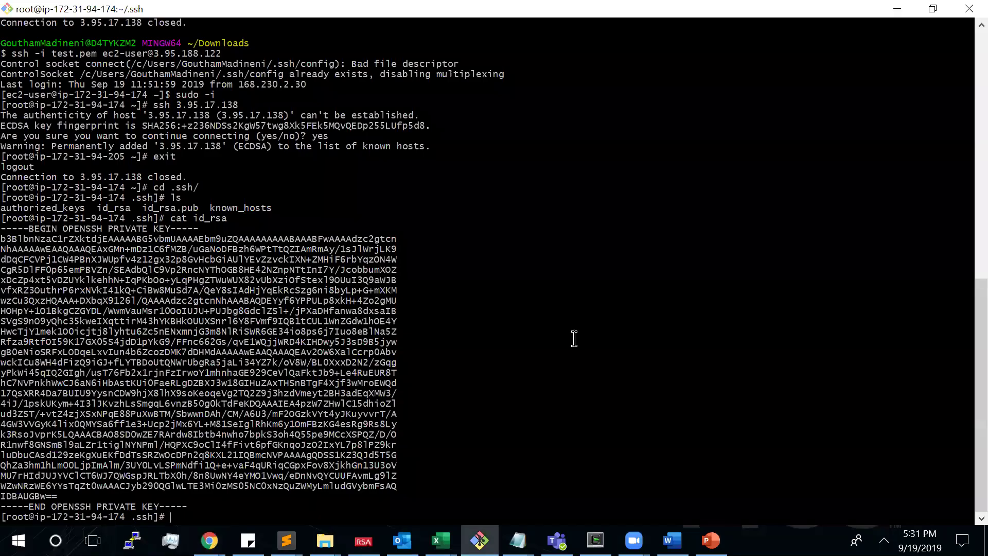
pyautogui.write('cd')
pyautogui.press('Return')
pyautogui.write('ssh 172.31.94.205')
pyautogui.press('Return')
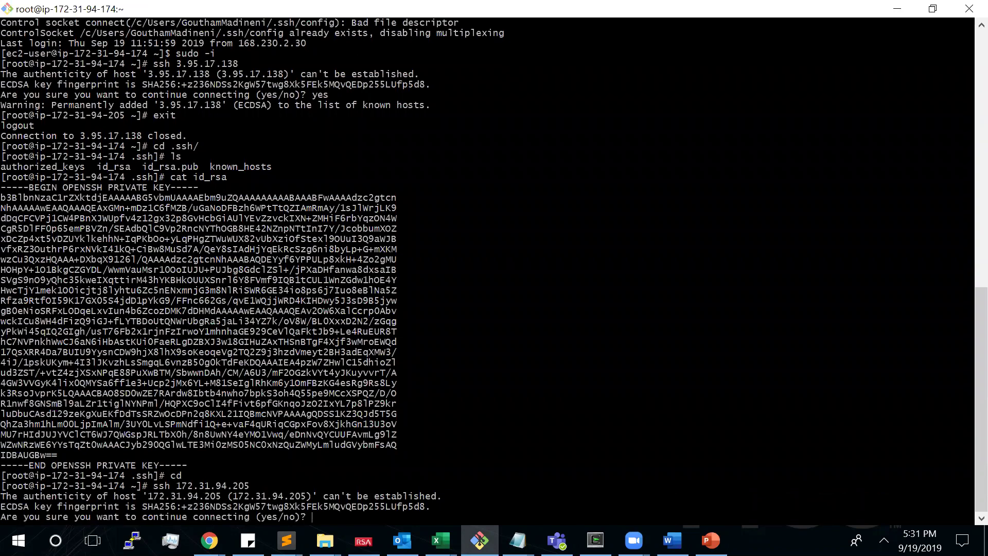
pyautogui.write('yes')
pyautogui.press('Return')
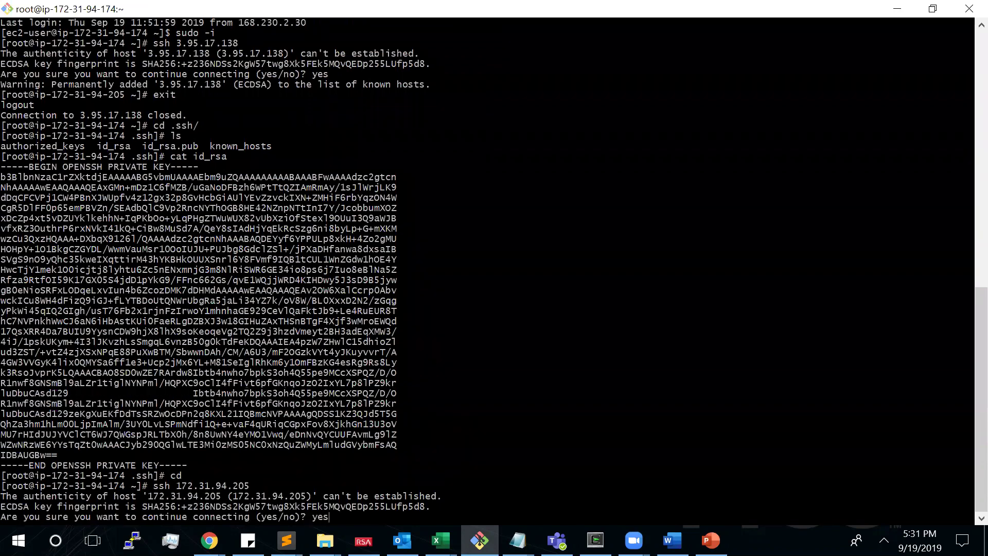
# - Clear the slave's terminal, install Java with yum install java and check it with java -version
pyautogui.write('clear')
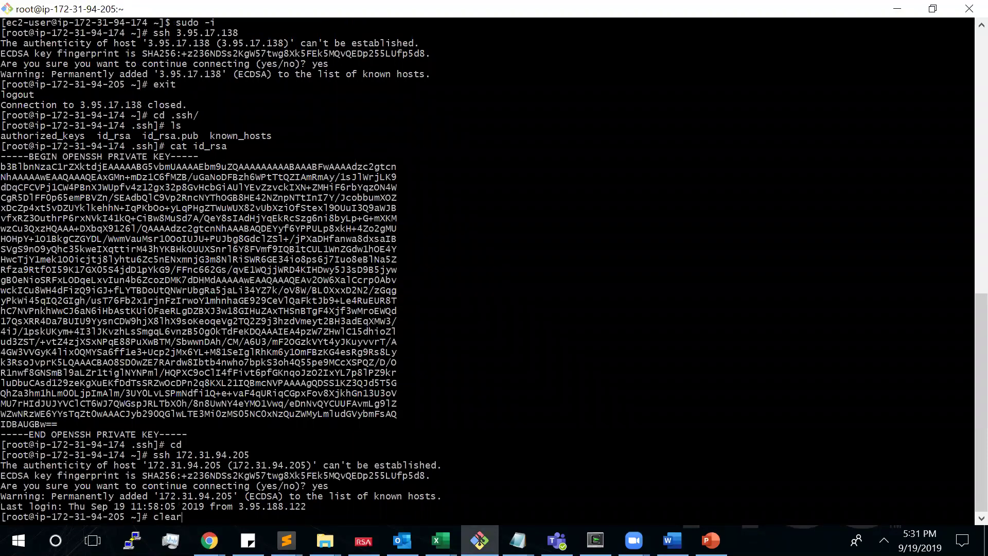
pyautogui.press('Return')
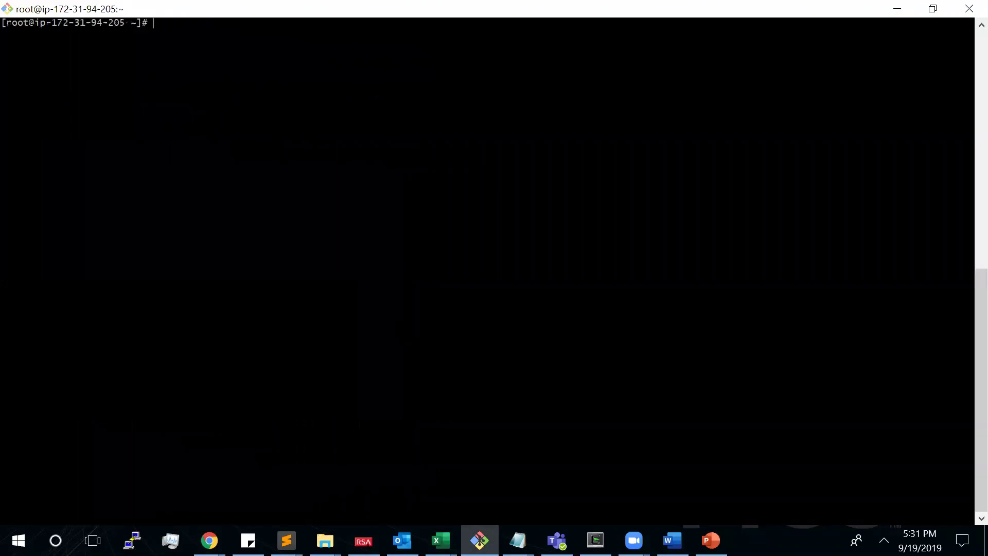
pyautogui.write('yum install java')
pyautogui.press('Return')
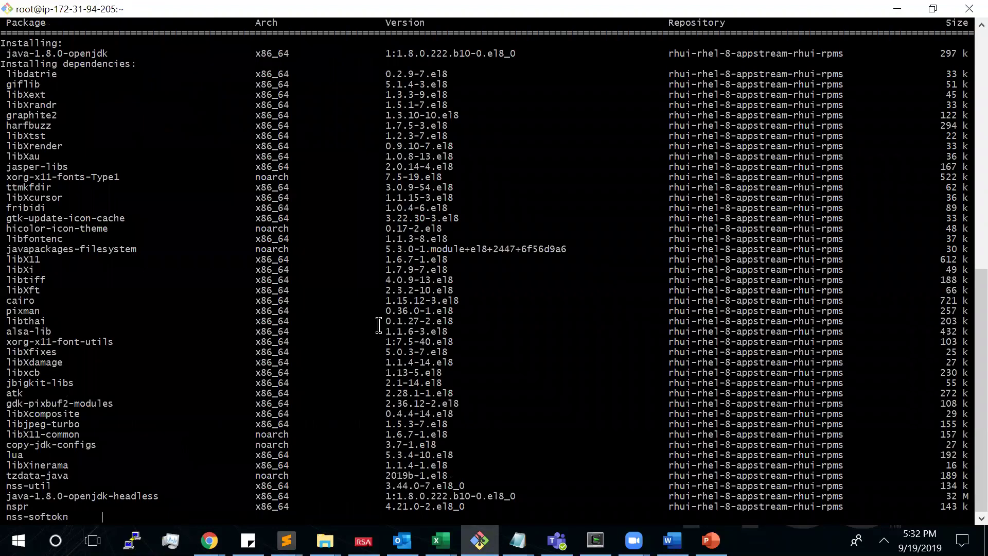
pyautogui.write('y')
pyautogui.press('Return')
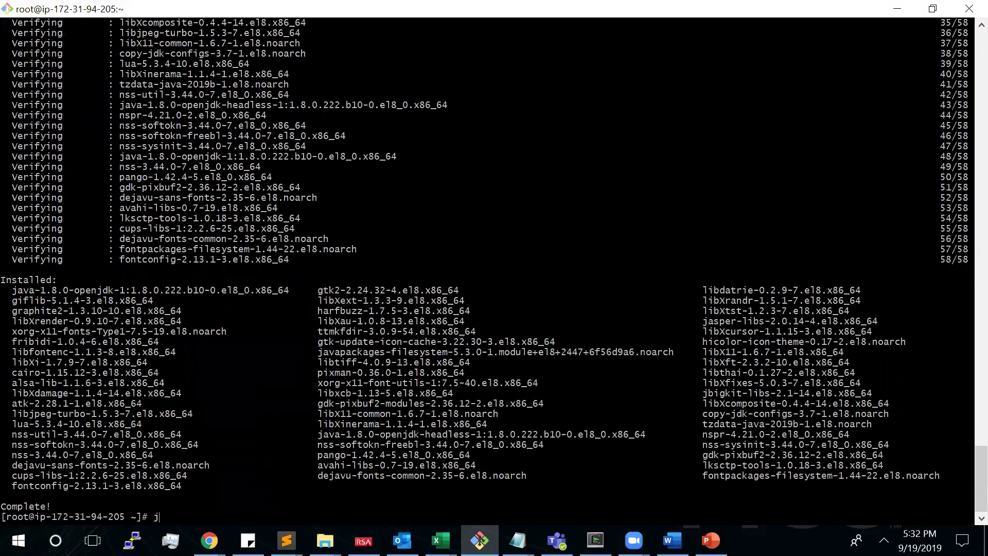
pyautogui.write('ava -version')
pyautogui.press('Return')
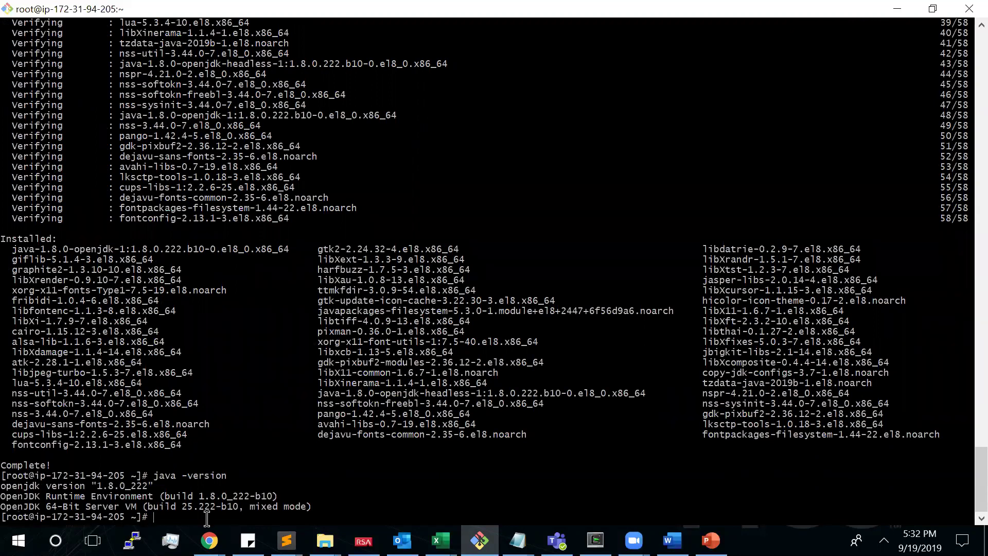
# - Switch back to Jenkins in Chrome and launch the agent on the jenkins slave node
pyautogui.moveTo(209, 541)
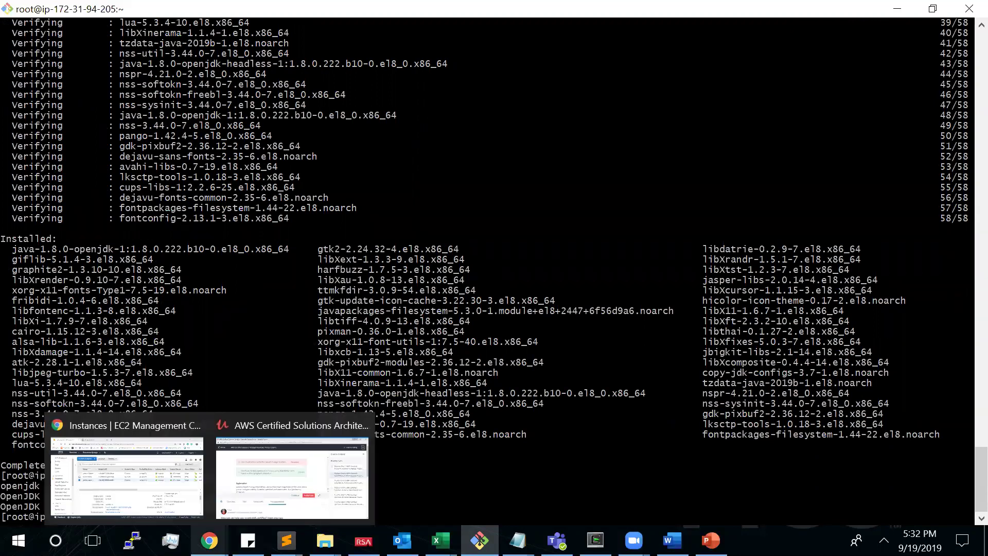
pyautogui.click(162, 473)
pyautogui.click(286, 12)
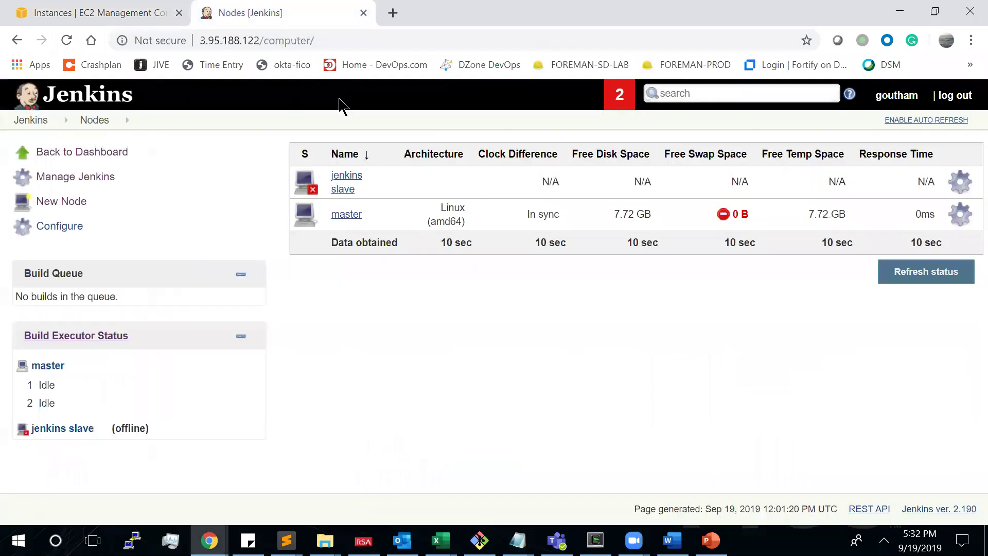
pyautogui.click(348, 188)
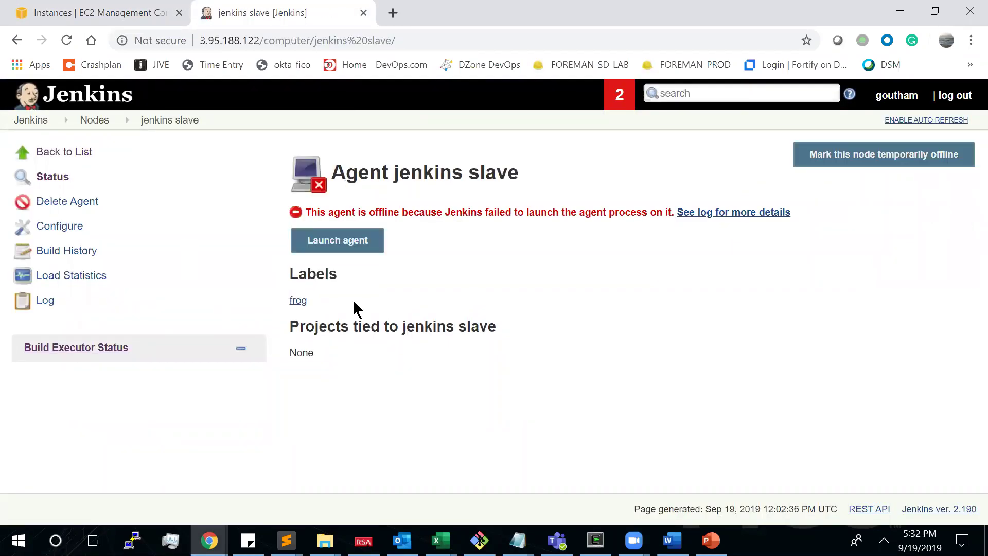
pyautogui.click(353, 245)
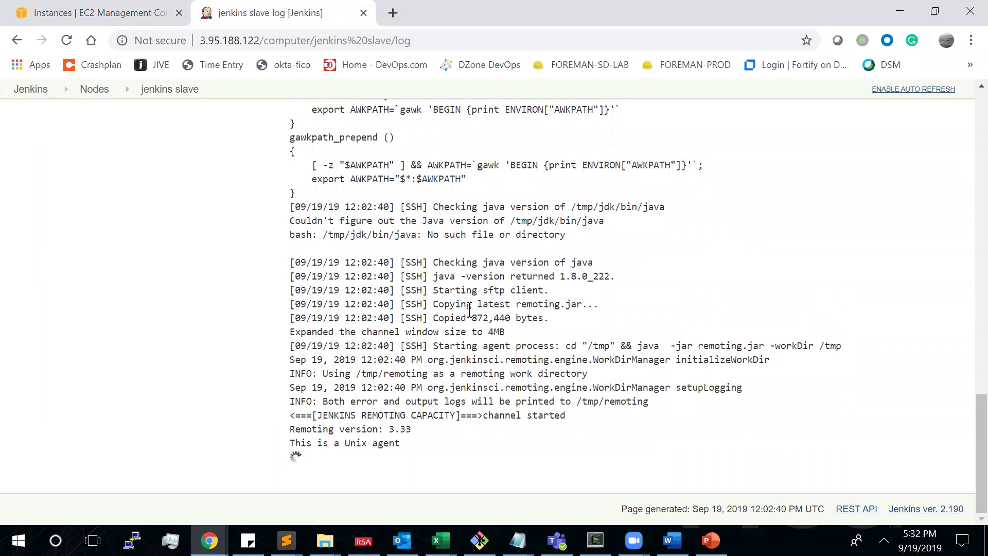
# - Go from the agent log to the Jenkins node list to check the jenkins slave agent's status
pyautogui.scroll(8, 424, 283)
pyautogui.click(92, 95)
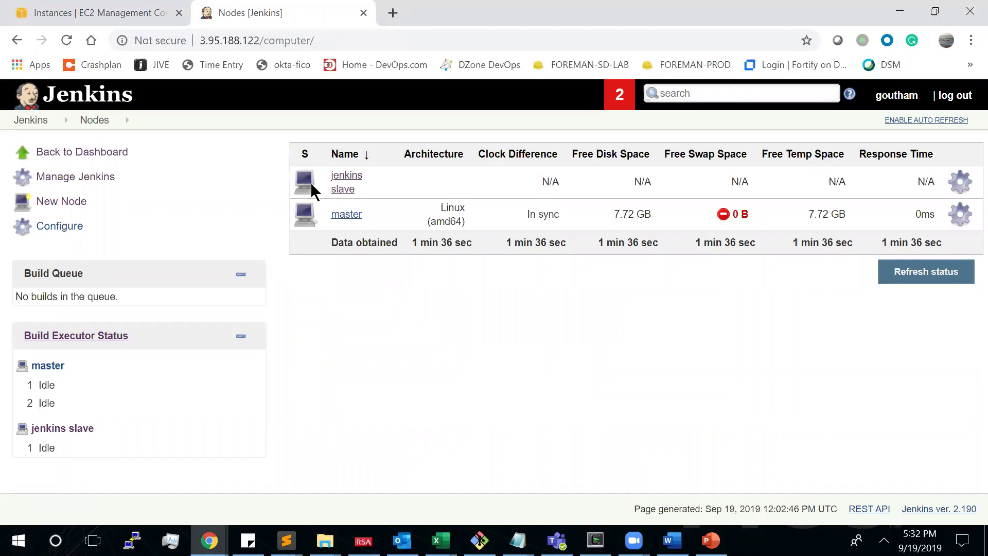
# - Create a new Jenkins freestyle project named testjob
pyautogui.click(29, 120)
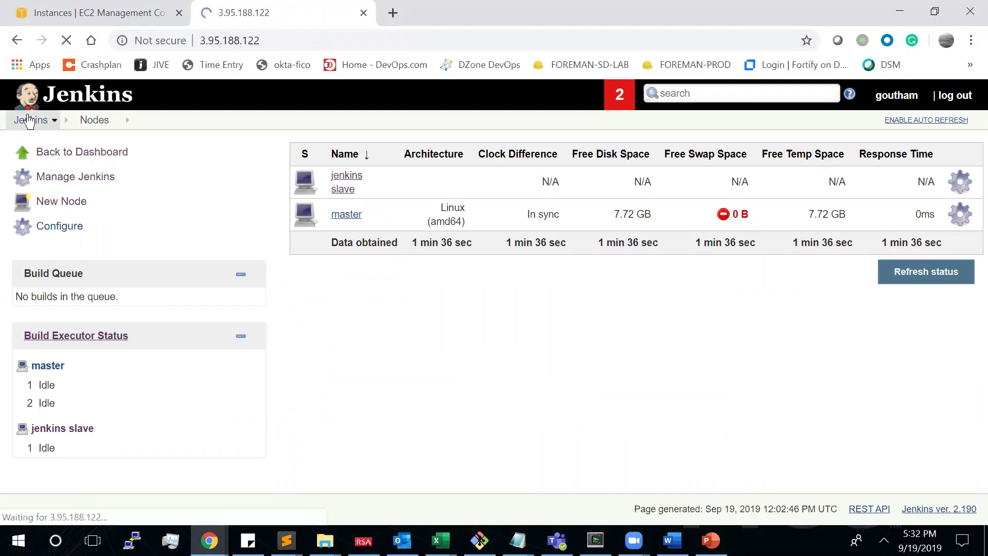
pyautogui.click(61, 155)
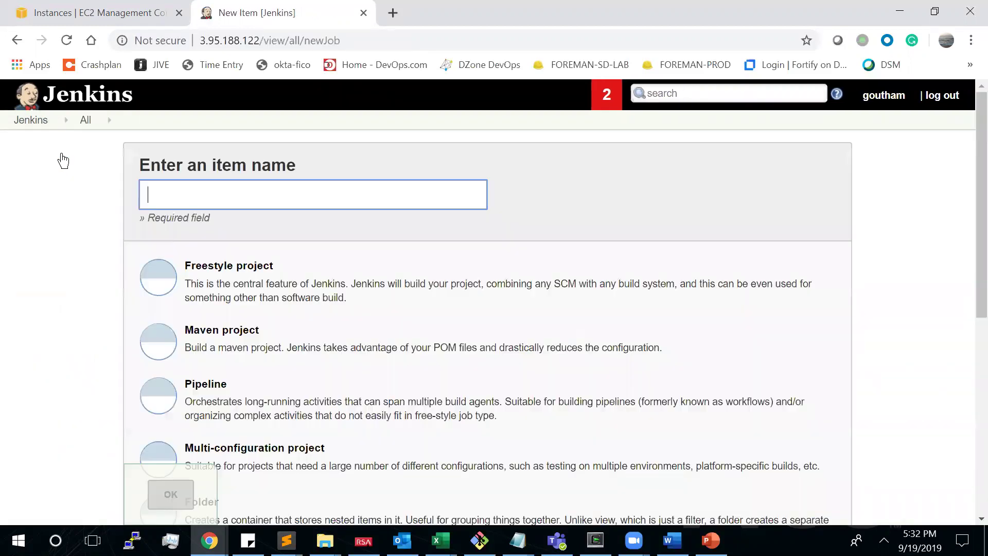
pyautogui.write('te')
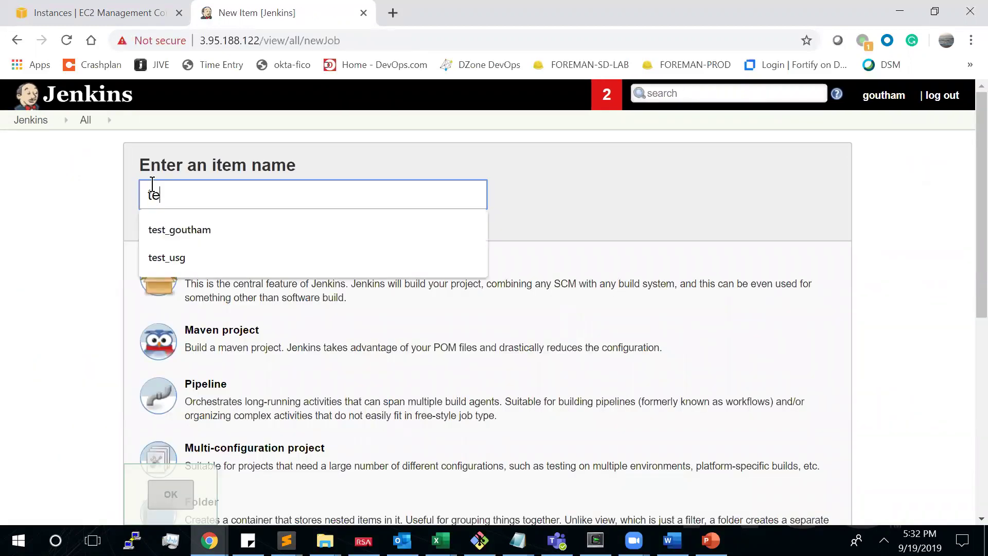
pyautogui.write('stjob')
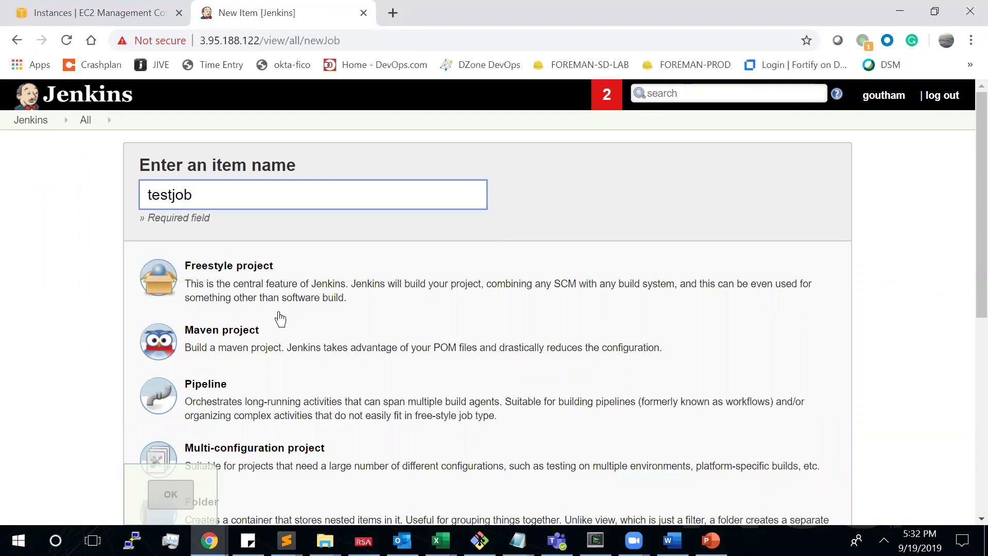
pyautogui.click(283, 276)
pyautogui.scroll(-3, 372, 355)
pyautogui.click(166, 492)
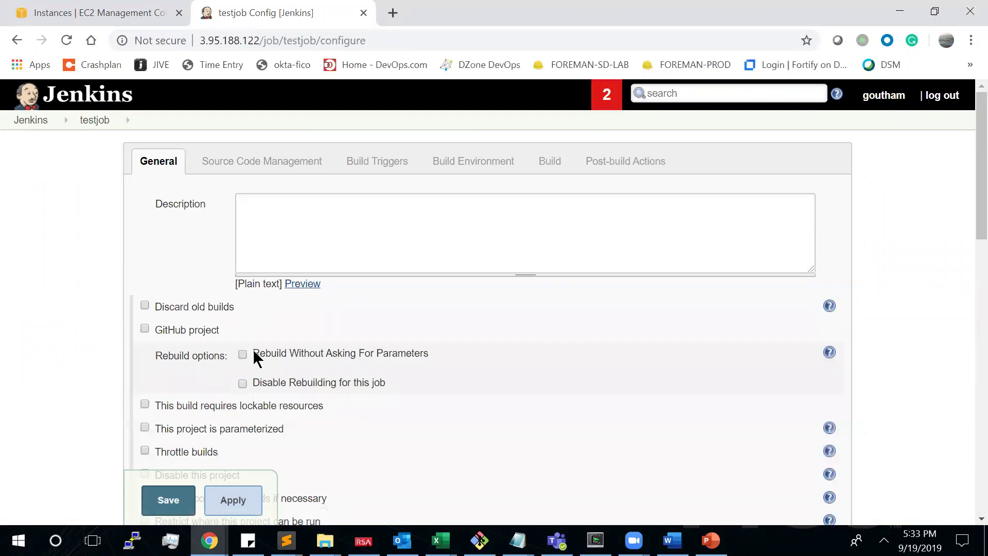
# - Review testjob's source code management, build trigger, build environment and build options, and look at the instance list in the EC2 console
pyautogui.scroll(-5, 254, 354)
pyautogui.scroll(-6, 259, 365)
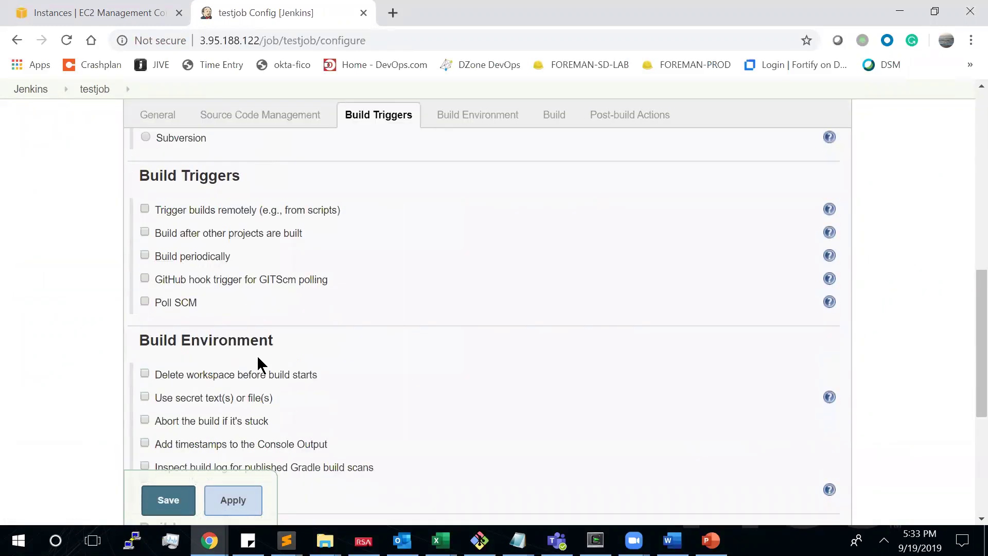
pyautogui.scroll(6, 258, 357)
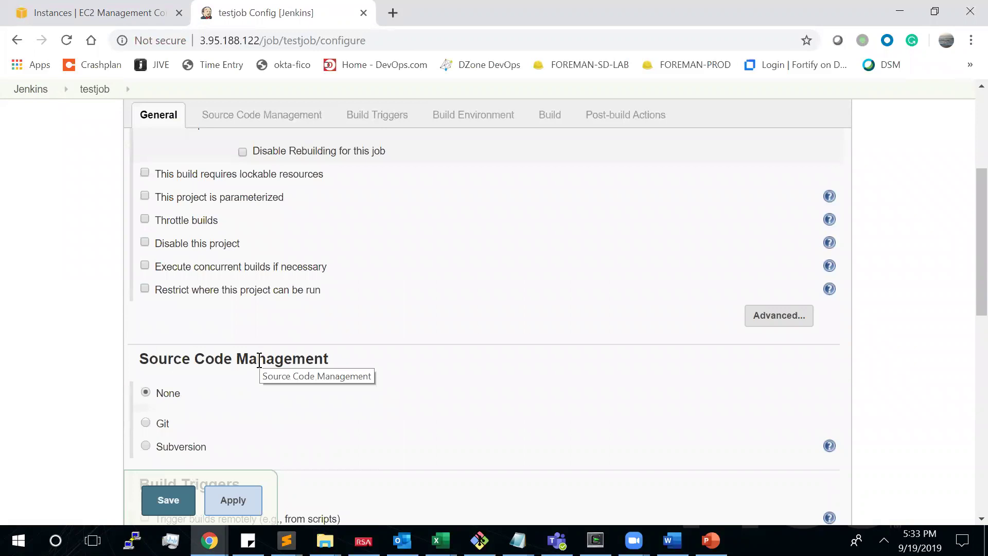
pyautogui.scroll(-5, 332, 356)
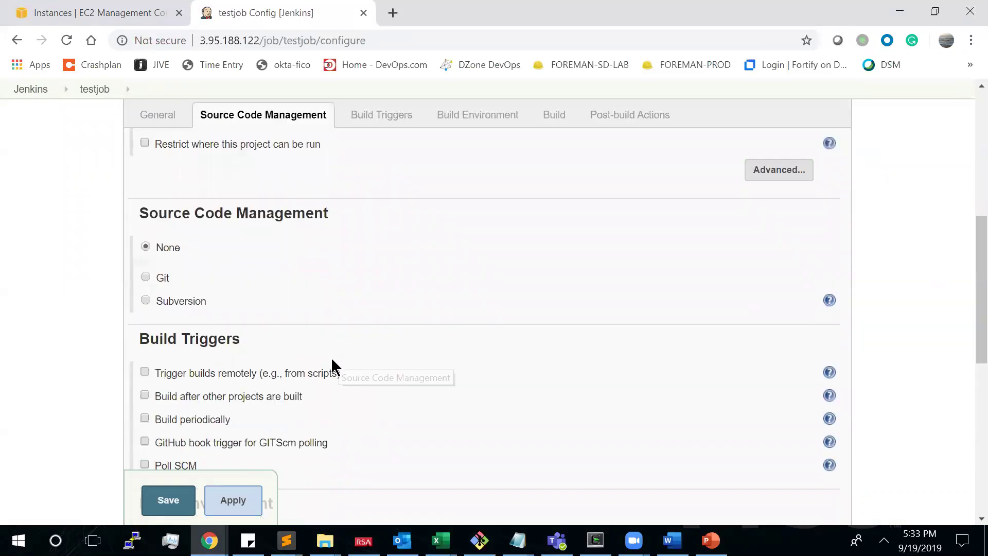
pyautogui.scroll(-6, 332, 357)
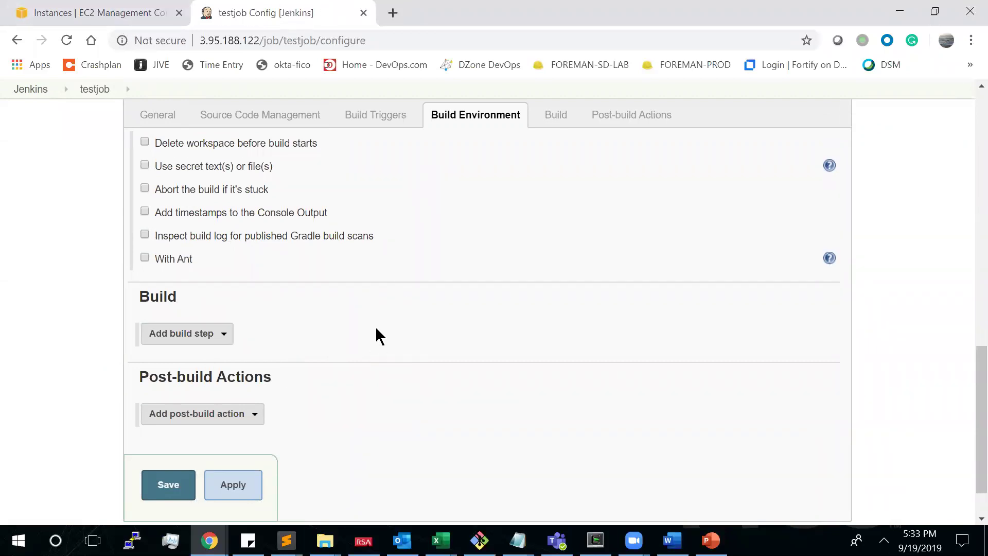
pyautogui.scroll(6, 307, 229)
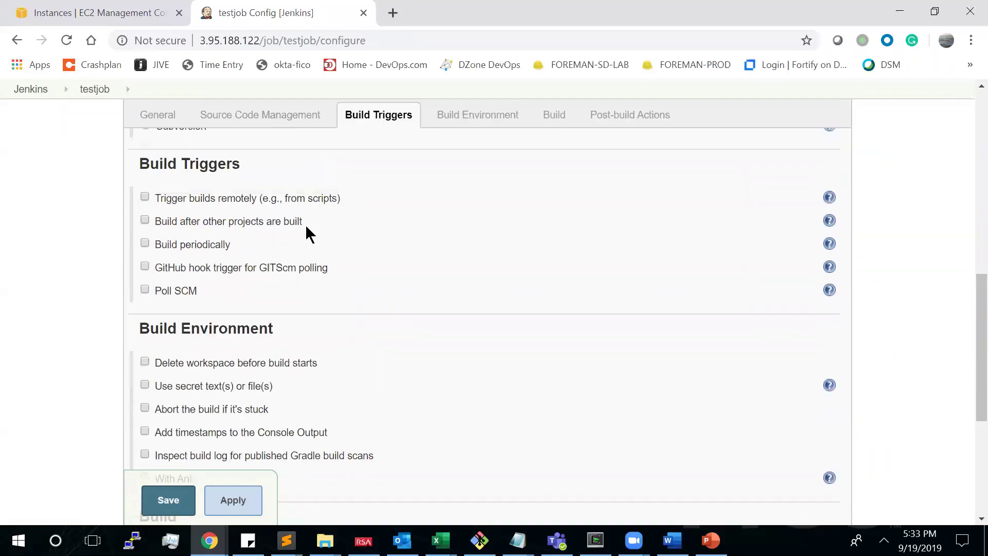
pyautogui.click(124, 11)
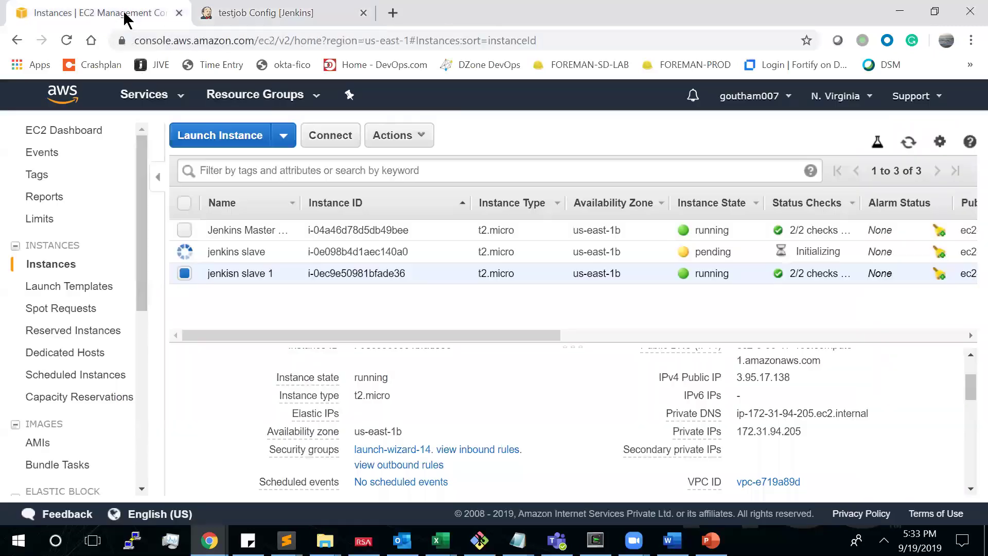
pyautogui.click(266, 24)
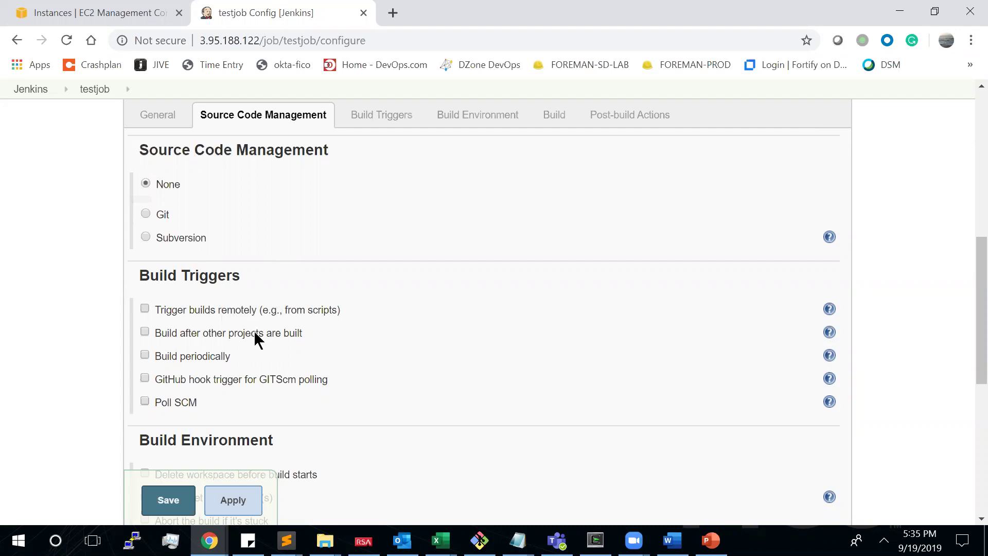
# - Stay on the testjob configuration page instead of leaving it, and save the job
pyautogui.click(32, 89)
pyautogui.click(631, 153)
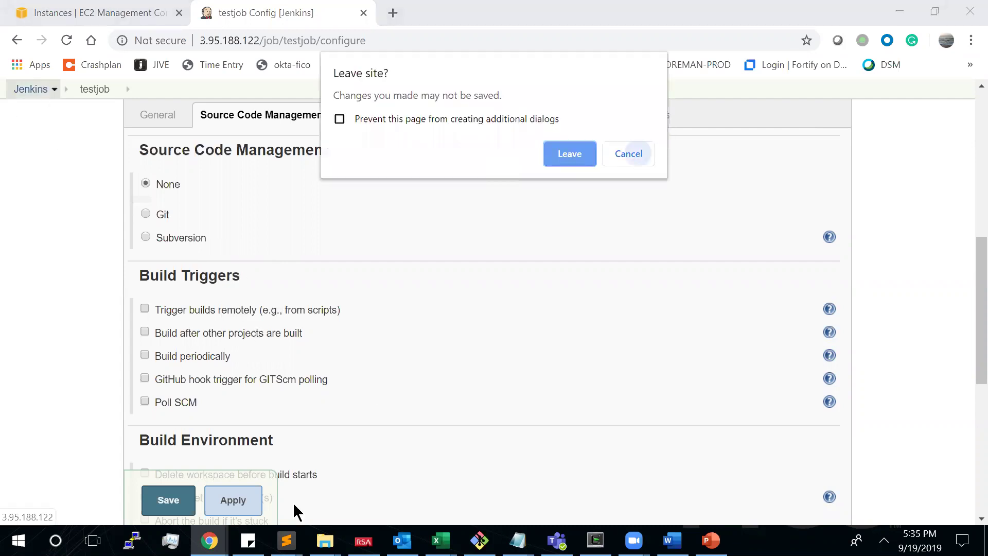
pyautogui.click(162, 506)
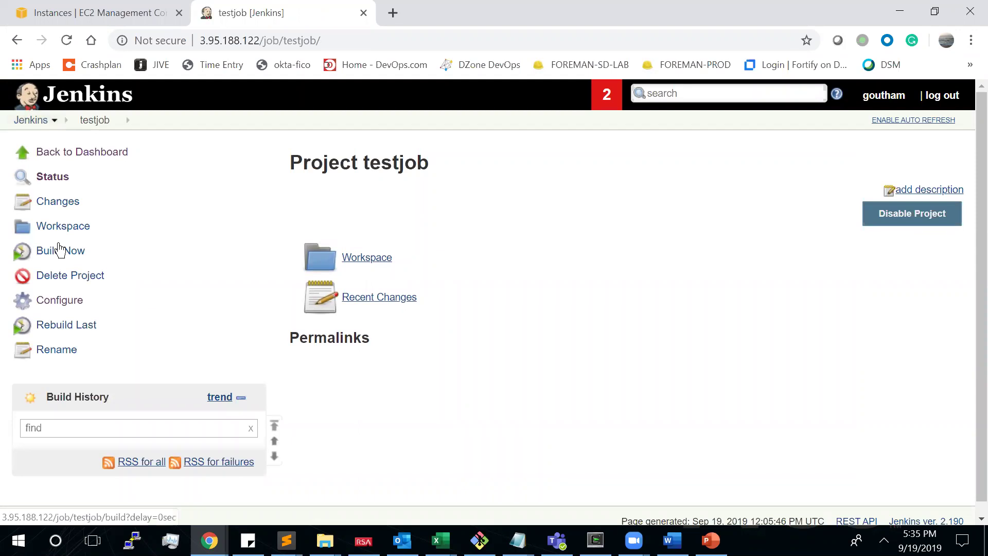
# - Open the list of available plugins in the Jenkins Plugin Manager
pyautogui.click(41, 123)
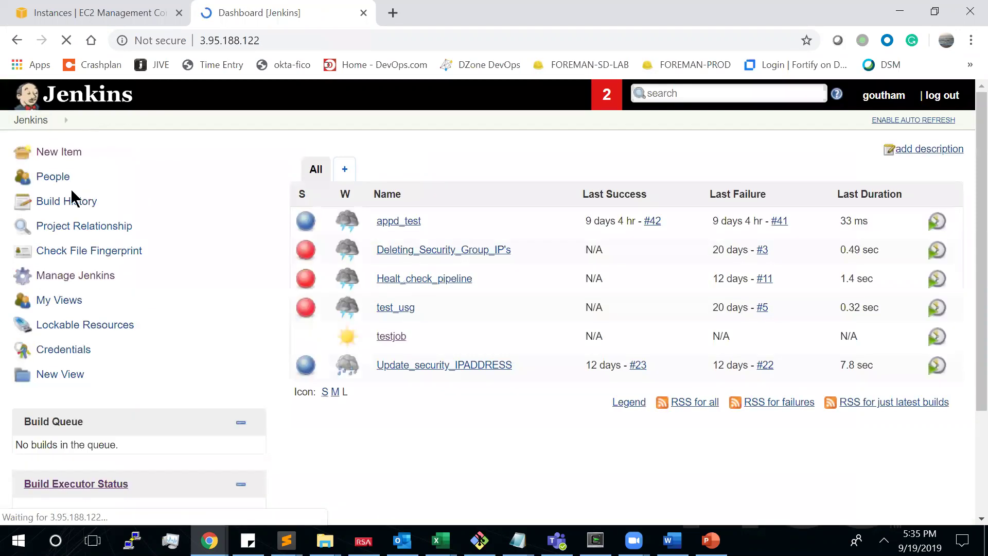
pyautogui.click(91, 279)
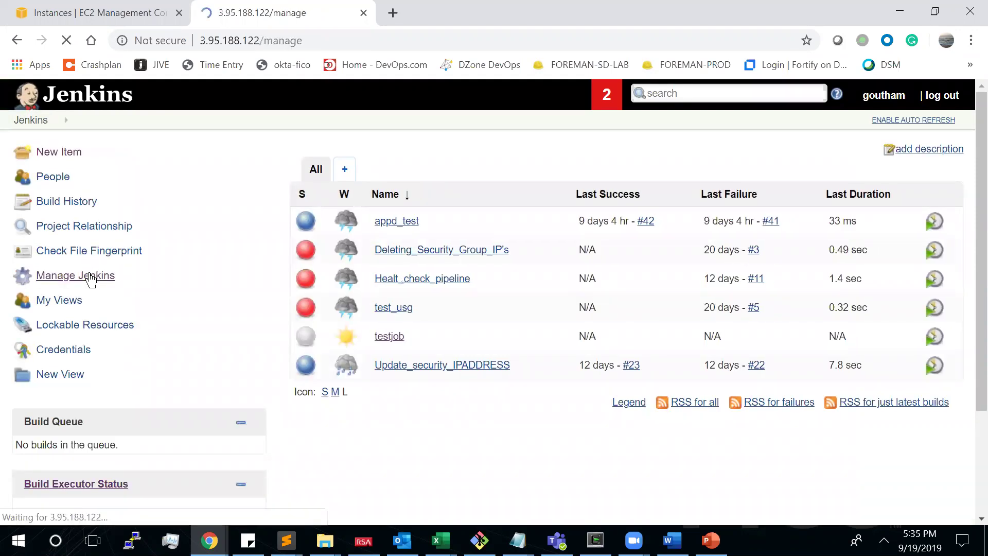
pyautogui.scroll(-1, 361, 385)
pyautogui.scroll(-6, 360, 385)
pyautogui.click(426, 371)
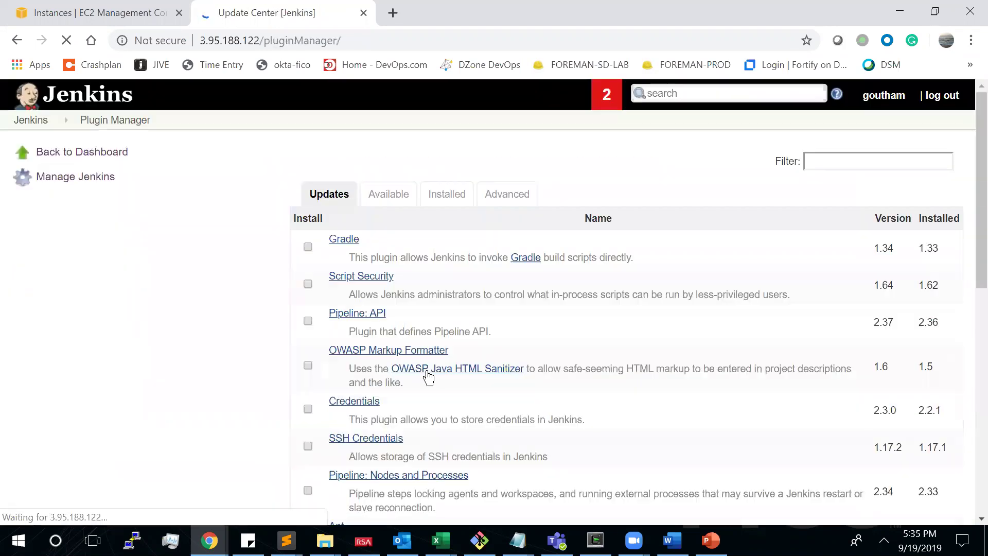
pyautogui.click(395, 205)
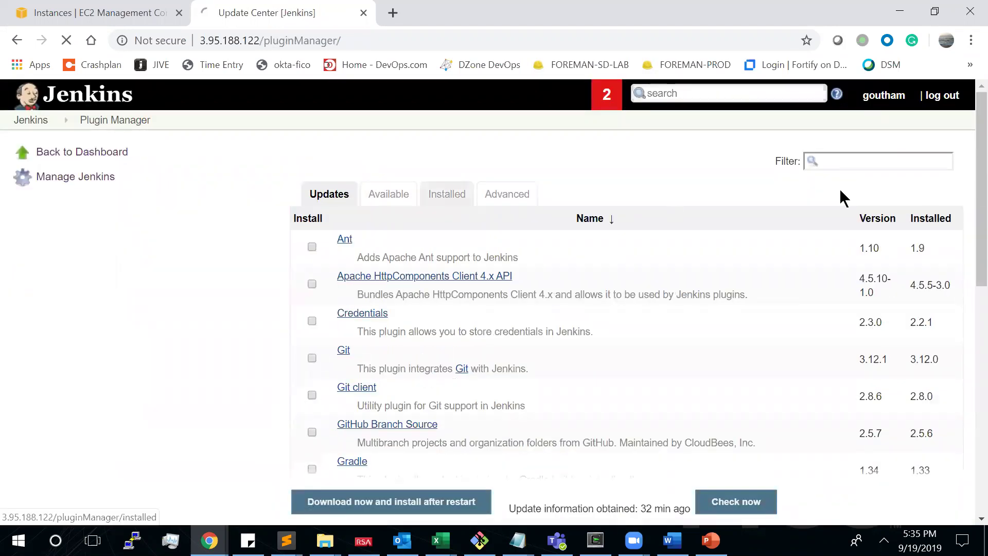
# - Filter the available plugins by offic and install Office 365 Connector without restarting Jenkins
pyautogui.click(825, 163)
pyautogui.write('c')
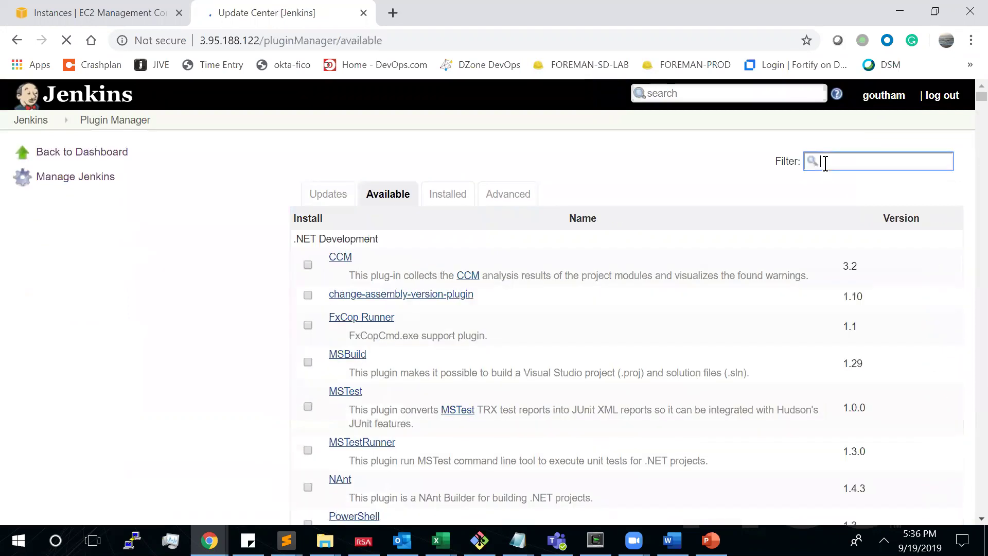
pyautogui.write('ffic')
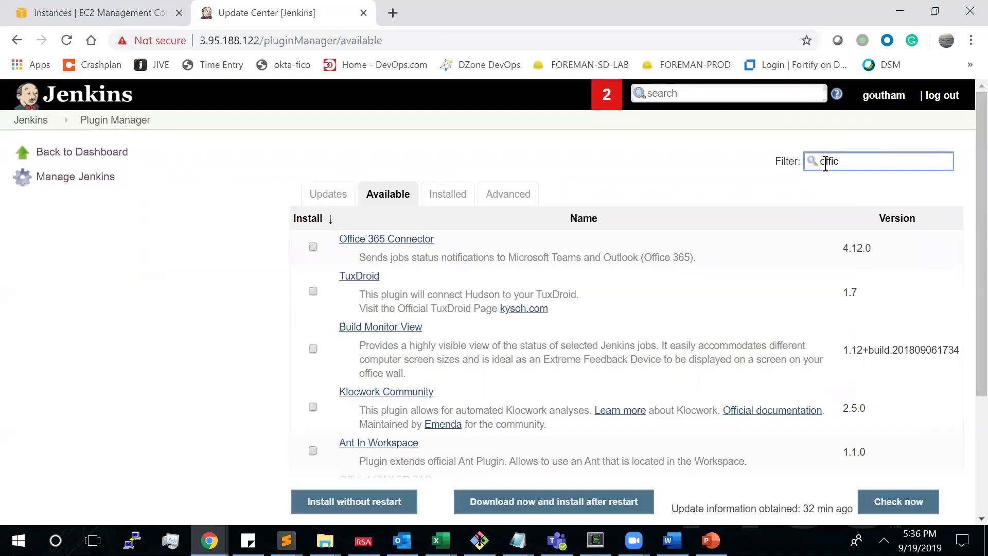
pyautogui.click(313, 247)
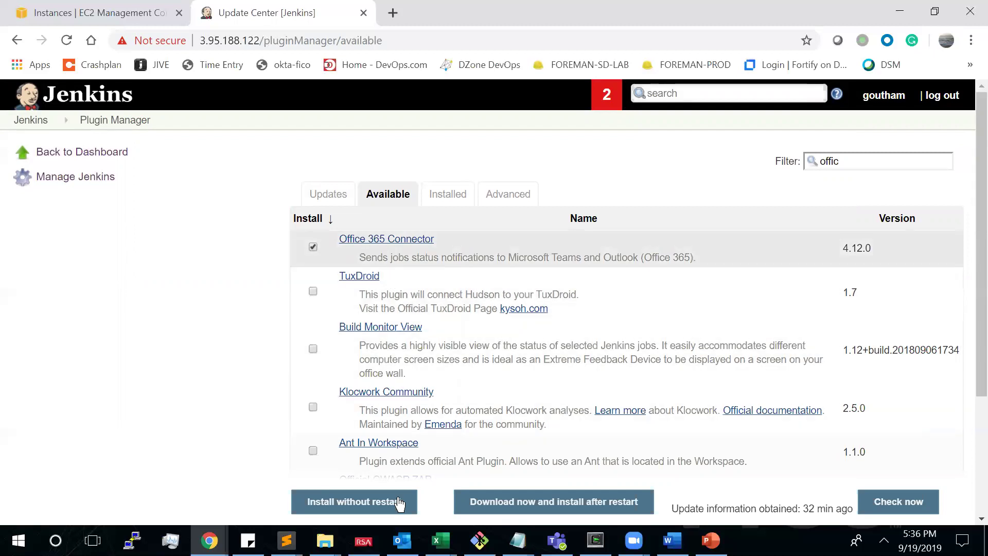
pyautogui.click(399, 502)
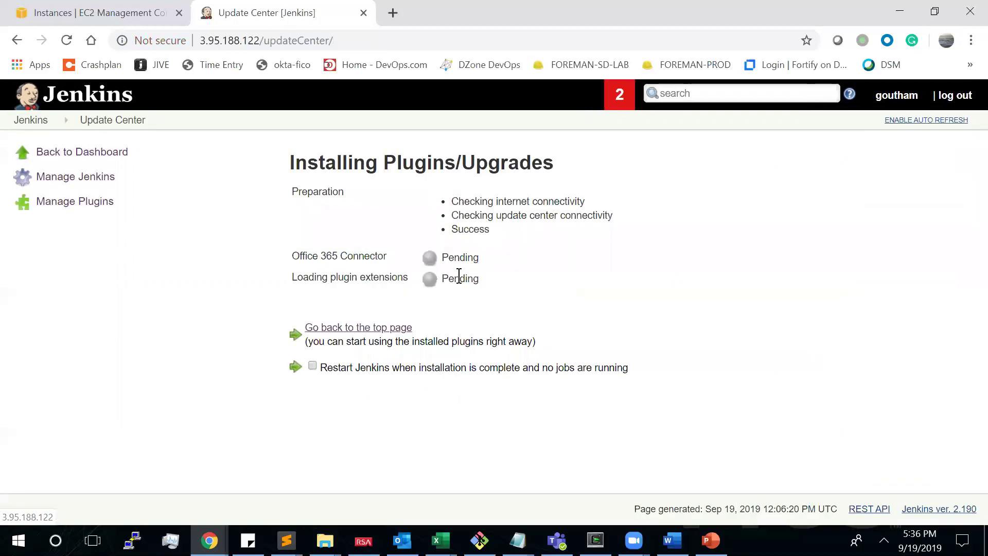
# - Open testjob's configuration from the dashboard and go to its Office 365 Connector section
pyautogui.click(40, 133)
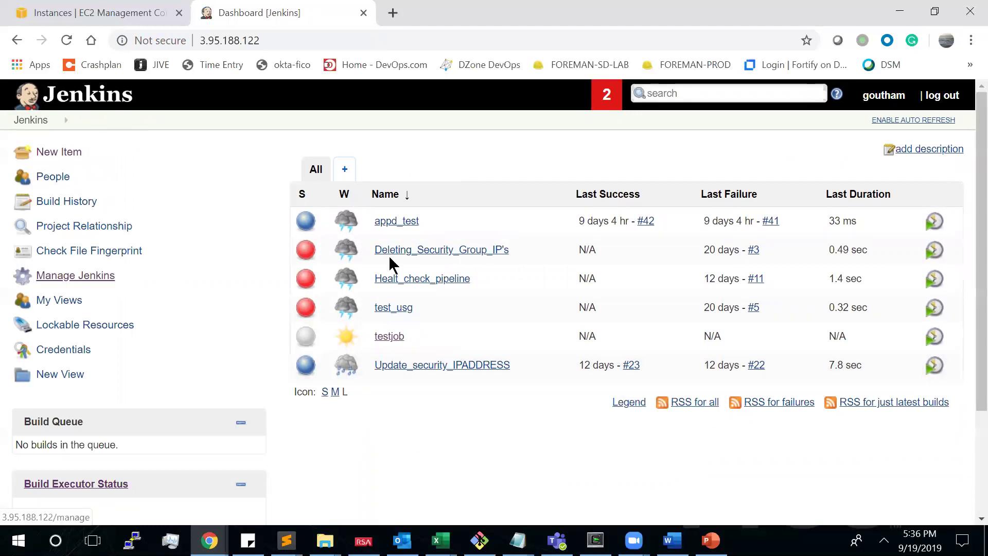
pyautogui.click(393, 335)
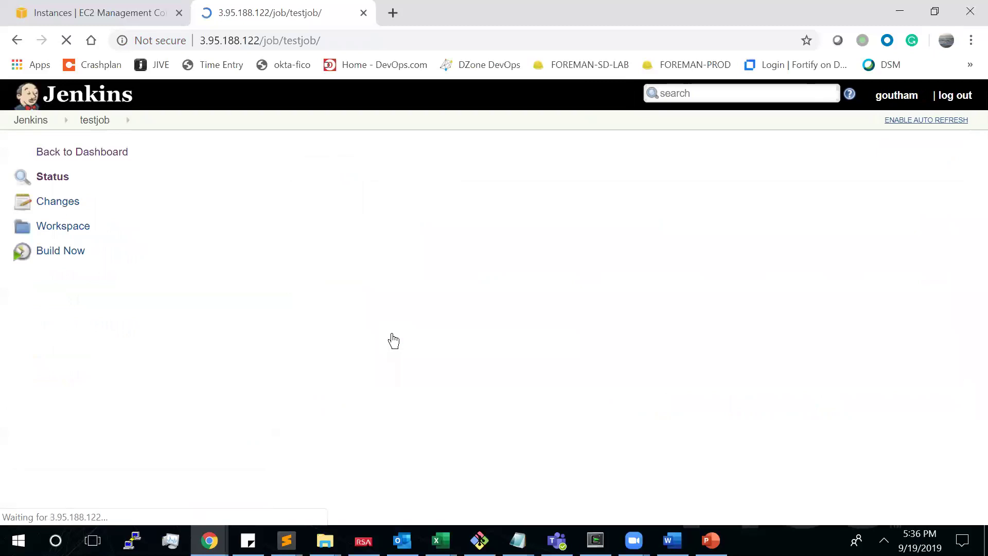
pyautogui.click(71, 304)
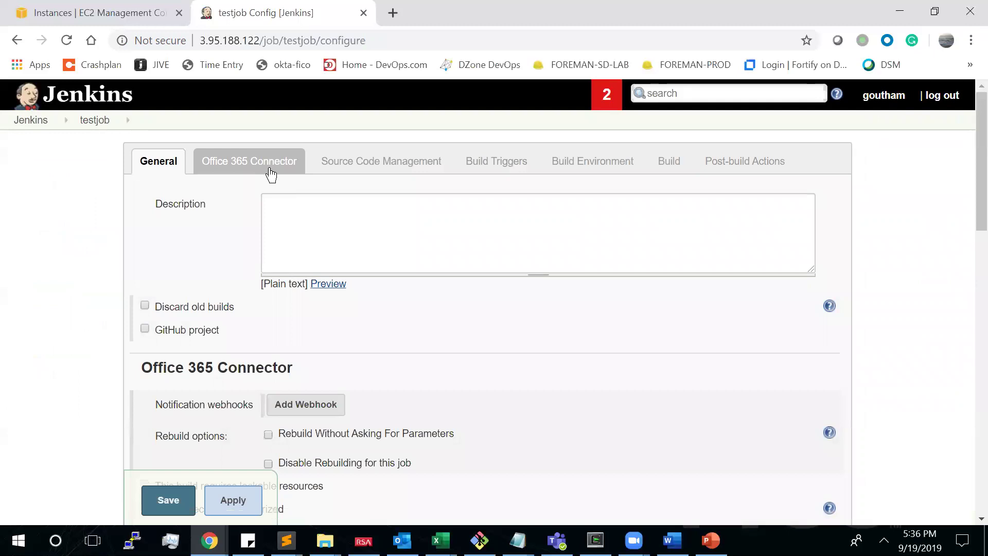
pyautogui.click(271, 175)
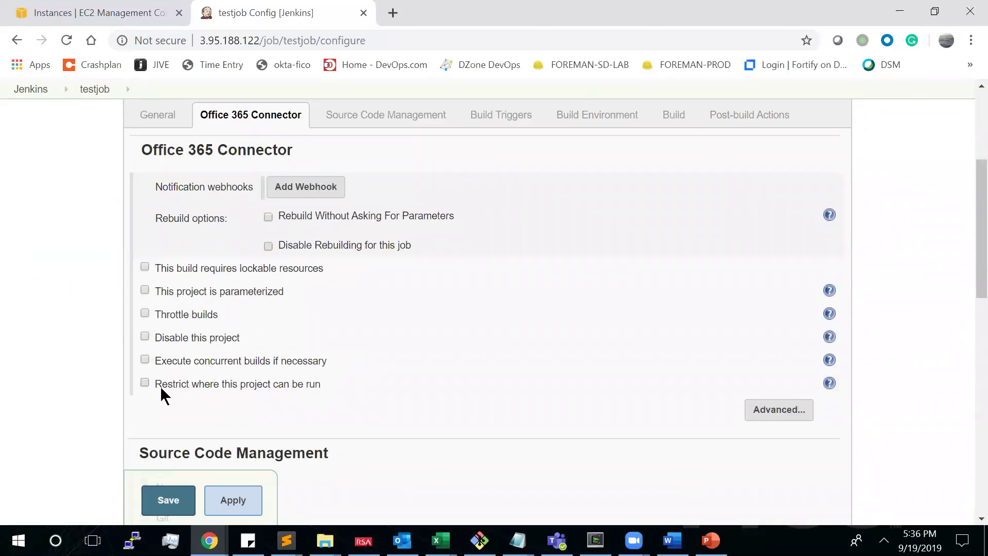
# - Restrict where testjob can be run and enter forg as the label expression
pyautogui.click(145, 383)
pyautogui.scroll(-2, 143, 385)
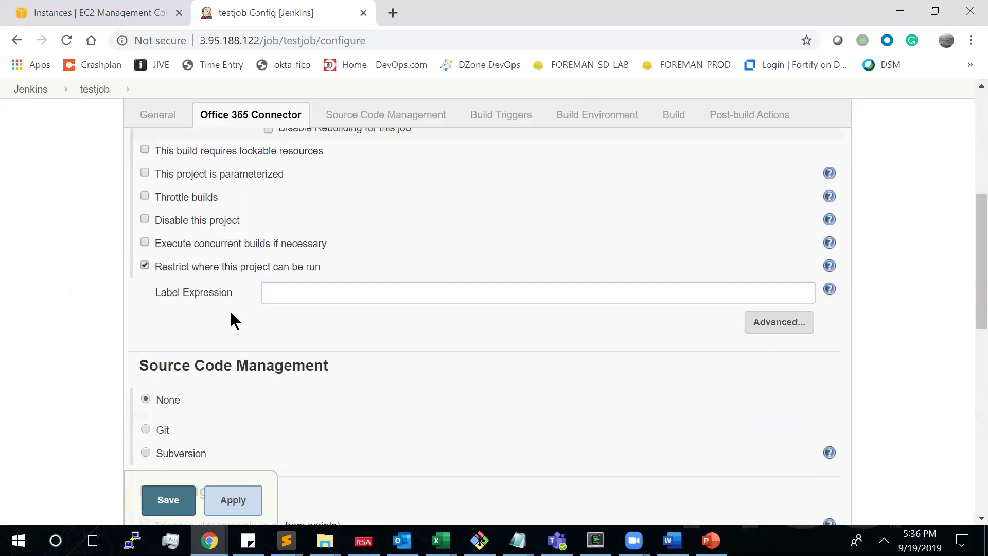
pyautogui.click(304, 290)
pyautogui.write('forg')
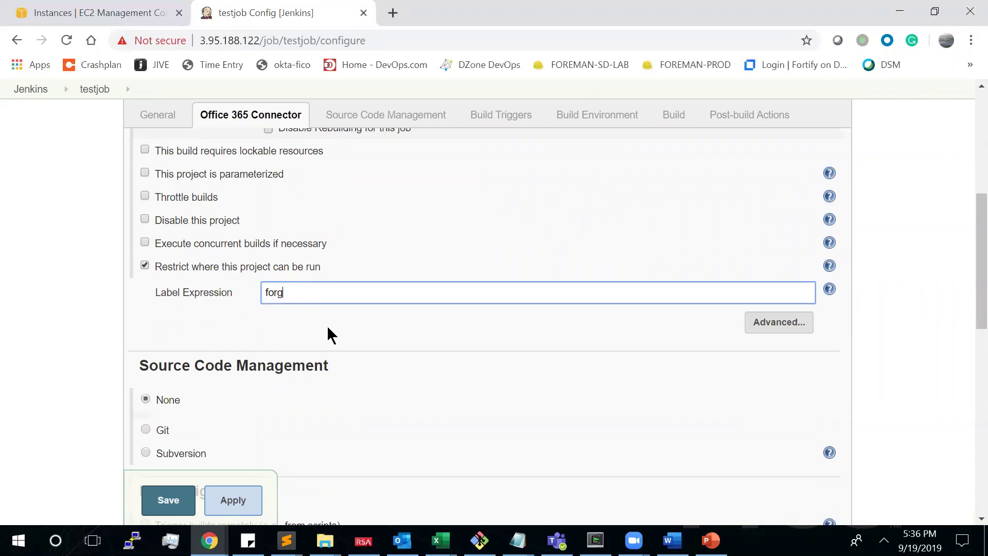
pyautogui.click(328, 329)
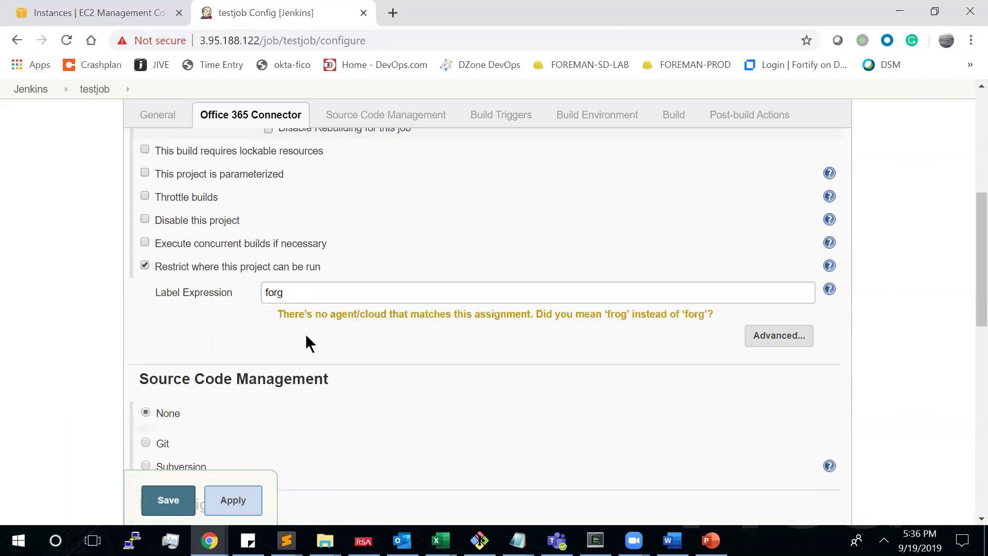
# - Change testjob's label expression to frog, apply and save the configuration, and return to the dashboard
pyautogui.click(304, 294)
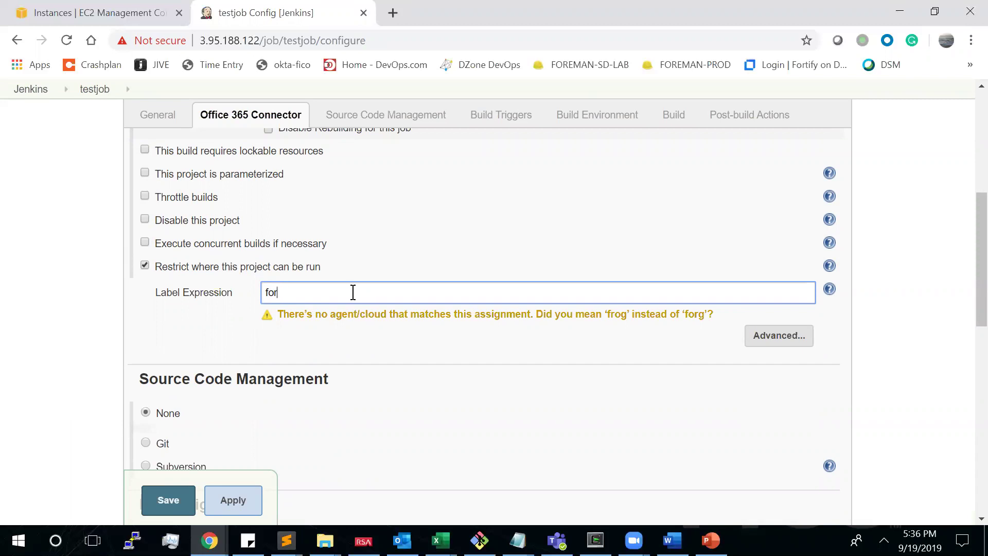
pyautogui.press('BackSpace')
pyautogui.write('r')
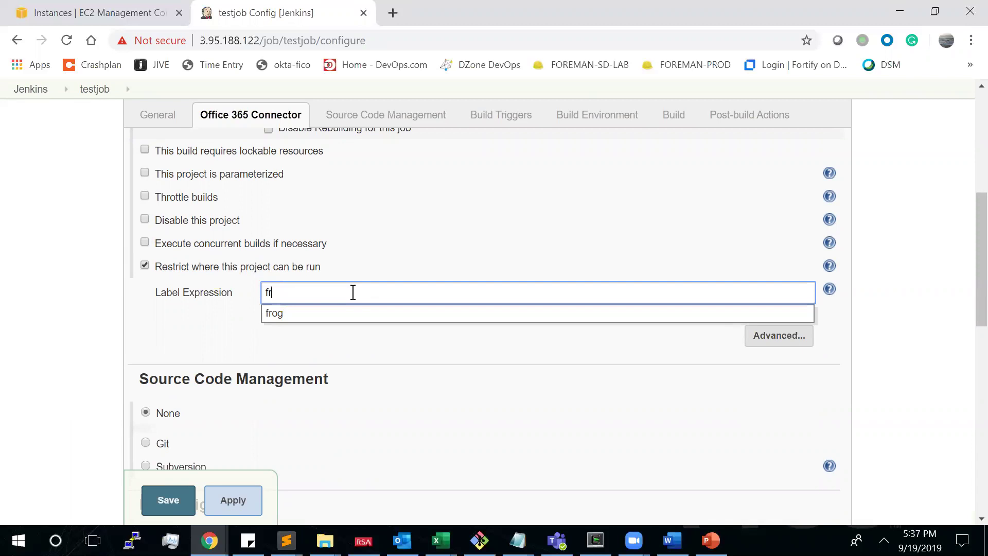
pyautogui.write('o')
pyautogui.click(332, 312)
pyautogui.click(316, 331)
pyautogui.click(241, 500)
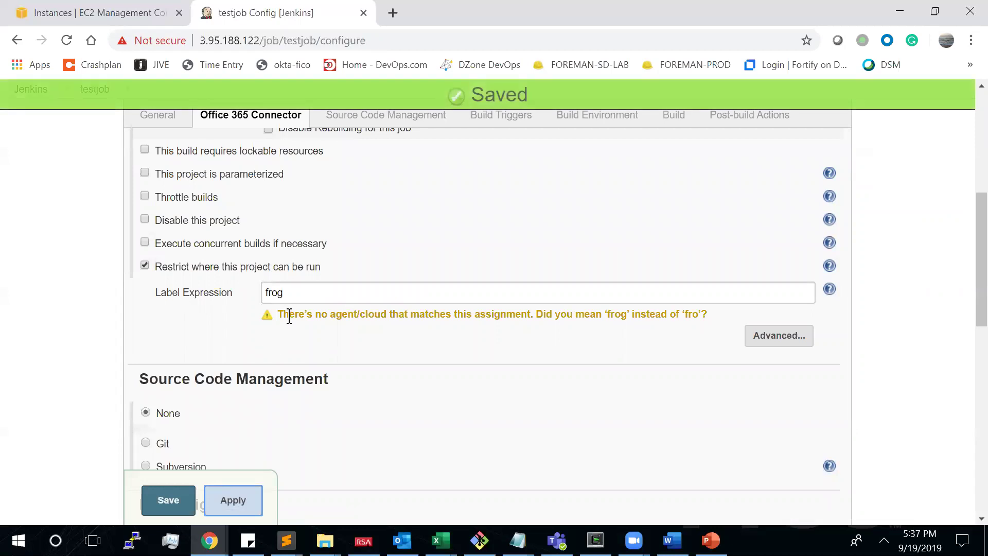
pyautogui.click(185, 499)
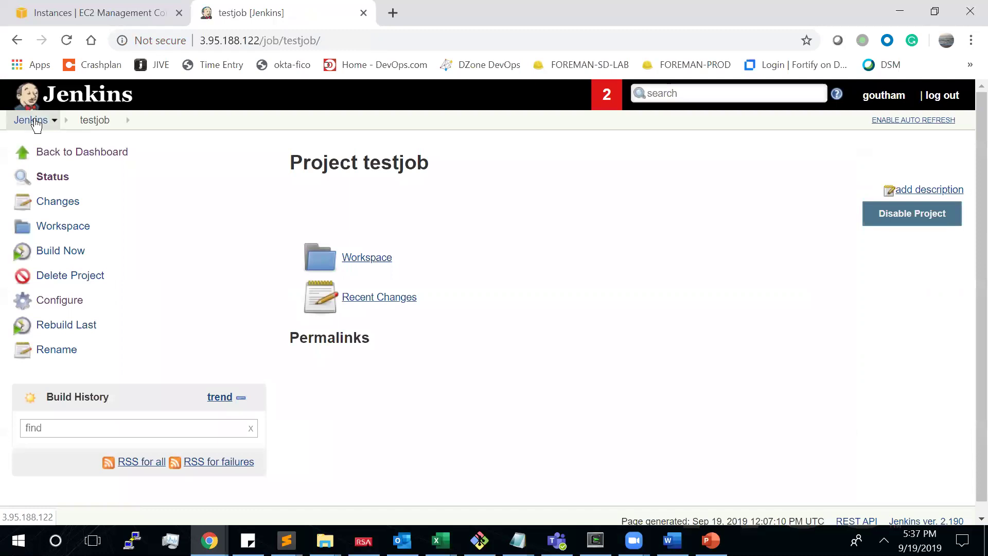
pyautogui.click(34, 121)
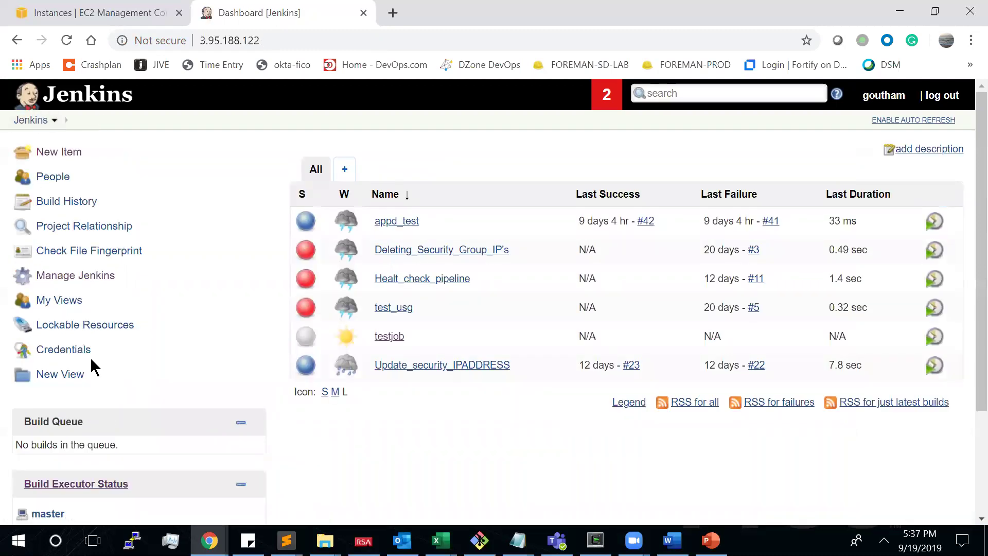
# - Open the jenkins slave node's configuration to check its label, and return to the dashboard without saving
pyautogui.scroll(-3, 98, 427)
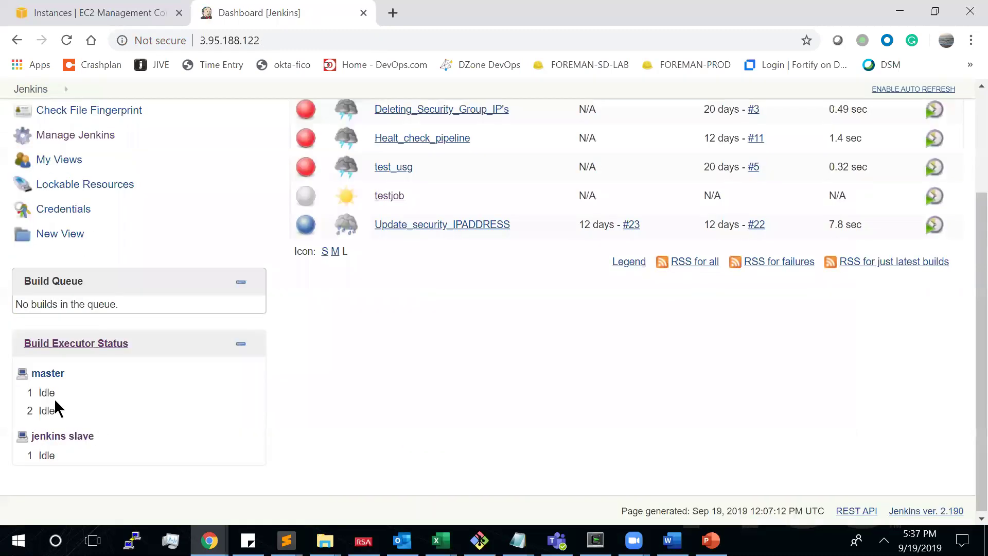
pyautogui.click(56, 437)
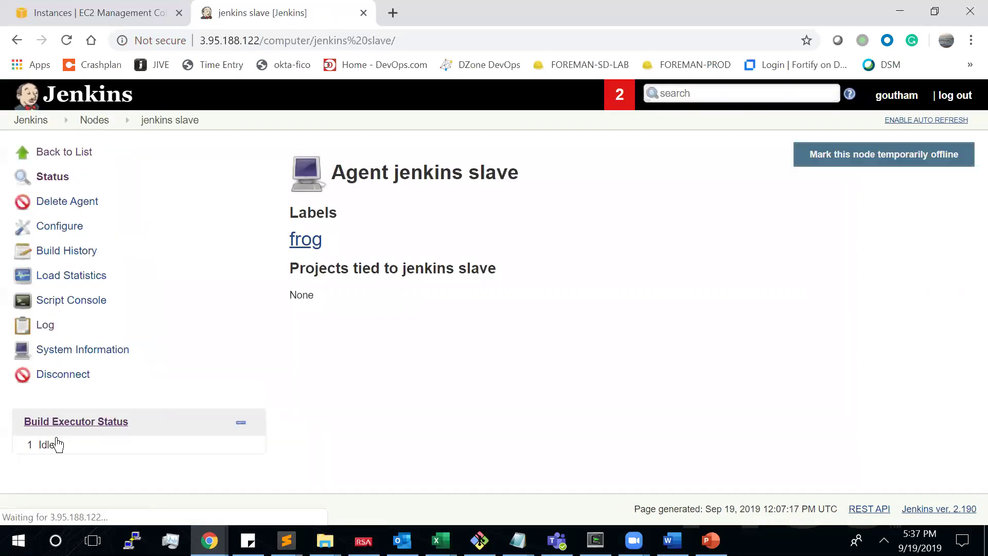
pyautogui.click(62, 231)
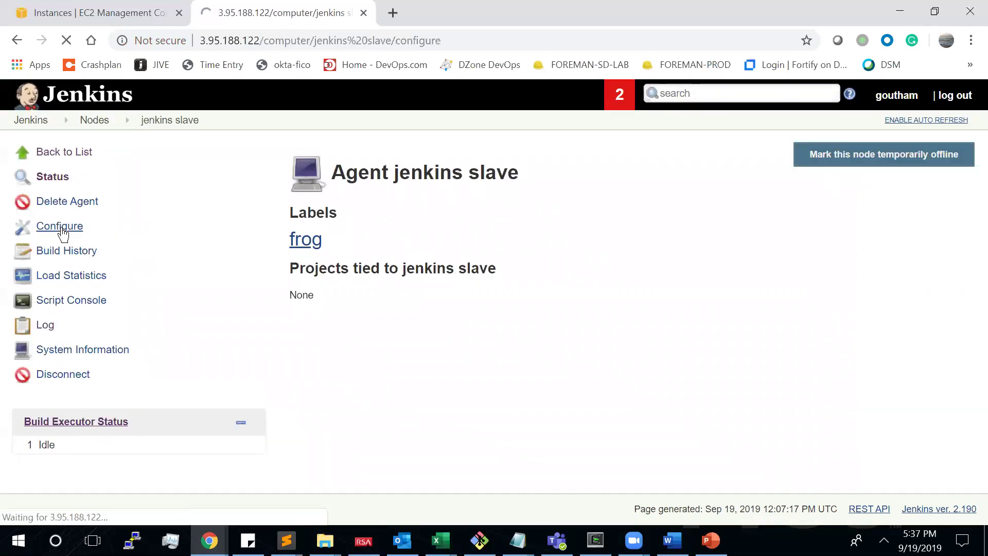
pyautogui.moveTo(431, 286); pyautogui.dragTo(396, 292)
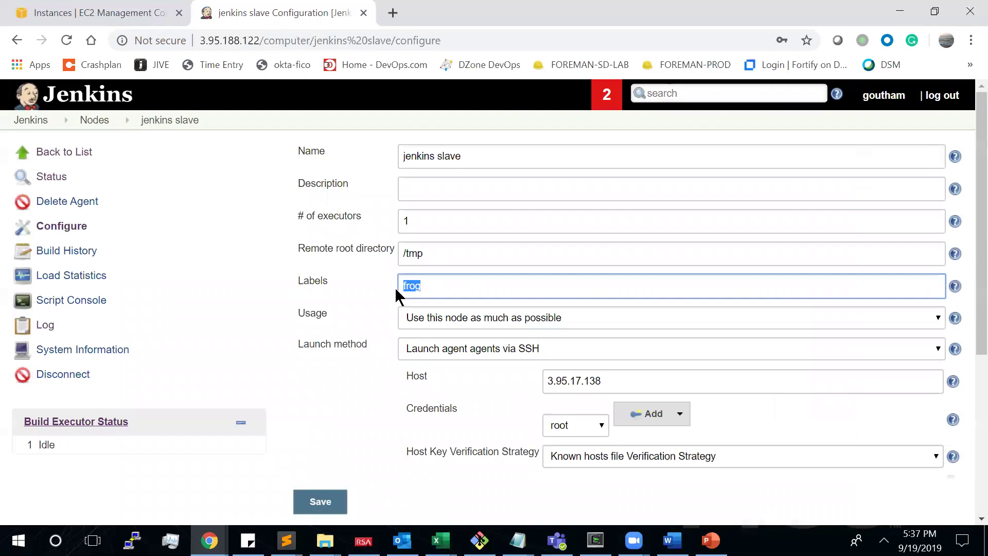
pyautogui.click(44, 119)
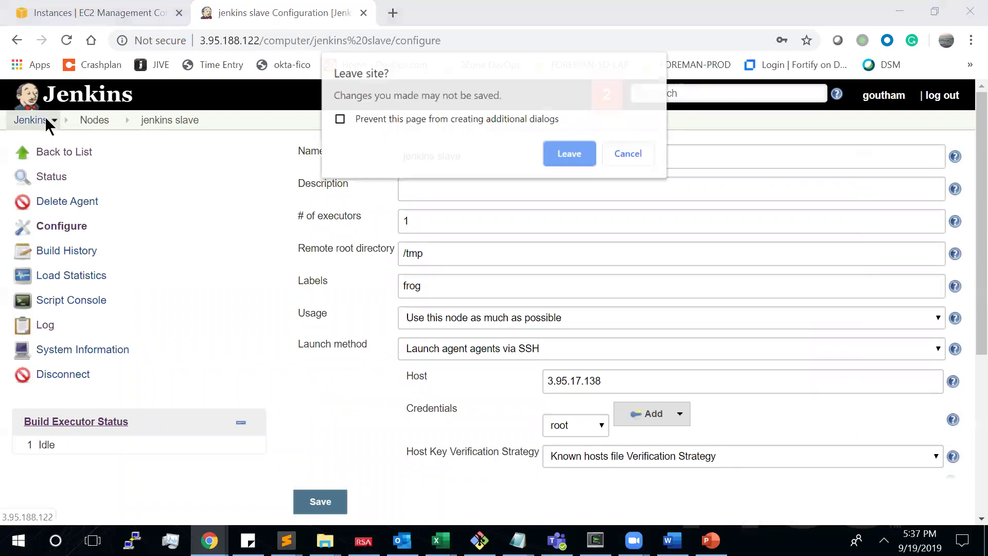
pyautogui.click(558, 153)
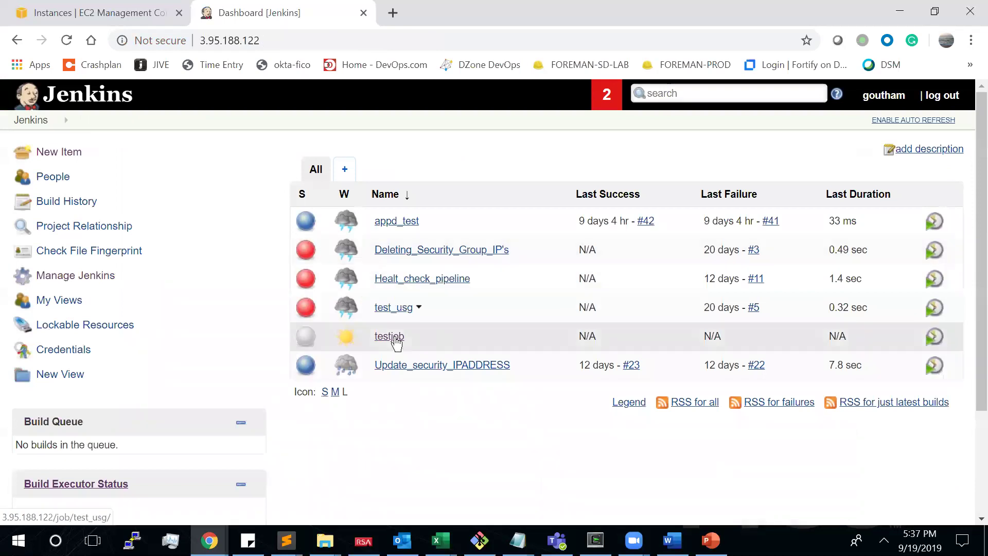
# - Open testjob's configuration, re-enter frog as the label expression, check which nodes service it, and save
pyautogui.click(393, 335)
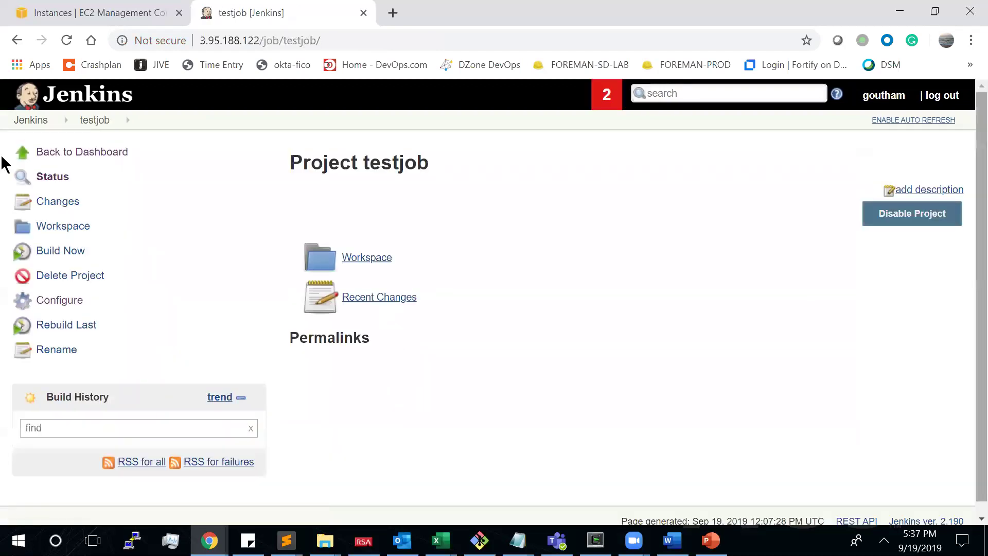
pyautogui.click(59, 303)
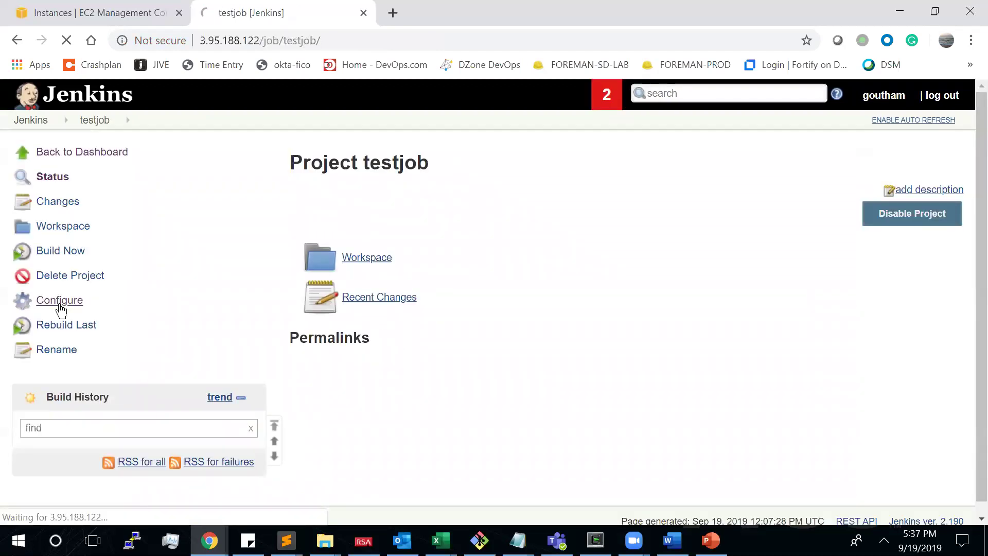
pyautogui.scroll(-1, 309, 334)
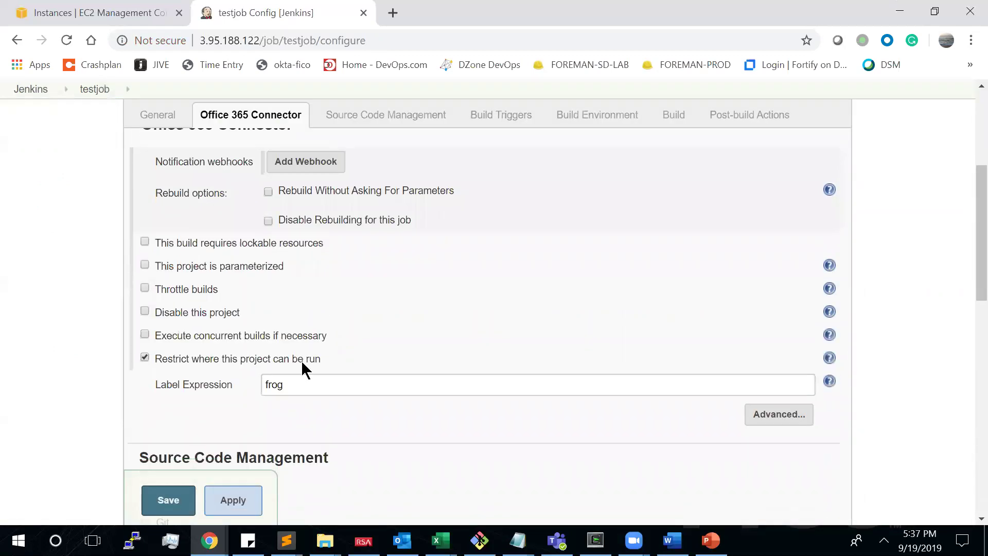
pyautogui.moveTo(284, 319); pyautogui.dragTo(246, 319)
pyautogui.write('frog')
pyautogui.click(303, 378)
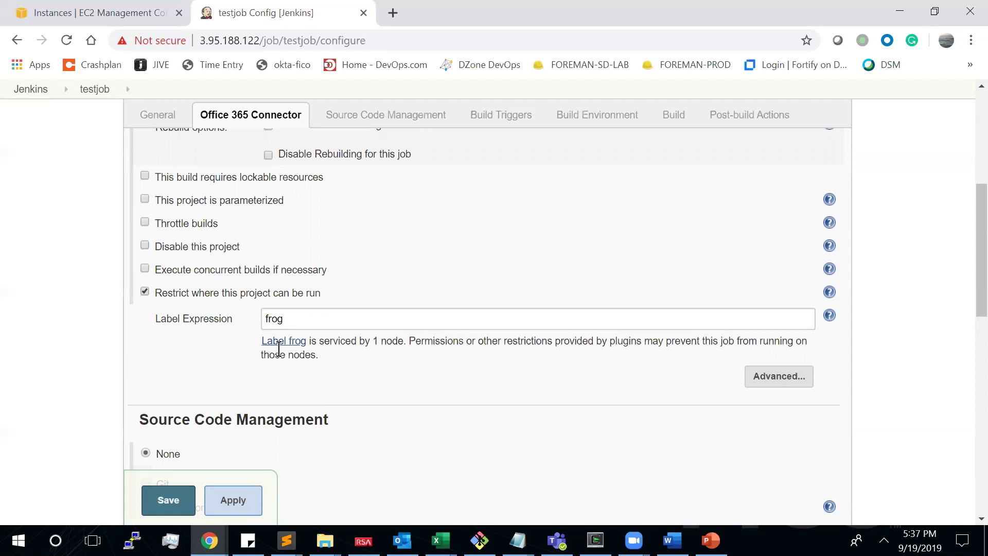
pyautogui.moveTo(360, 344); pyautogui.dragTo(407, 344)
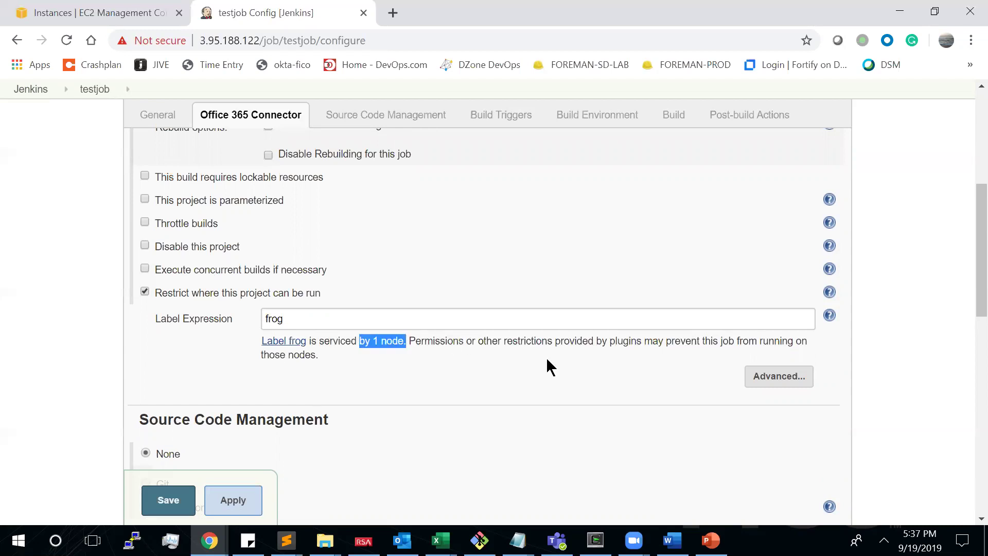
pyautogui.click(151, 507)
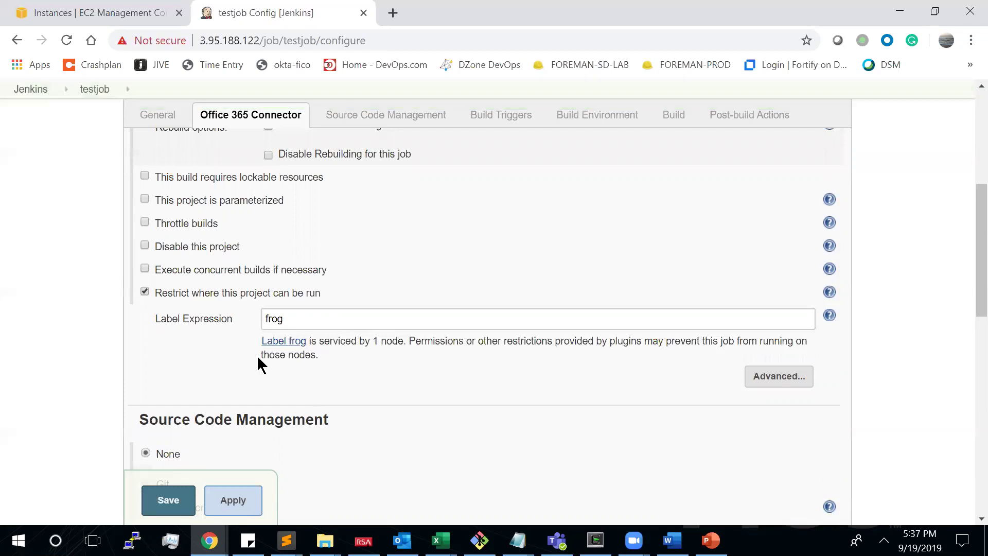
pyautogui.click(166, 500)
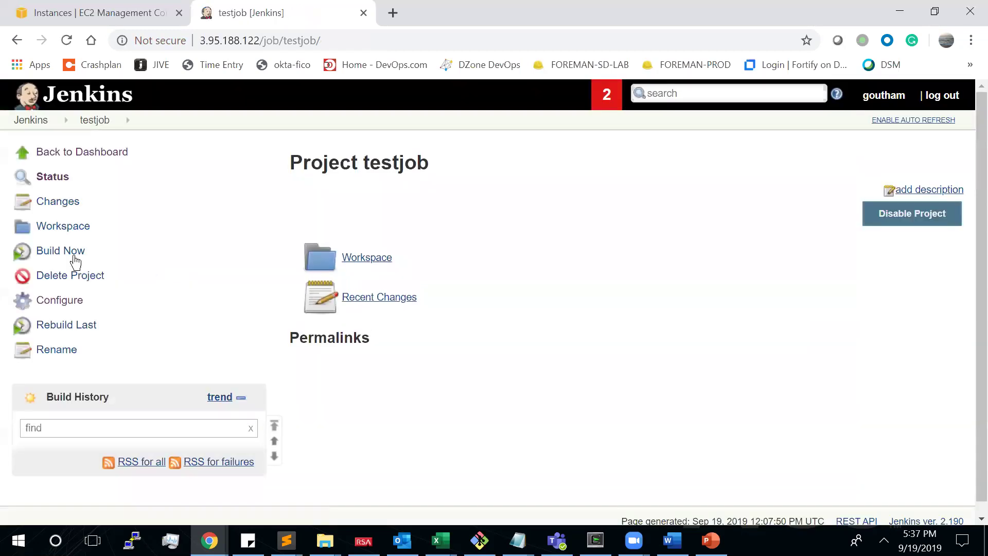
# - Start a build of testjob and check the jenkins slave executor's status on the dashboard
pyautogui.click(76, 260)
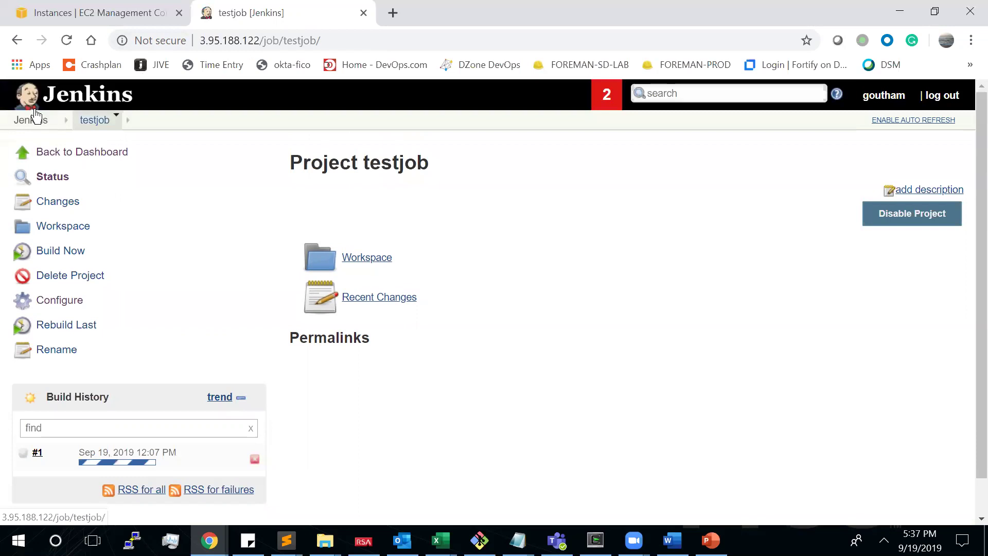
pyautogui.click(31, 120)
pyautogui.scroll(-3, 41, 486)
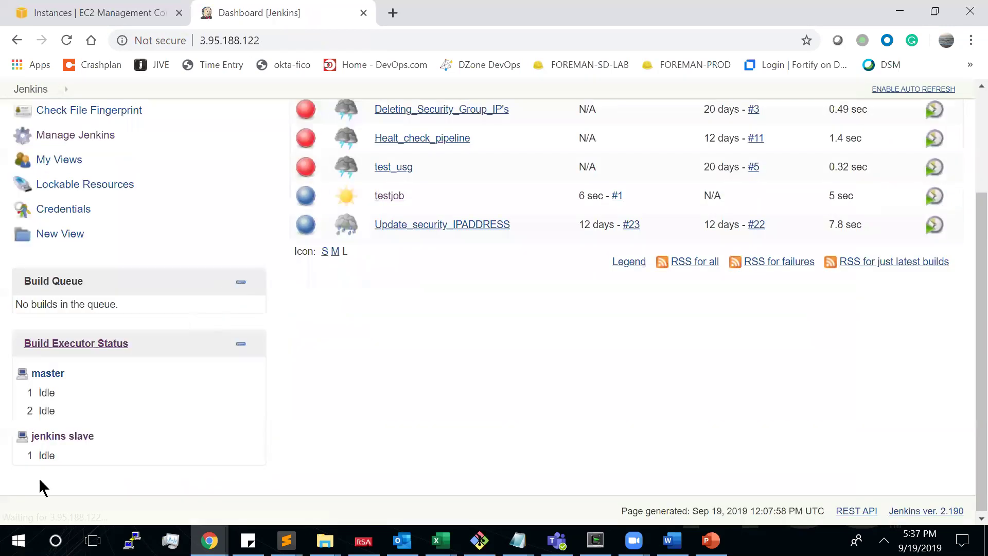
pyautogui.moveTo(50, 453); pyautogui.dragTo(38, 454)
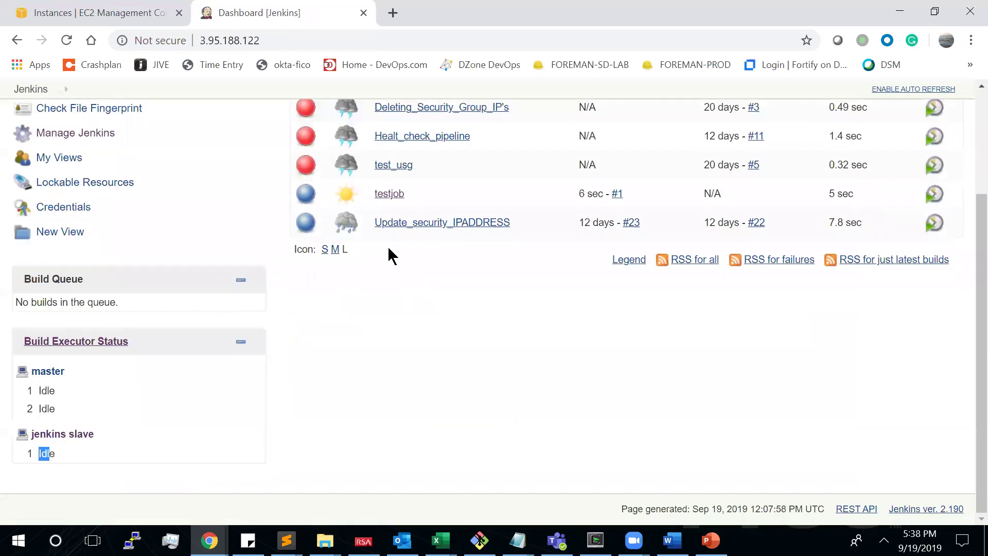
# - Open the console output of testjob's build #1, check where it was built, and copy the workspace path
pyautogui.click(387, 197)
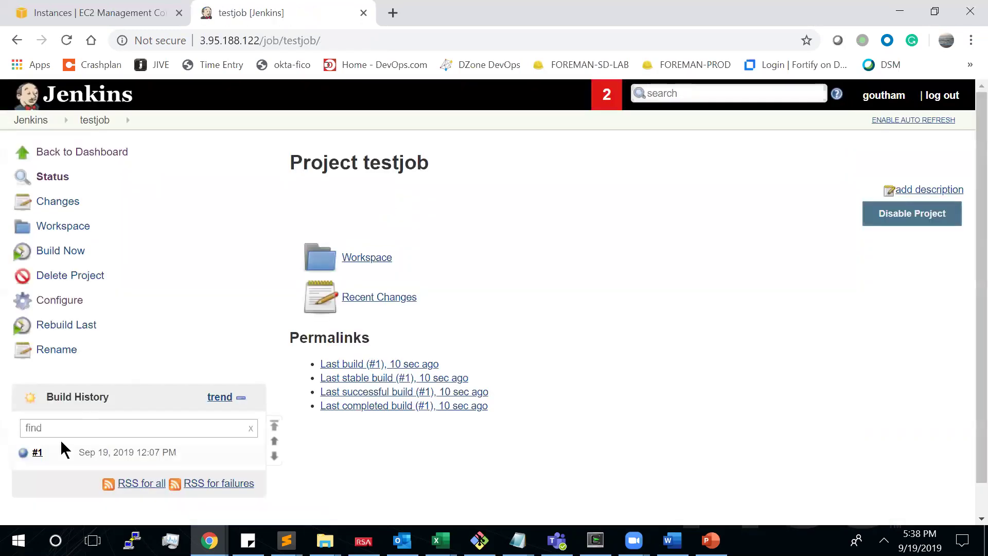
pyautogui.click(38, 454)
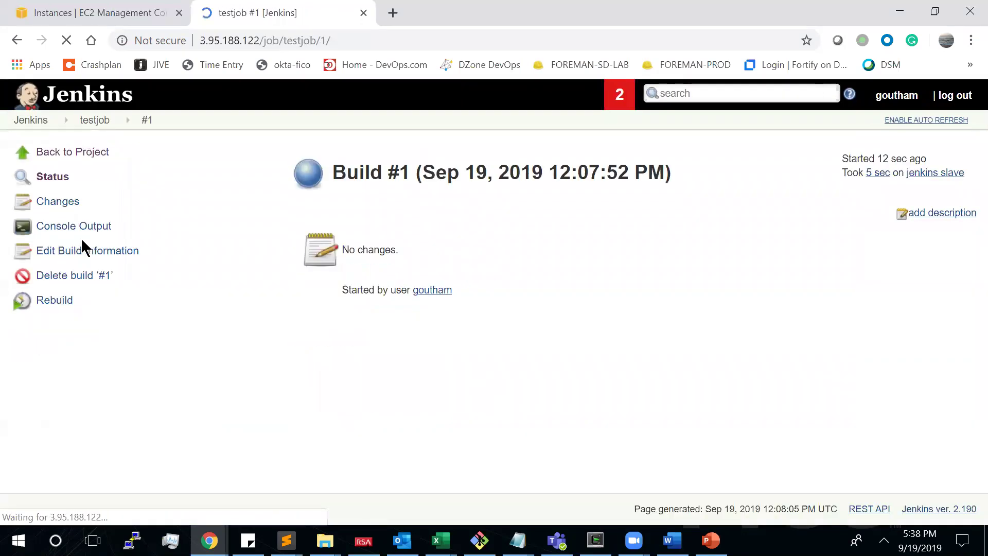
pyautogui.click(94, 227)
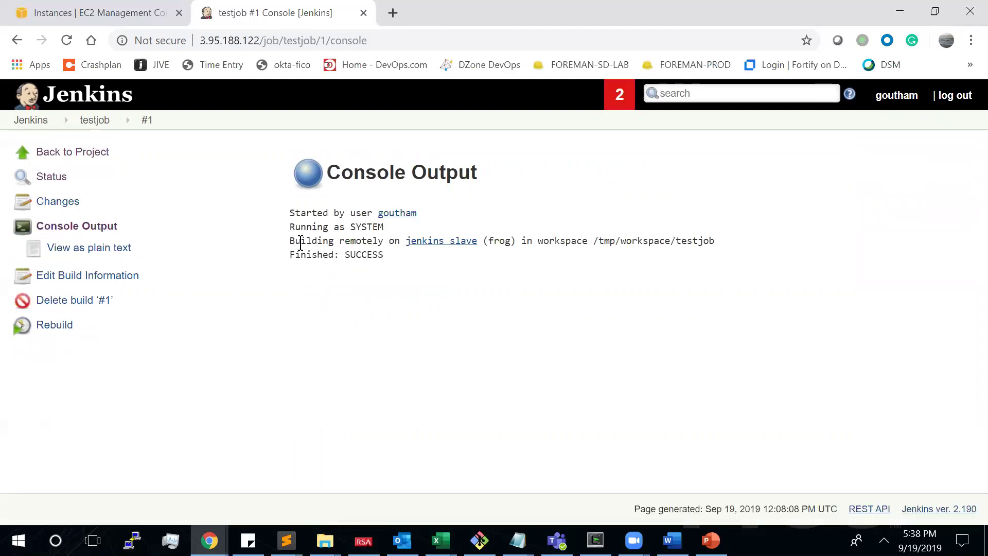
pyautogui.moveTo(289, 243); pyautogui.dragTo(396, 242)
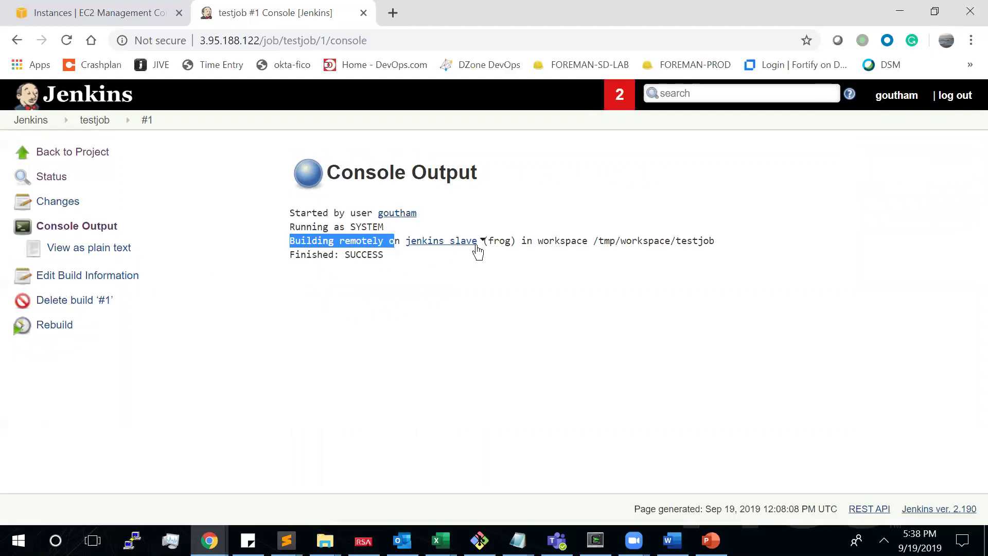
pyautogui.moveTo(593, 242); pyautogui.dragTo(715, 243)
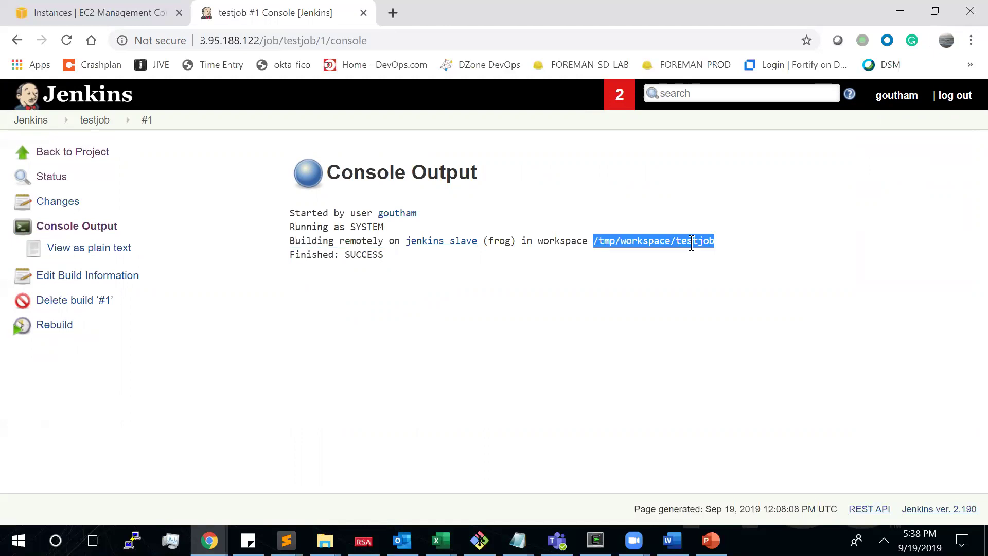
pyautogui.rightClick(692, 246)
pyautogui.click(715, 253)
# - Add an Execute shell build step with the command hostname to testjob and save the configuration
pyautogui.click(99, 127)
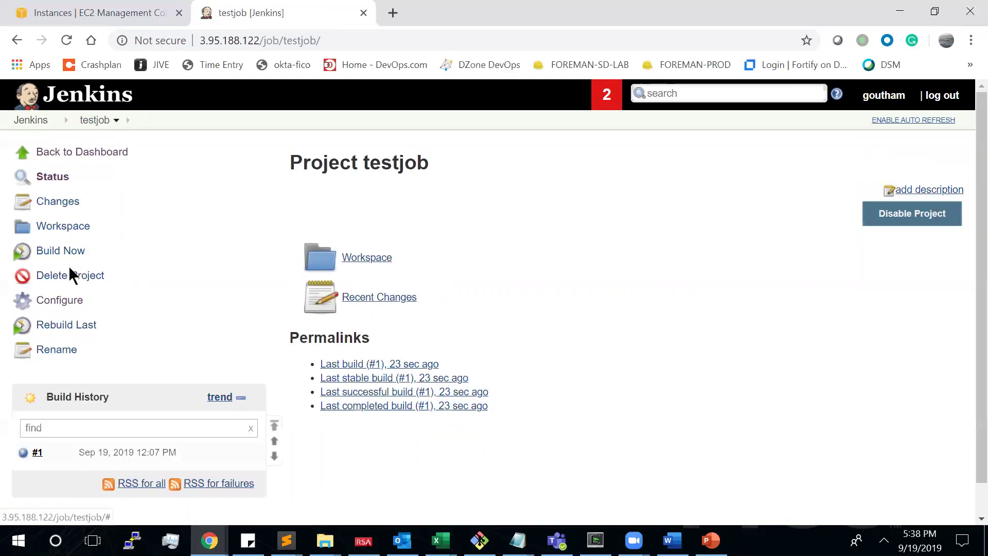
pyautogui.click(60, 301)
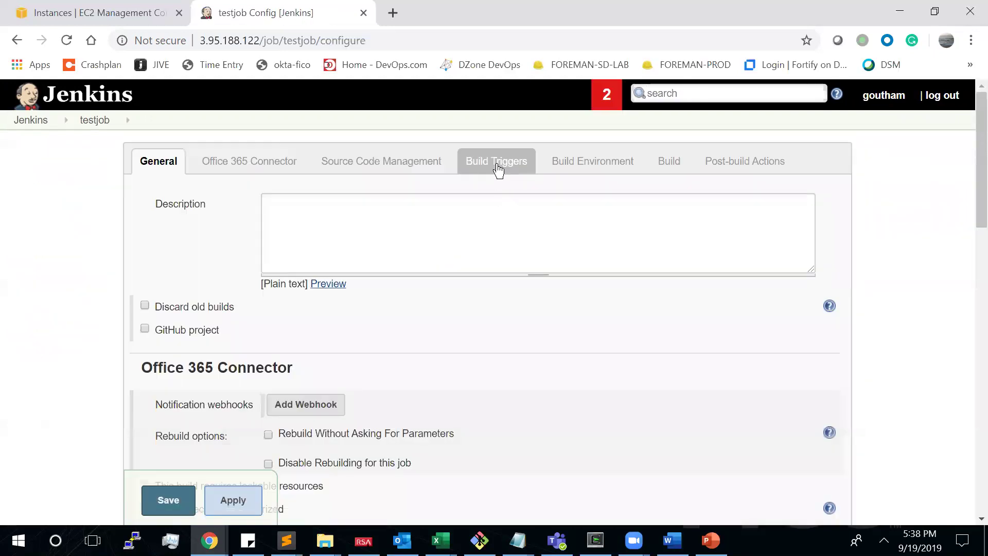
pyautogui.click(569, 164)
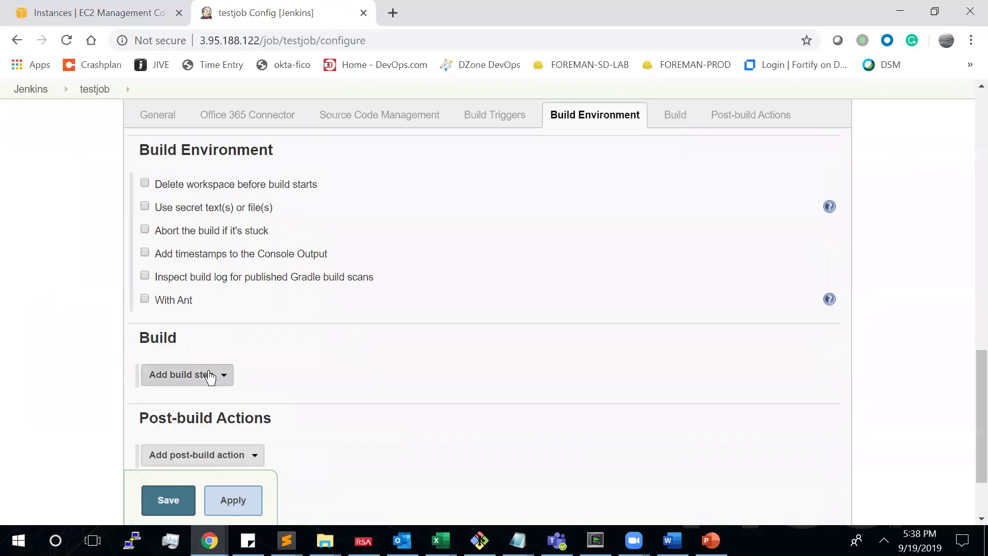
pyautogui.click(194, 375)
pyautogui.click(196, 260)
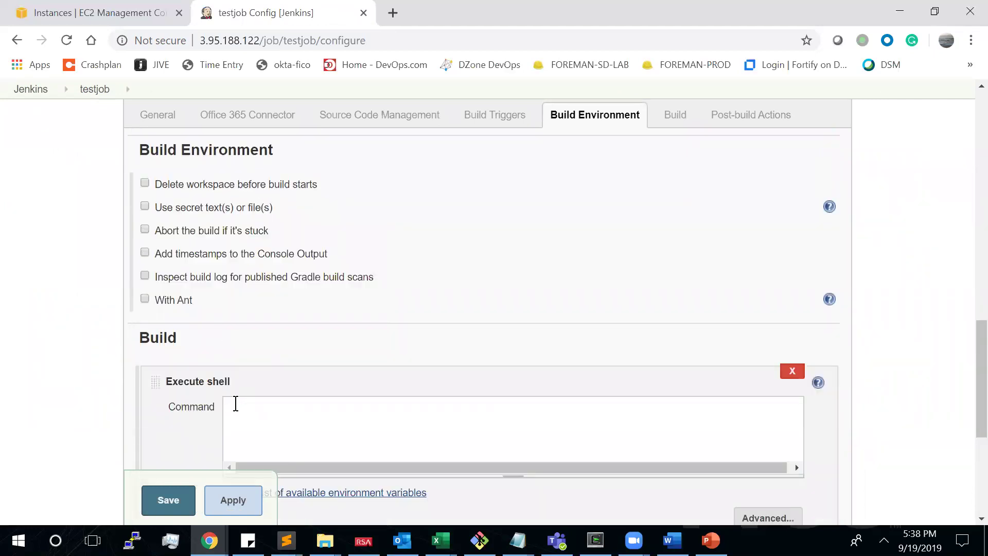
pyautogui.click(245, 417)
pyautogui.write('hostname')
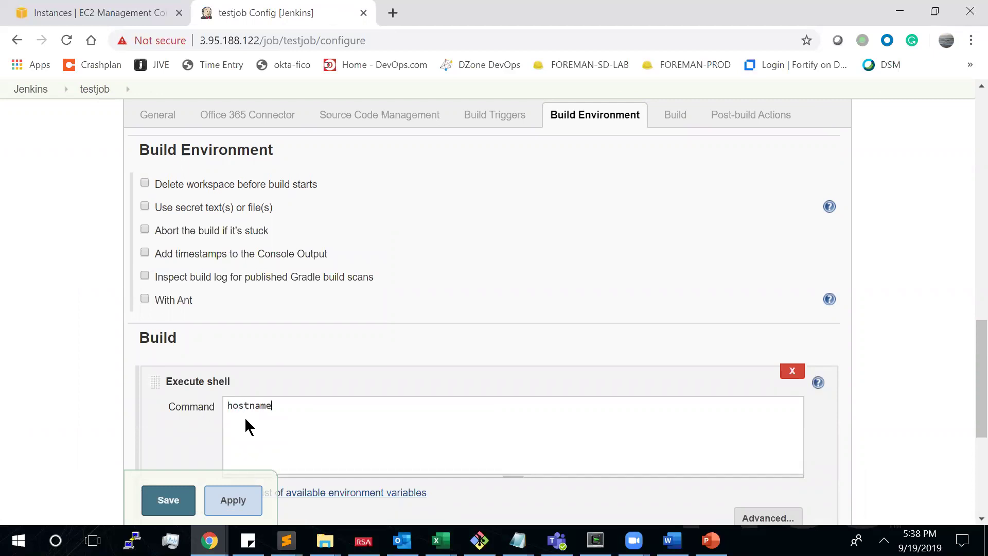
pyautogui.click(157, 503)
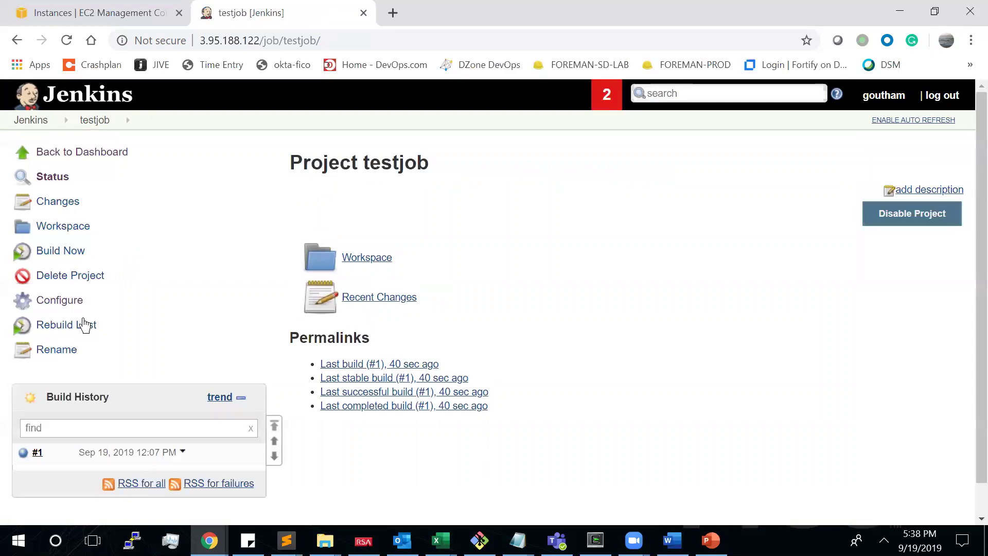
# - Build testjob again and copy the hostname printed in build #2's console output
pyautogui.click(67, 258)
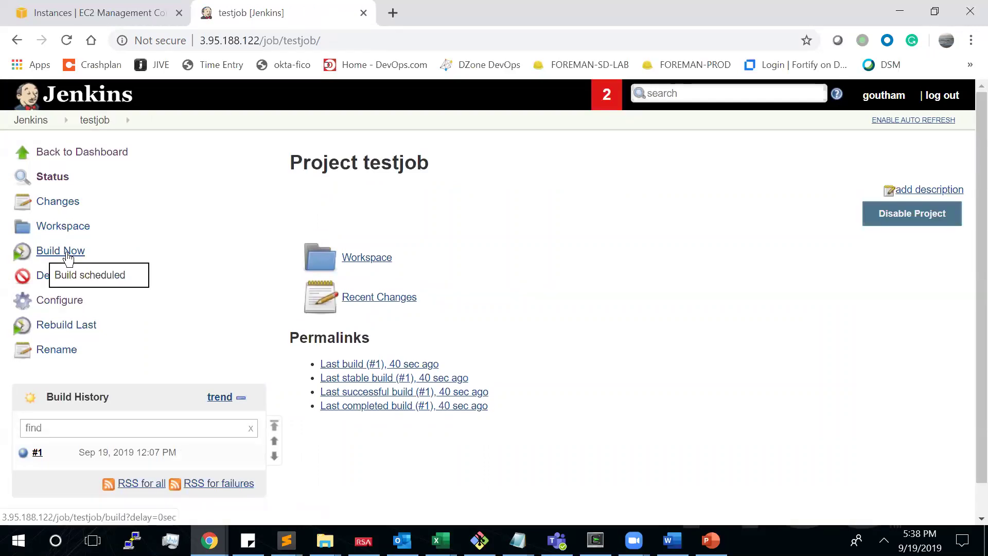
pyautogui.click(37, 452)
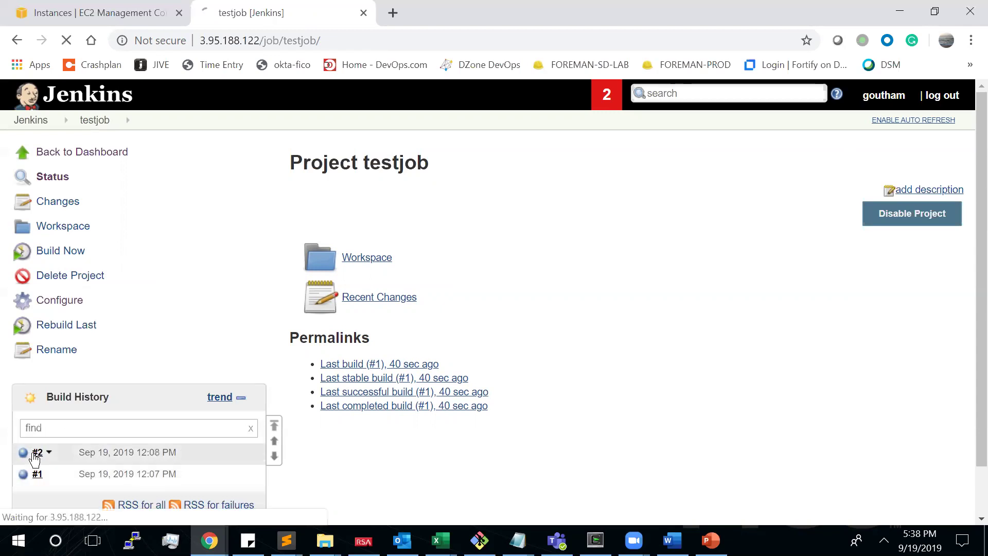
pyautogui.click(73, 228)
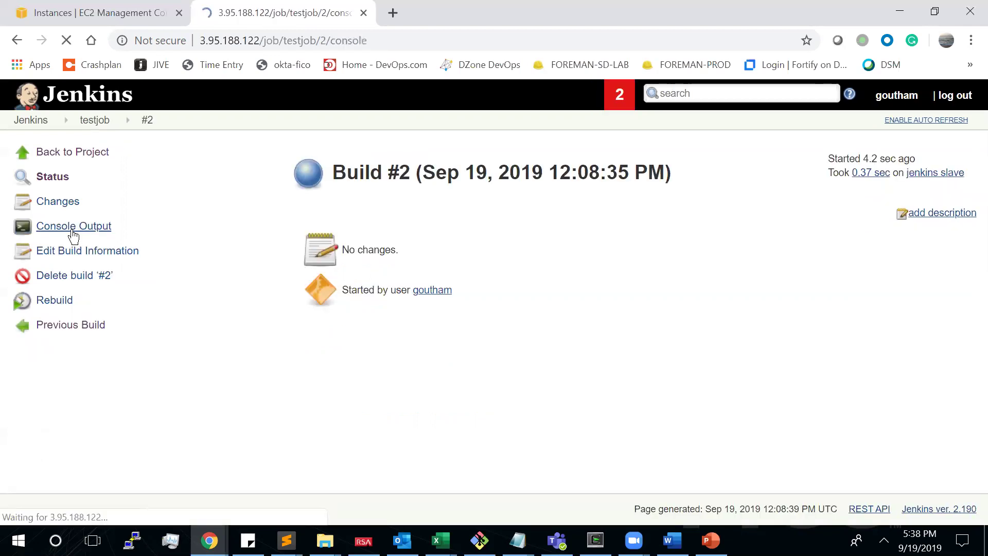
pyautogui.moveTo(290, 283); pyautogui.dragTo(451, 283)
pyautogui.rightClick(442, 283)
pyautogui.click(453, 293)
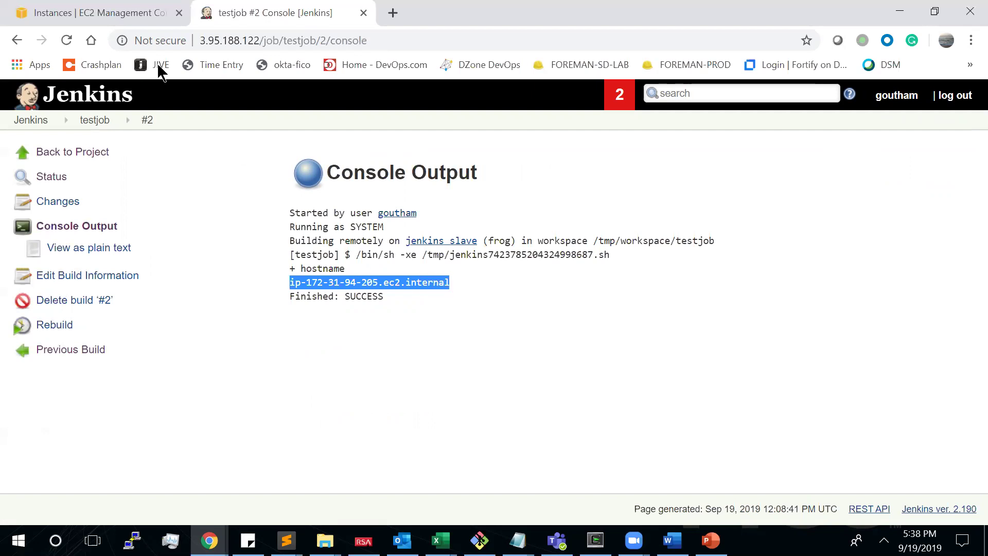
# - Search the EC2 instances page for the copied hostname ip-172-31-94-205.ec2.internal
pyautogui.click(137, 16)
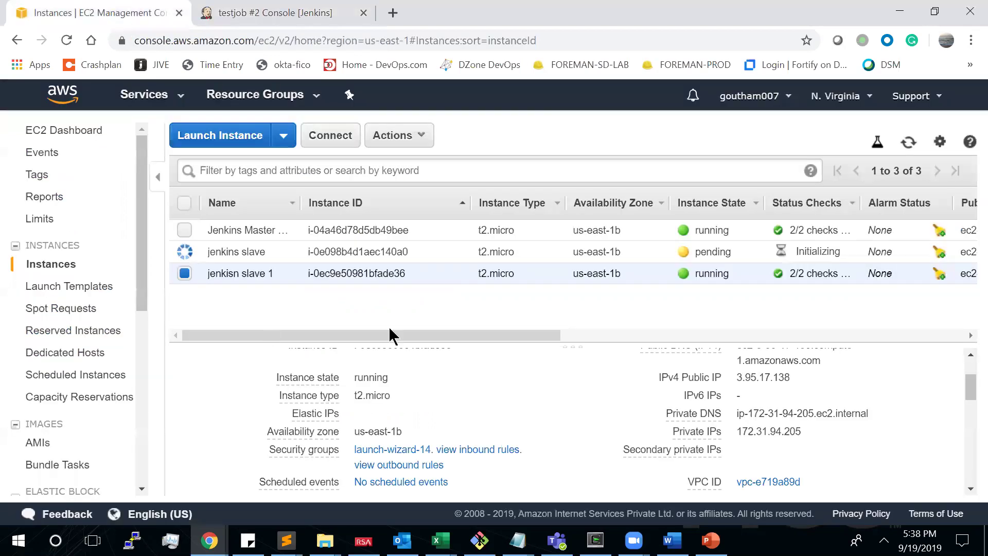
pyautogui.hotkey('ctrl', 'f')
pyautogui.hotkey('ctrl', 'v')
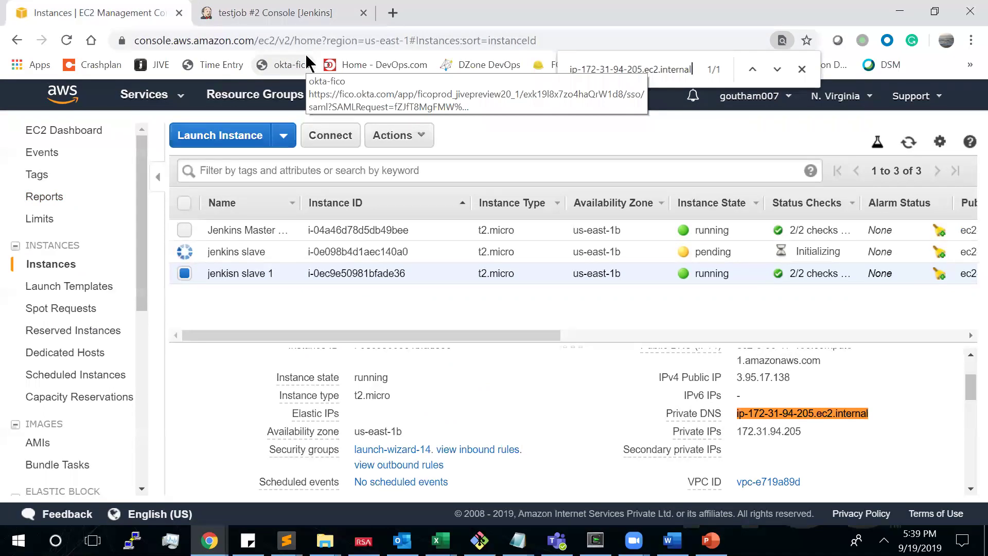
# - Return to the Jenkins dashboard to review the executor status, and switch to the master–agents diagram in PowerPoint
pyautogui.click(280, 13)
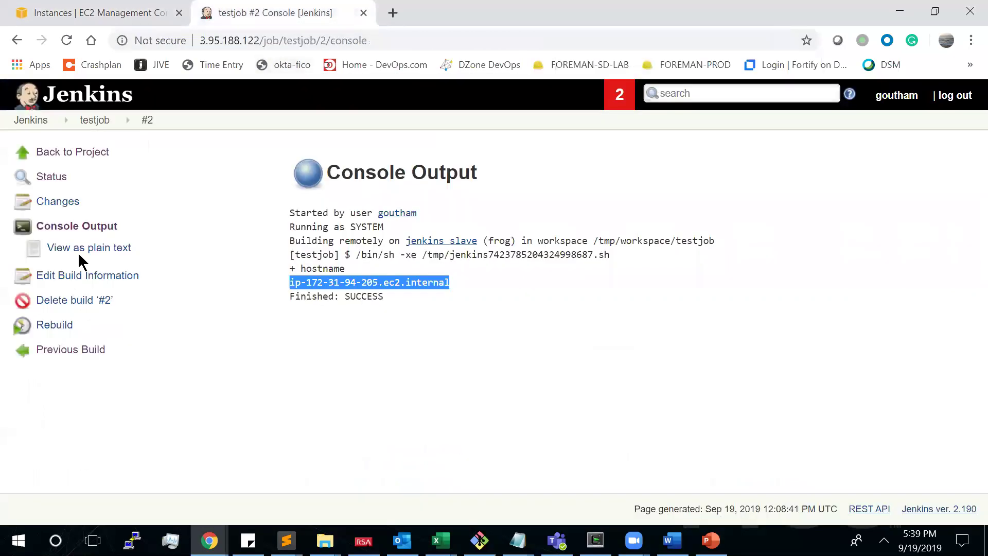
pyautogui.click(41, 124)
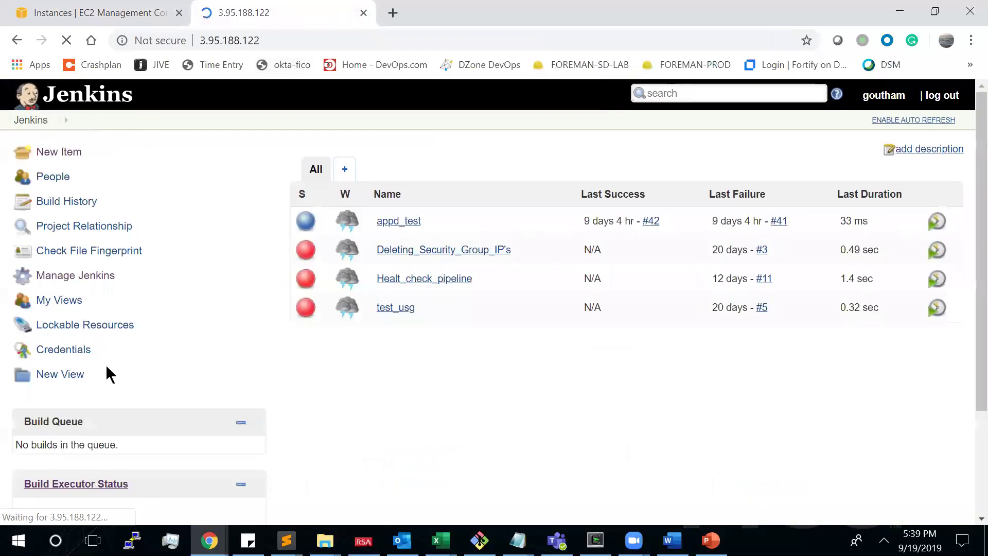
pyautogui.scroll(-3, 106, 391)
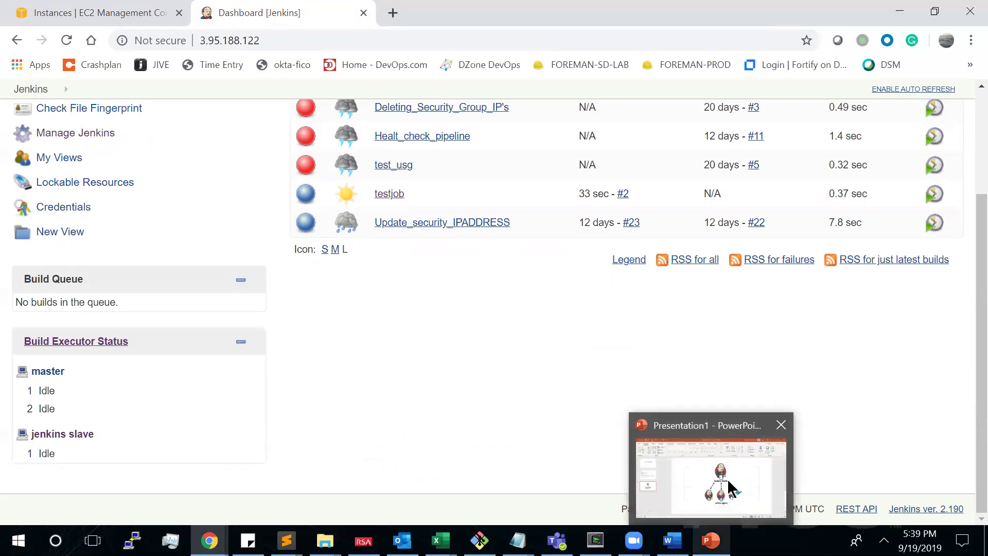
pyautogui.click(711, 540)
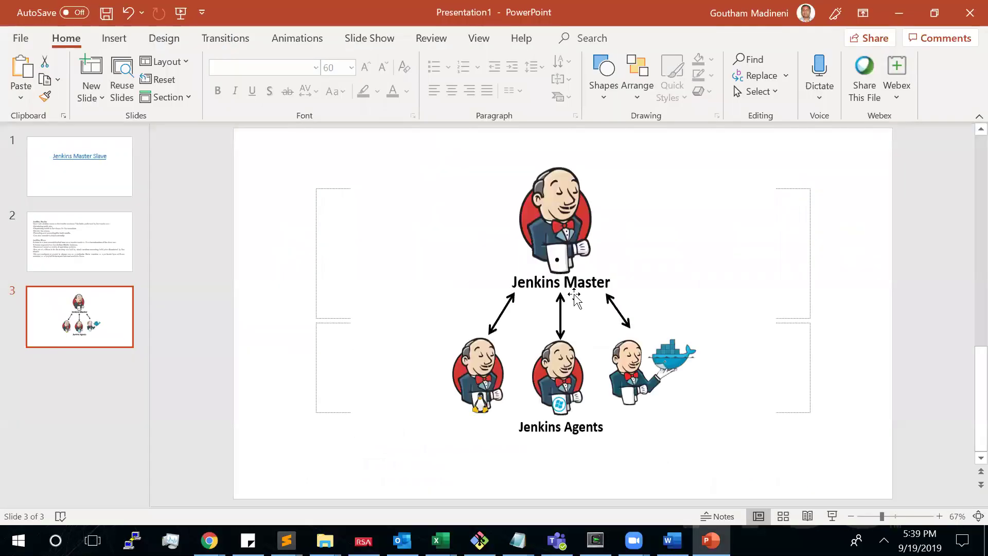